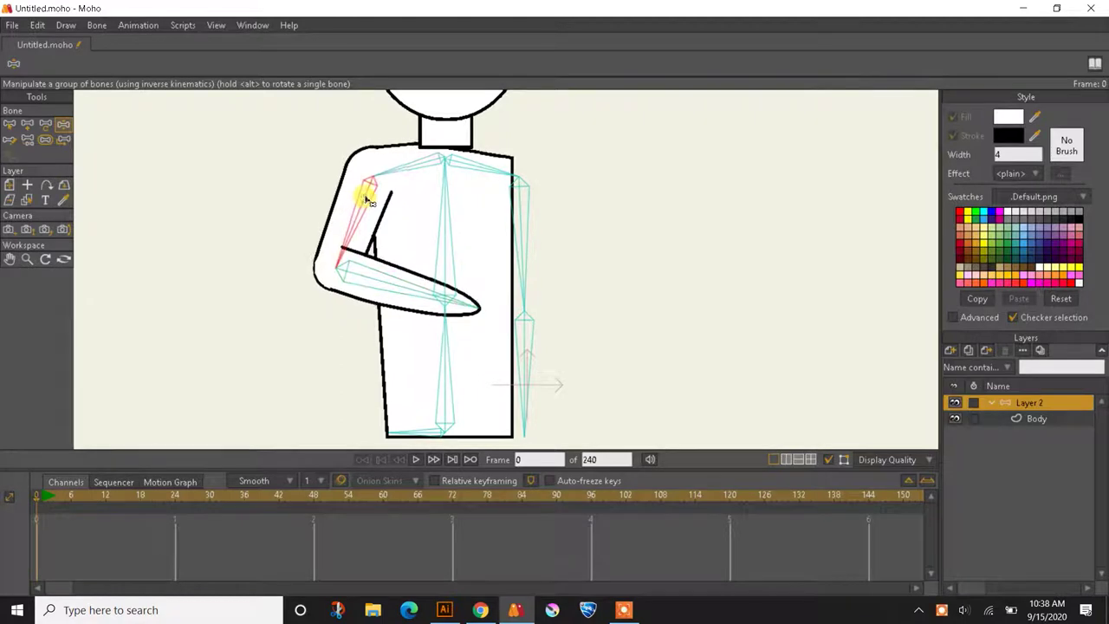
Test how the finished arm bends at shoulder and elbow by posing its upper-arm and forearm bones with Manipulate Bones
left_click_drag(367, 200, 438, 260)
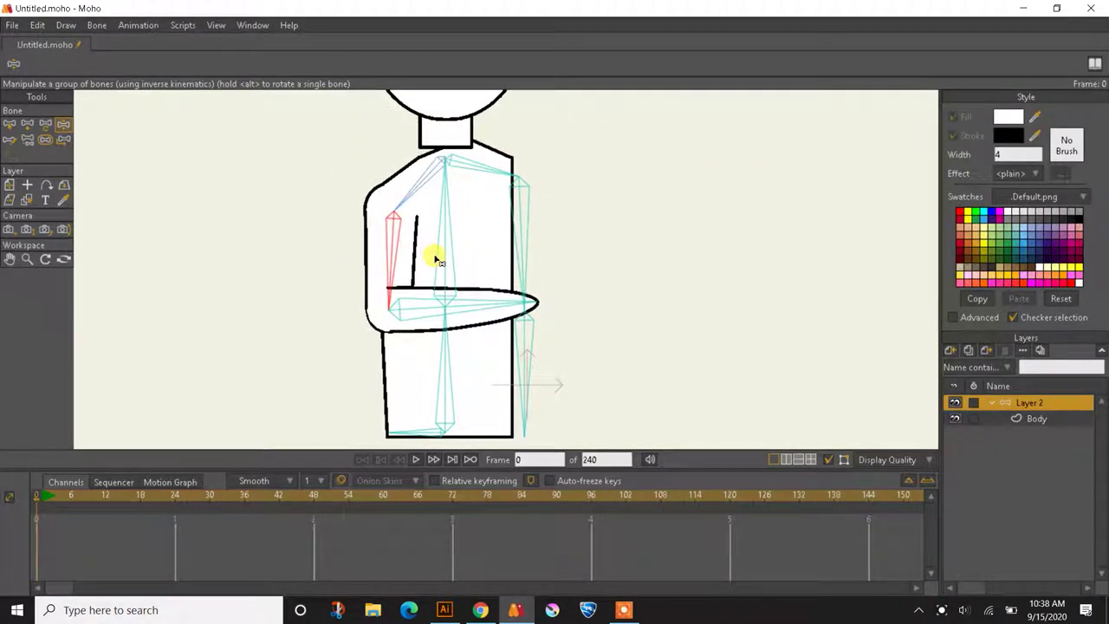
left_click_drag(425, 312, 329, 406)
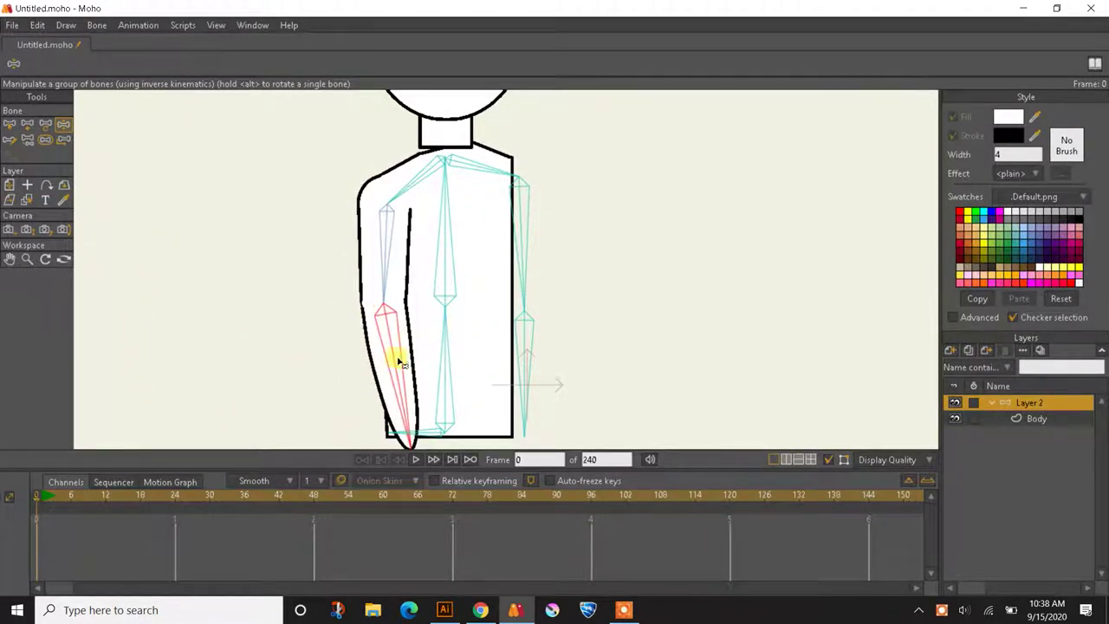
left_click_drag(398, 362, 488, 165)
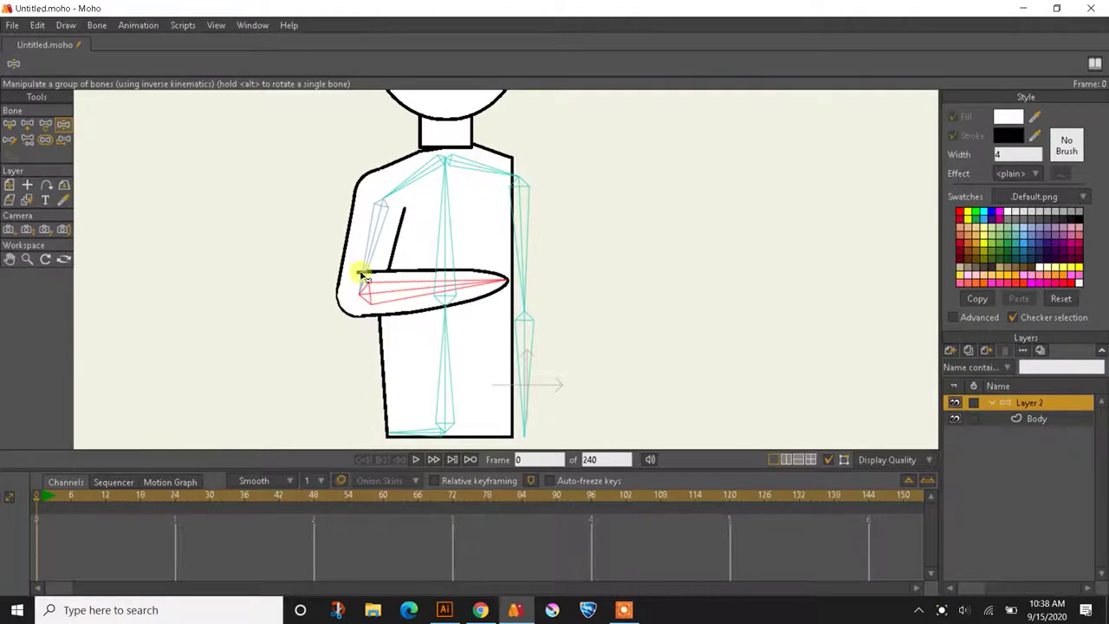
scroll(316, 271, "up", 4)
left_click_drag(512, 323, 490, 446)
scroll(273, 321, "down", 4)
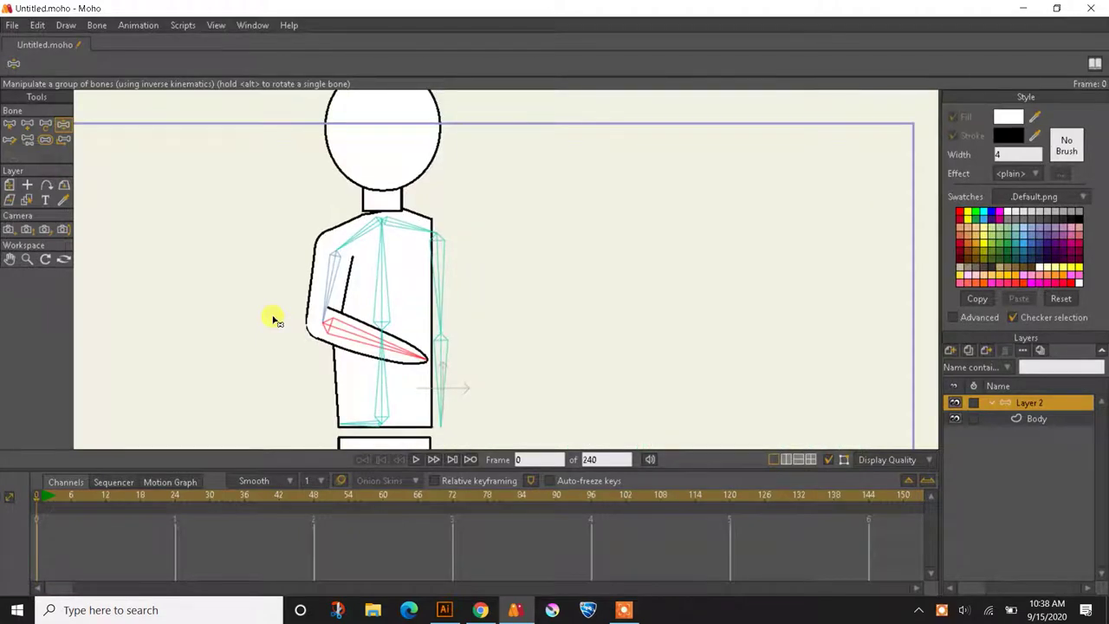
On the Body layer, draw a narrow vertical oval over the upper-arm bone at the torso's right side
left_click(1033, 420)
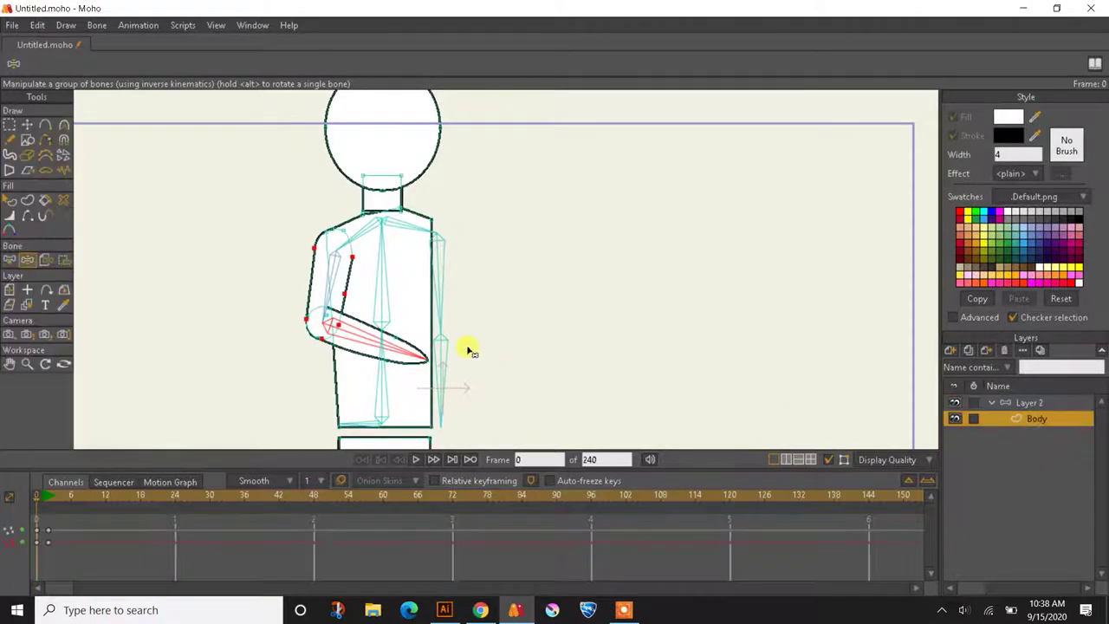
left_click(10, 124)
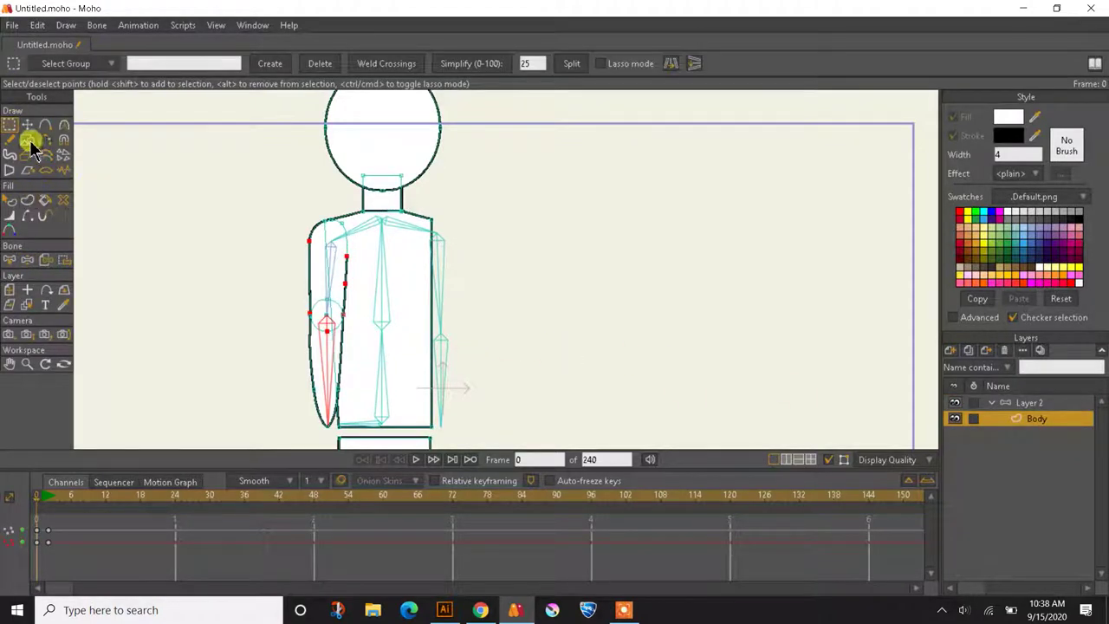
left_click(28, 140)
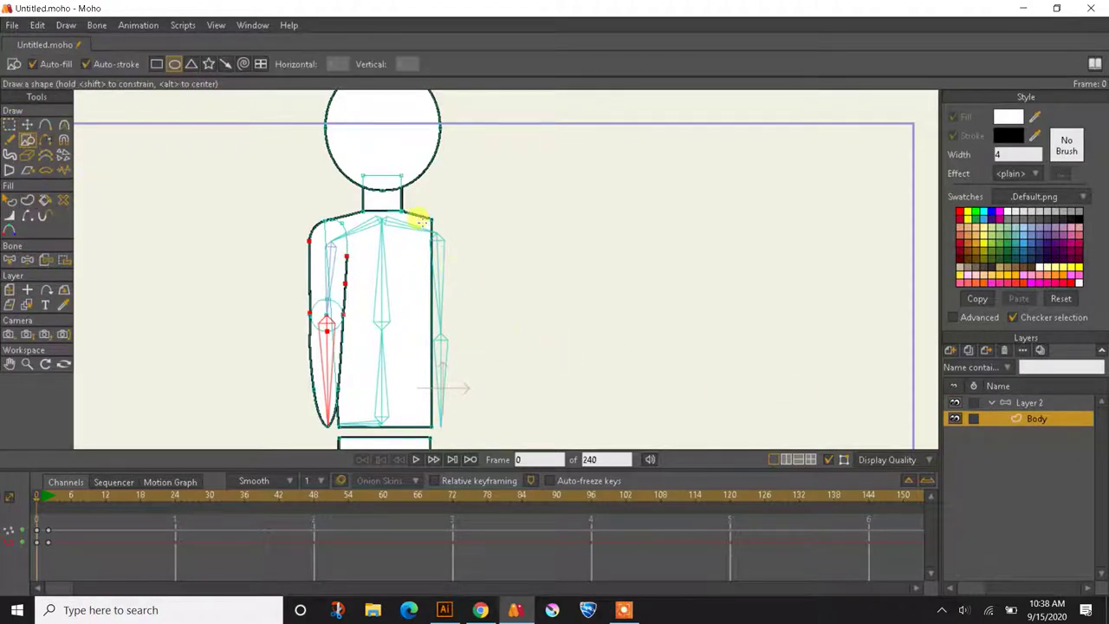
mouse_move(419, 220)
left_mouse_down()
mouse_move(451, 364)
mouse_move(450, 301)
left_mouse_up()
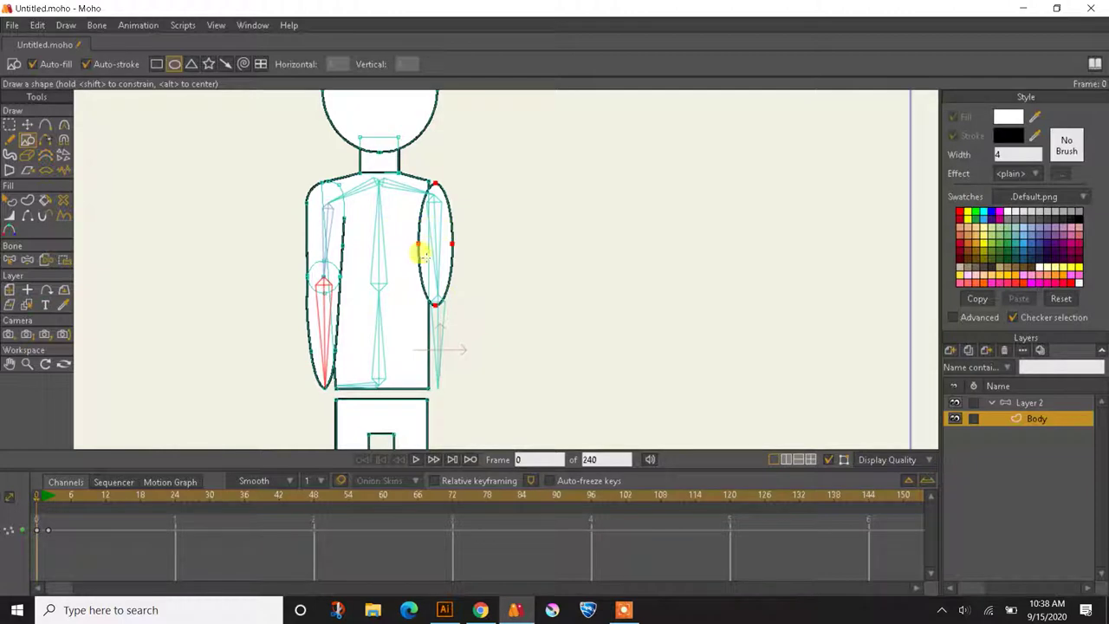
Place a copy of the upper-arm oval over the forearm bone, slightly overlapping the original at the elbow
key("t")
left_click_drag(441, 262, 447, 364)
left_click(511, 357)
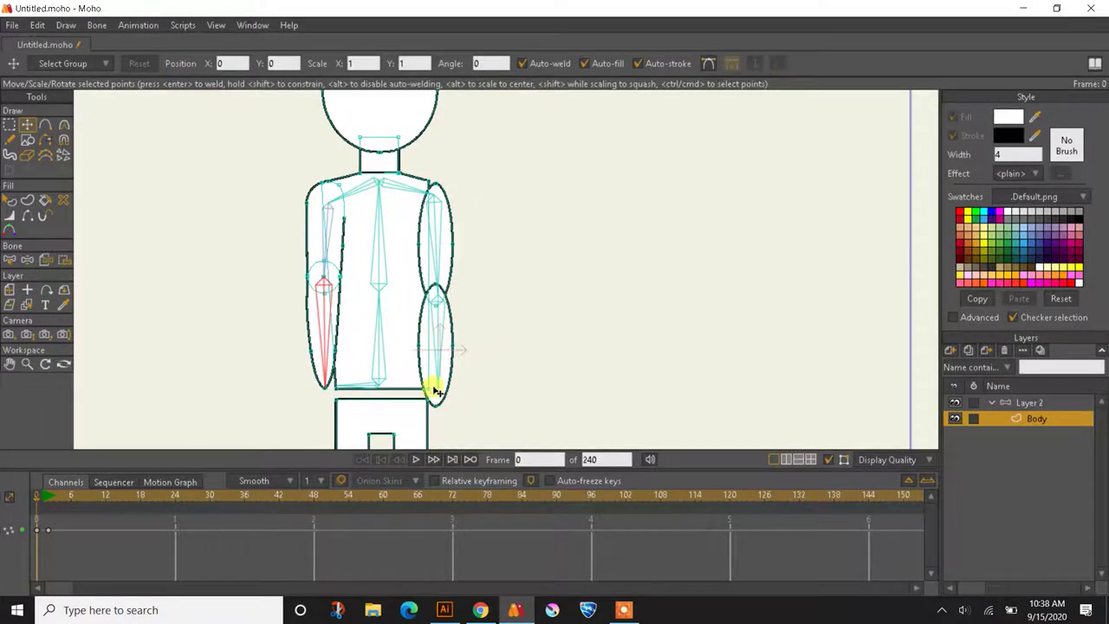
Pull the forearm oval's bottom point up to the bone tip and the upper-arm oval's top point onto the torso's shoulder corner
scroll(436, 391, "up", 3)
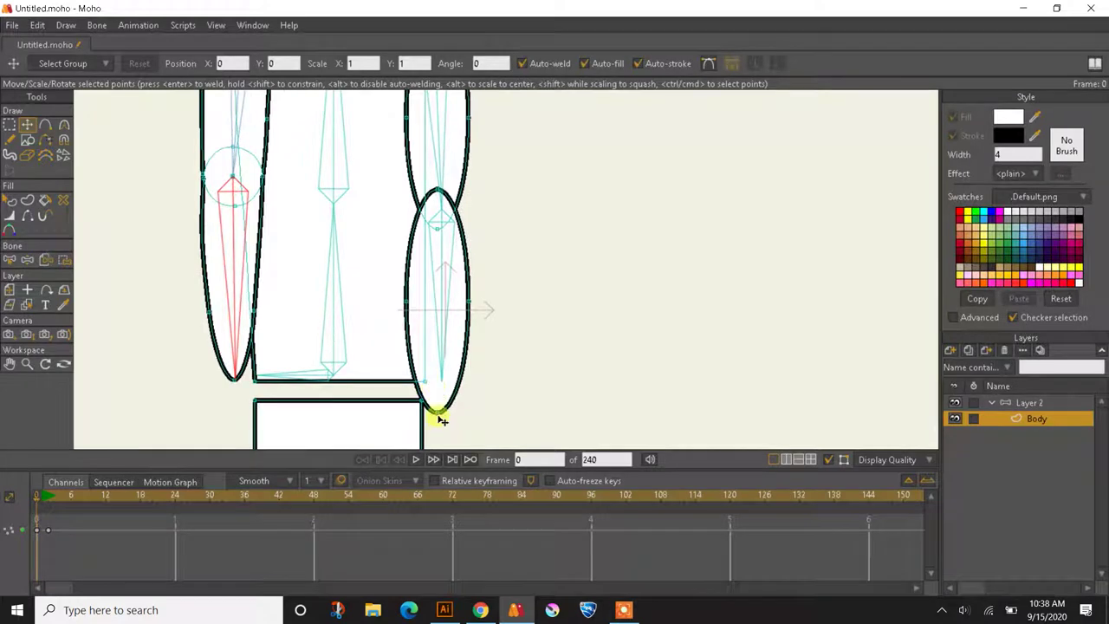
left_click_drag(441, 419, 446, 395)
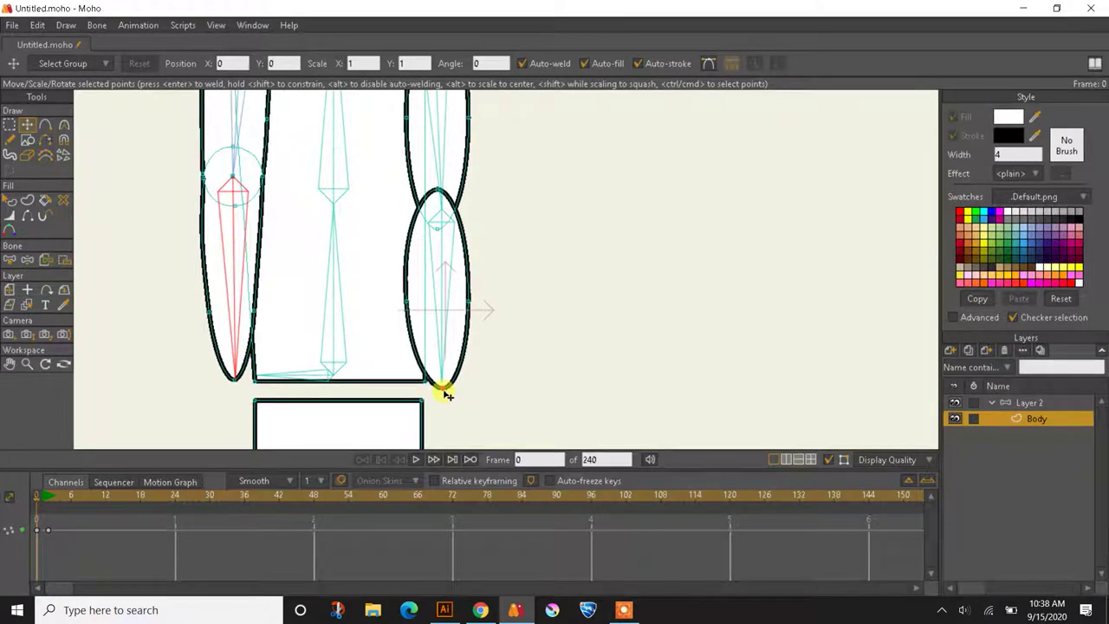
left_click_drag(514, 265, 496, 430)
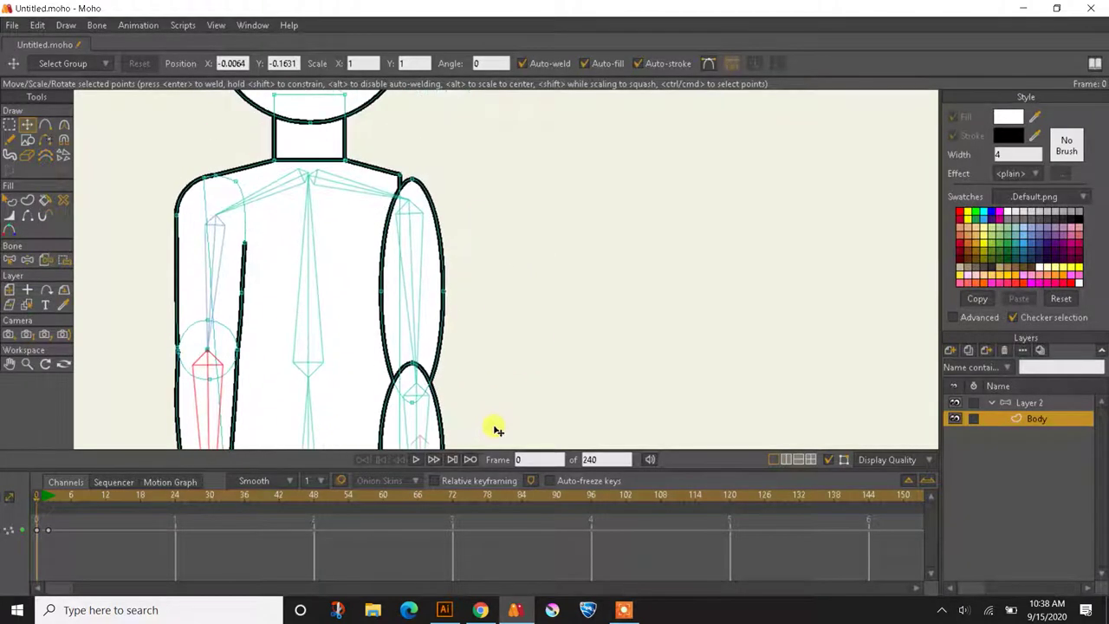
scroll(413, 185, "up", 2)
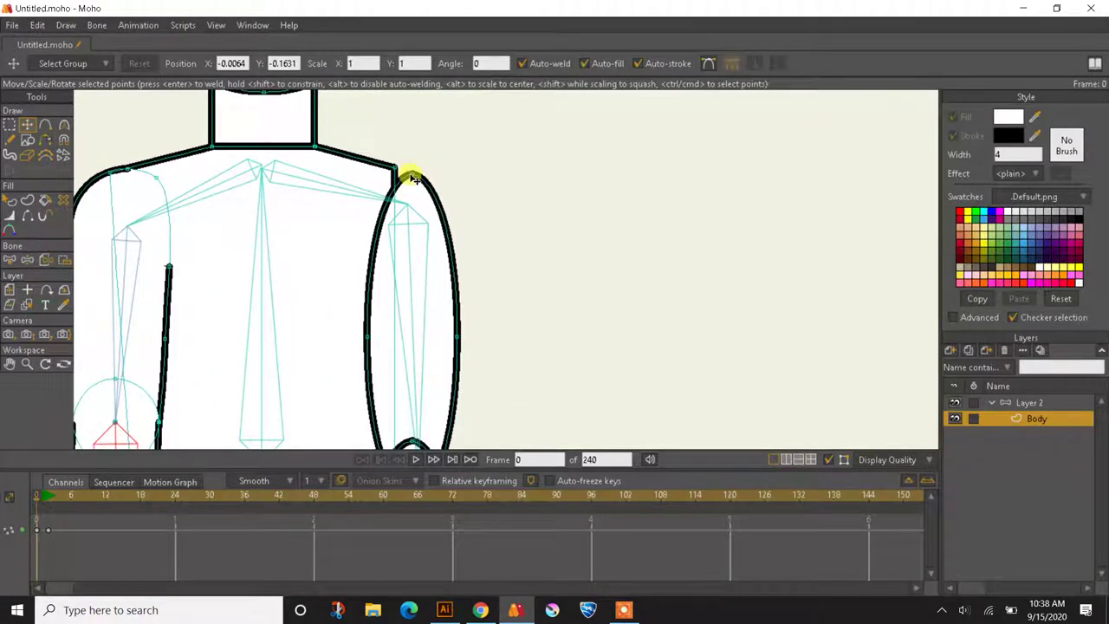
left_click_drag(414, 178, 397, 174)
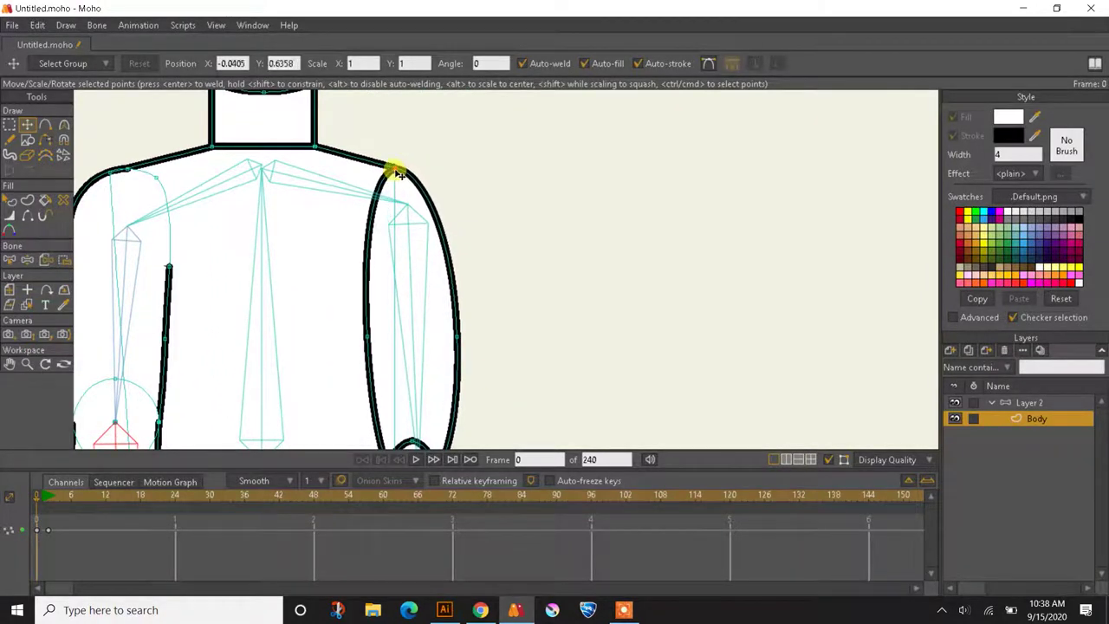
Draw a circle over the elbow where the two arm ovals overlap, as wide as the arm
left_click_drag(565, 286, 563, 170)
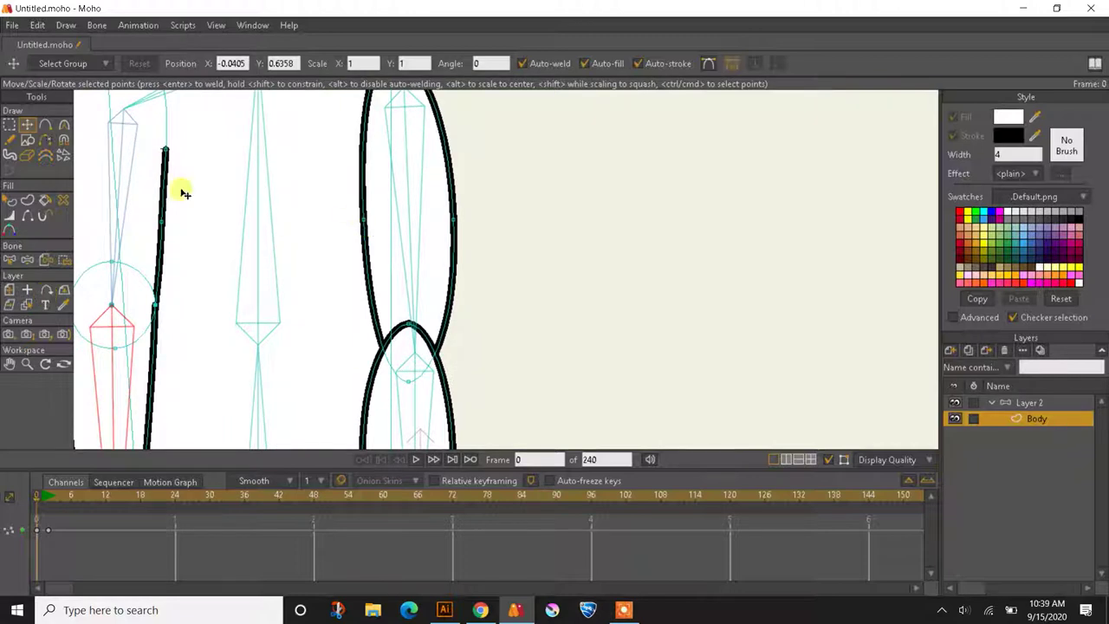
left_click(30, 149)
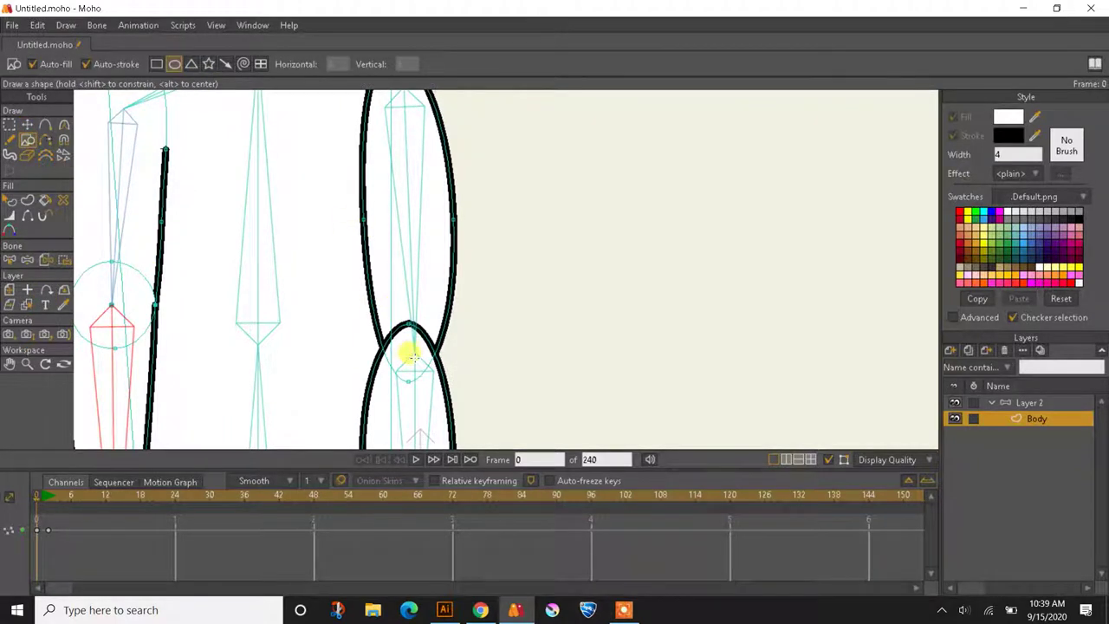
scroll(412, 356, "up", 5)
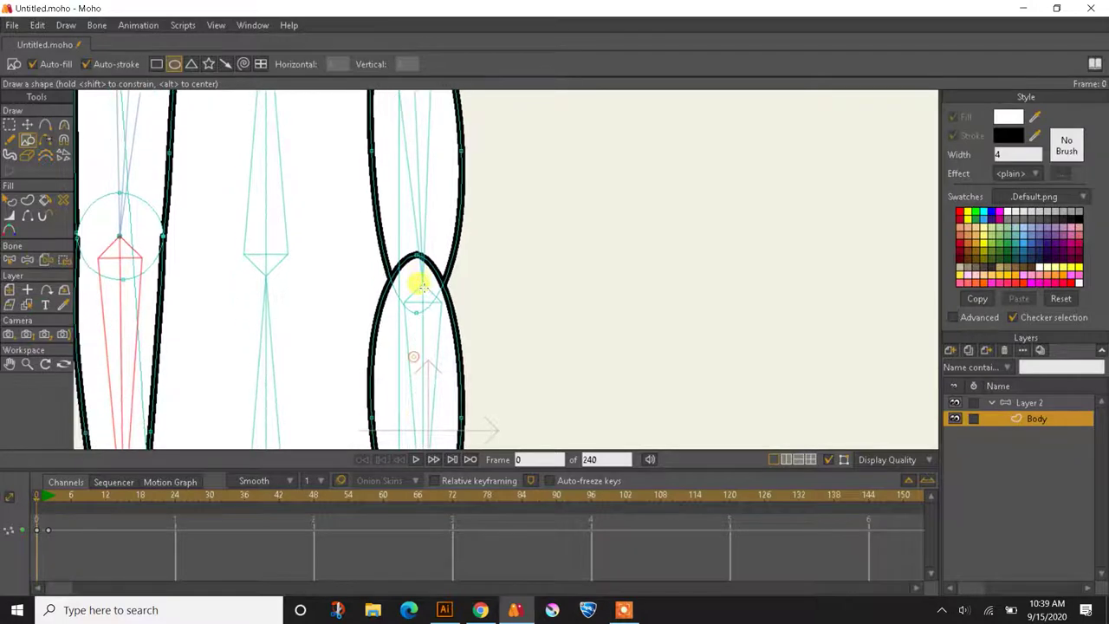
scroll(427, 289, "up", 3)
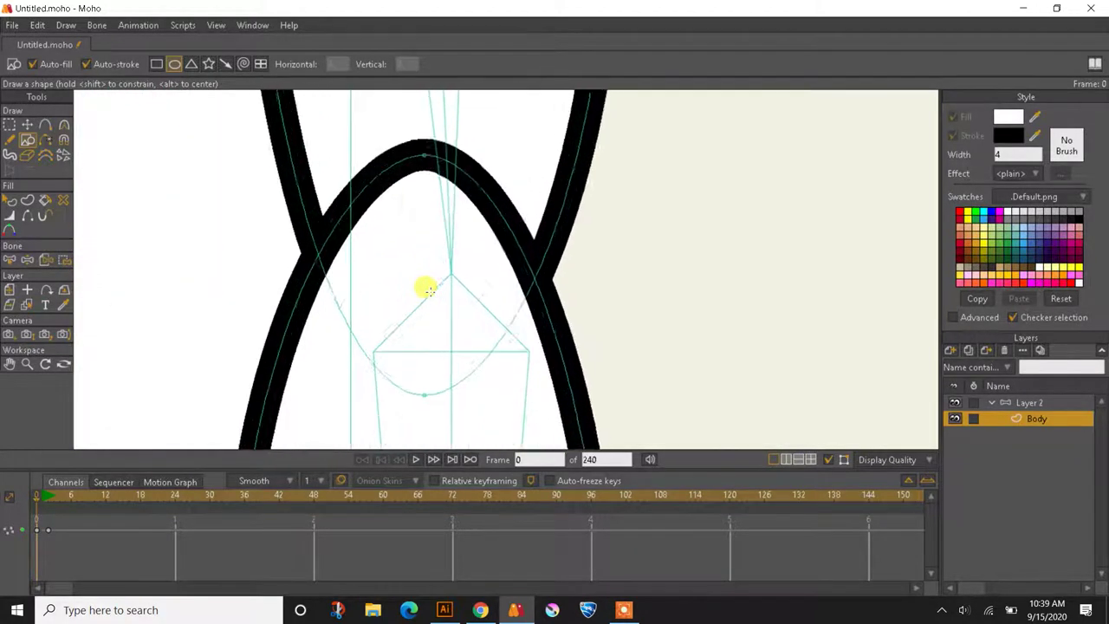
scroll(425, 287, "down", 4)
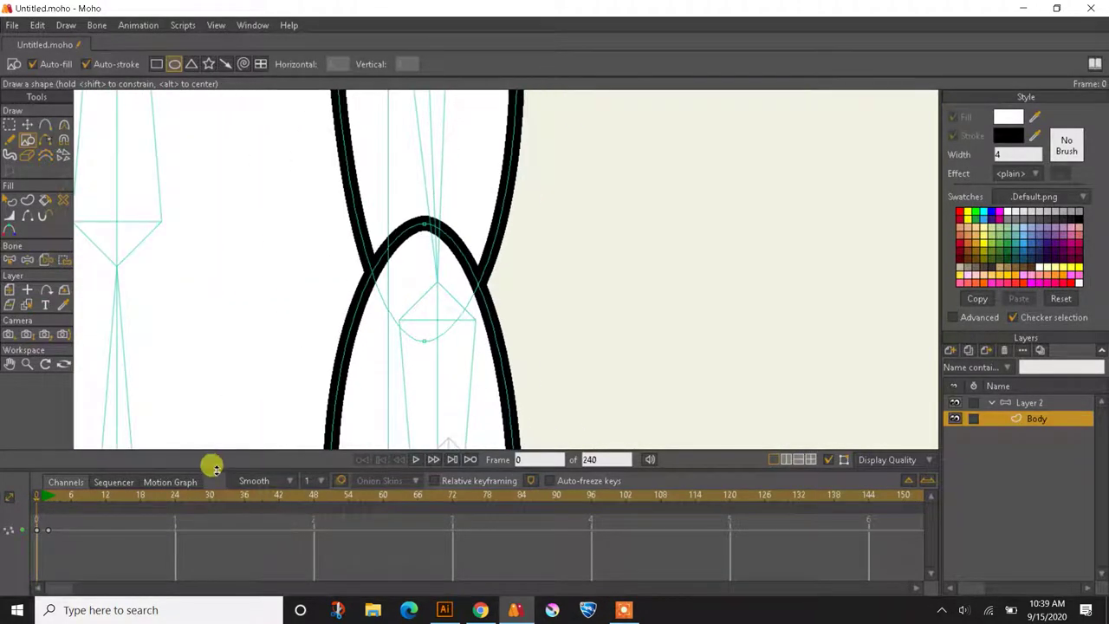
left_click_drag(216, 468, 215, 583)
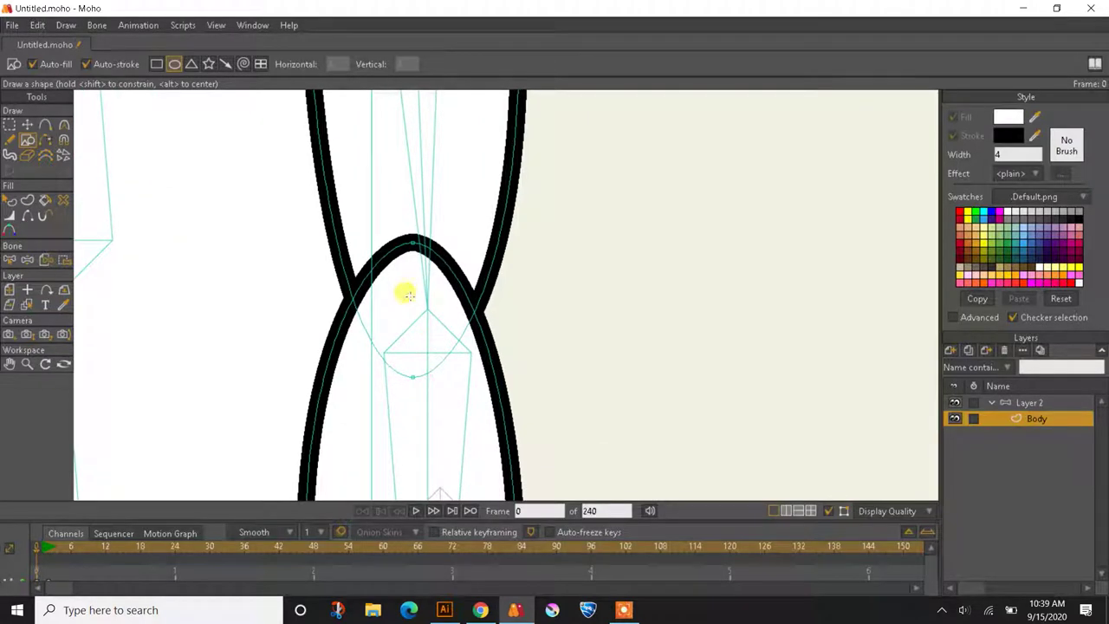
left_click_drag(407, 297, 494, 405)
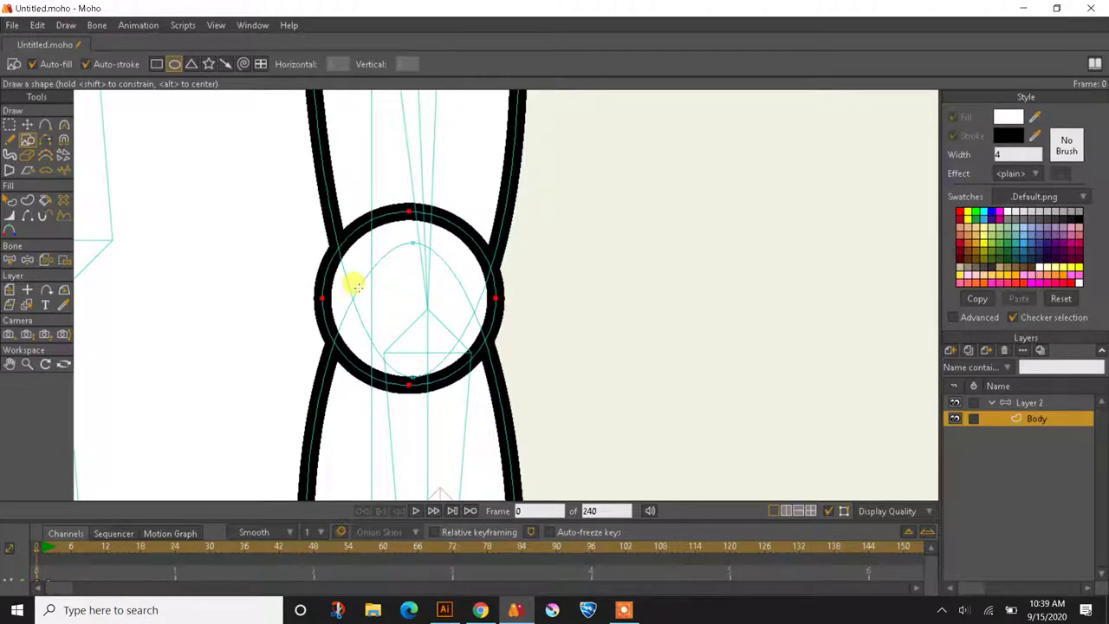
Fill the elbow circle with bright green 00FF1E and turn off its stroke
left_click_drag(358, 288, 340, 353)
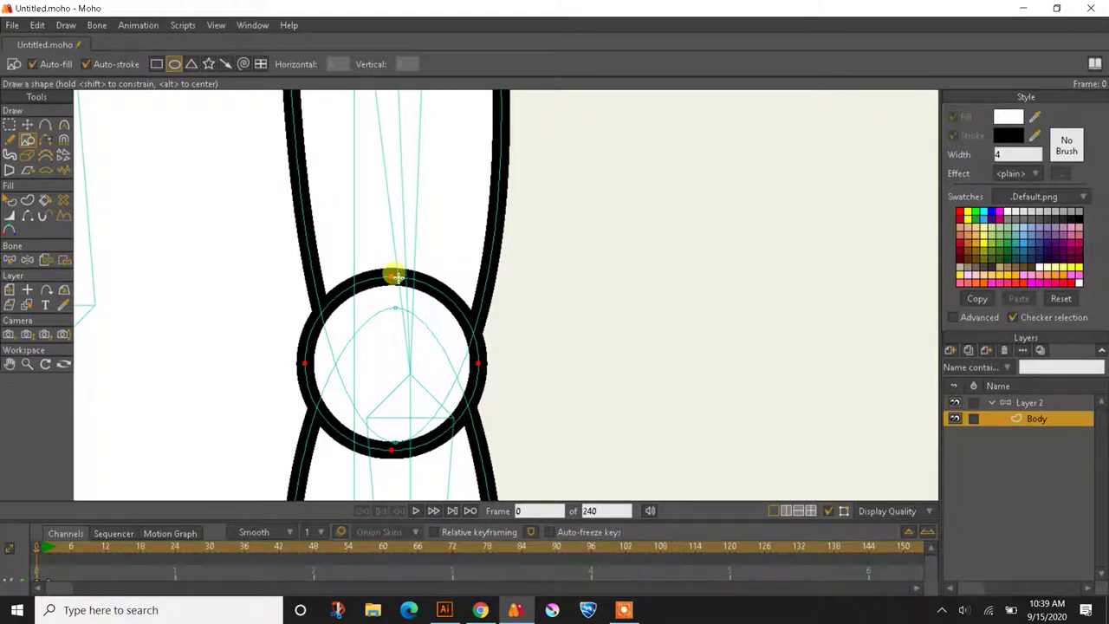
left_click(8, 201)
left_click(378, 356)
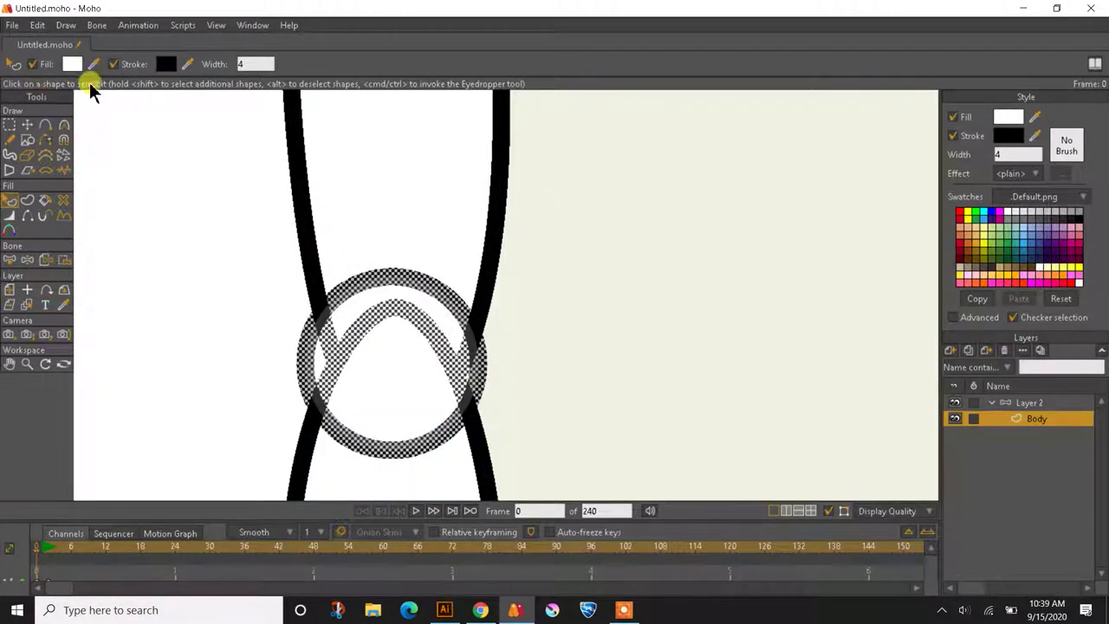
left_click(73, 62)
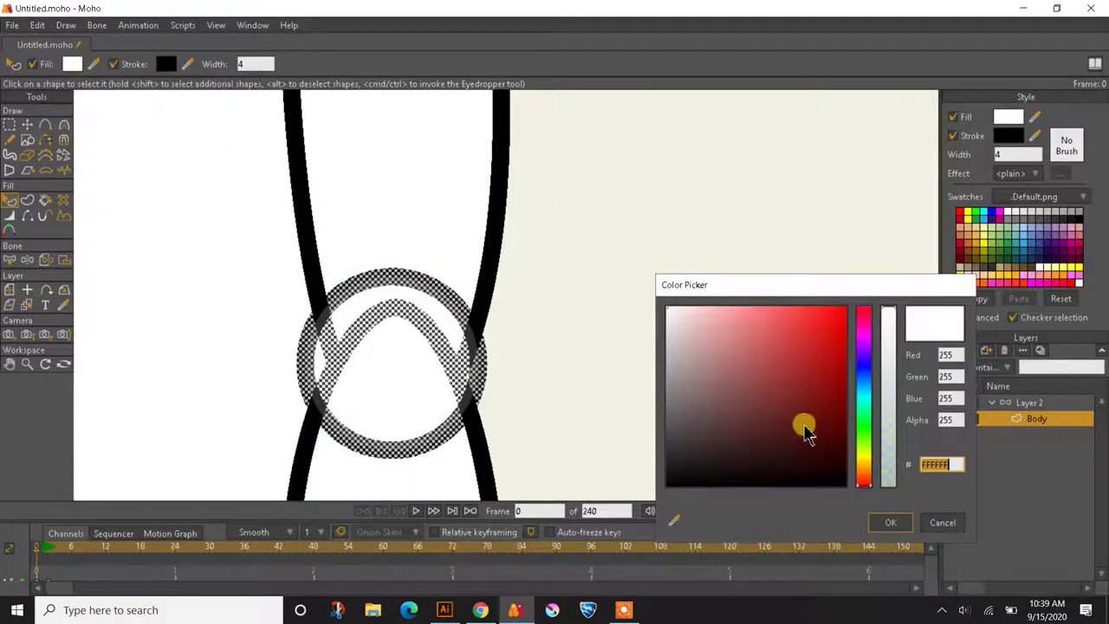
left_click(866, 425)
left_click(830, 364)
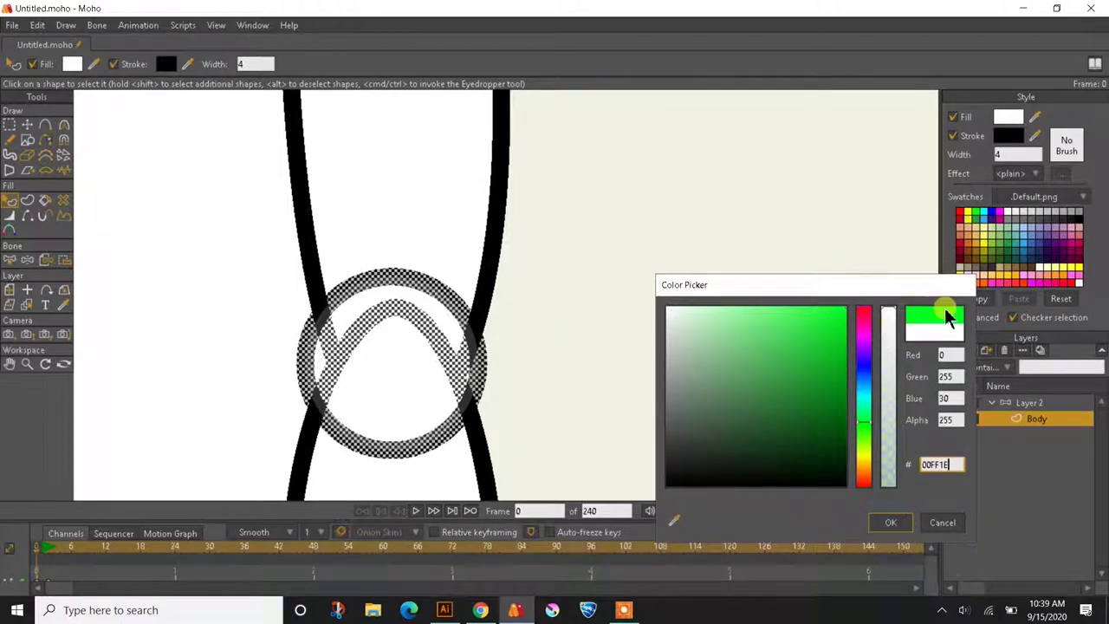
left_click(894, 522)
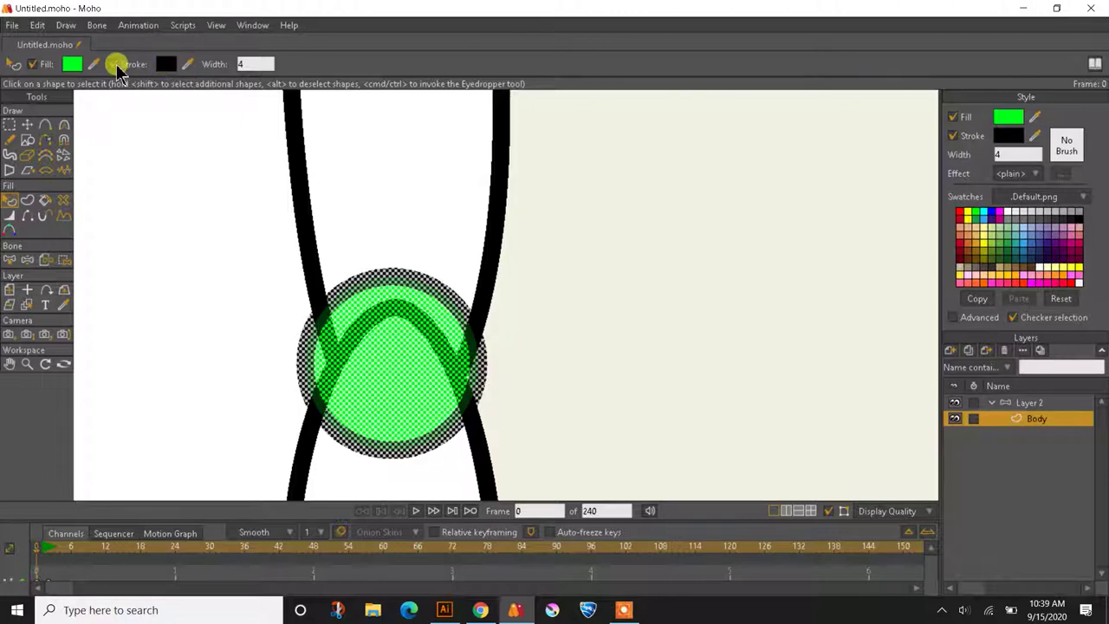
left_click(656, 320)
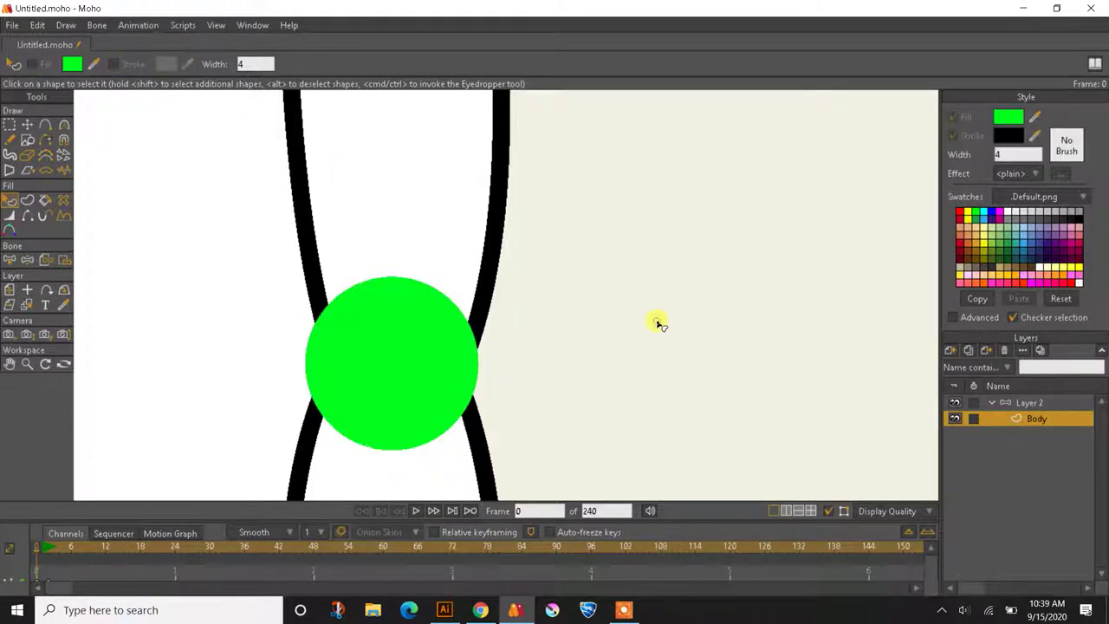
Nudge the green circle slightly down and right to centre it on the elbow joint
left_click(26, 125)
left_click_drag(405, 368, 413, 378)
left_click(537, 389)
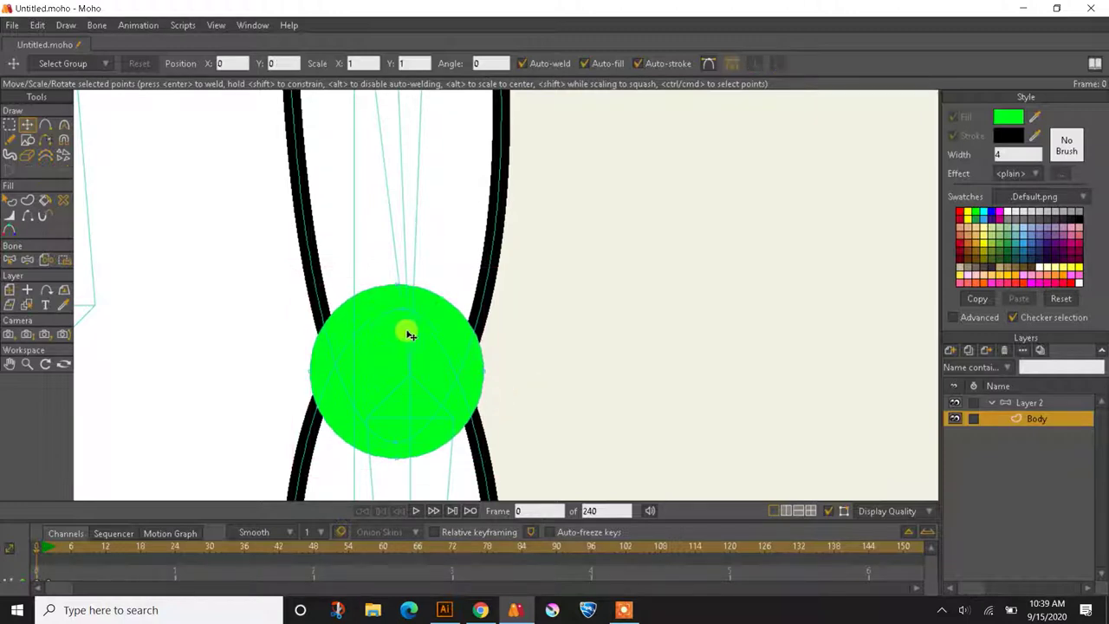
Move the forearm oval's top point to the green circle's top edge and the upper-arm oval's bottom point to its bottom edge
mouse_move(399, 315)
left_mouse_down()
mouse_move(344, 306)
mouse_move(347, 354)
mouse_move(577, 362)
mouse_move(610, 333)
mouse_move(733, 312)
mouse_move(562, 274)
mouse_move(426, 299)
mouse_move(396, 290)
left_mouse_up()
mouse_move(396, 448)
left_mouse_down()
mouse_move(520, 438)
mouse_move(455, 460)
mouse_move(398, 460)
left_mouse_up()
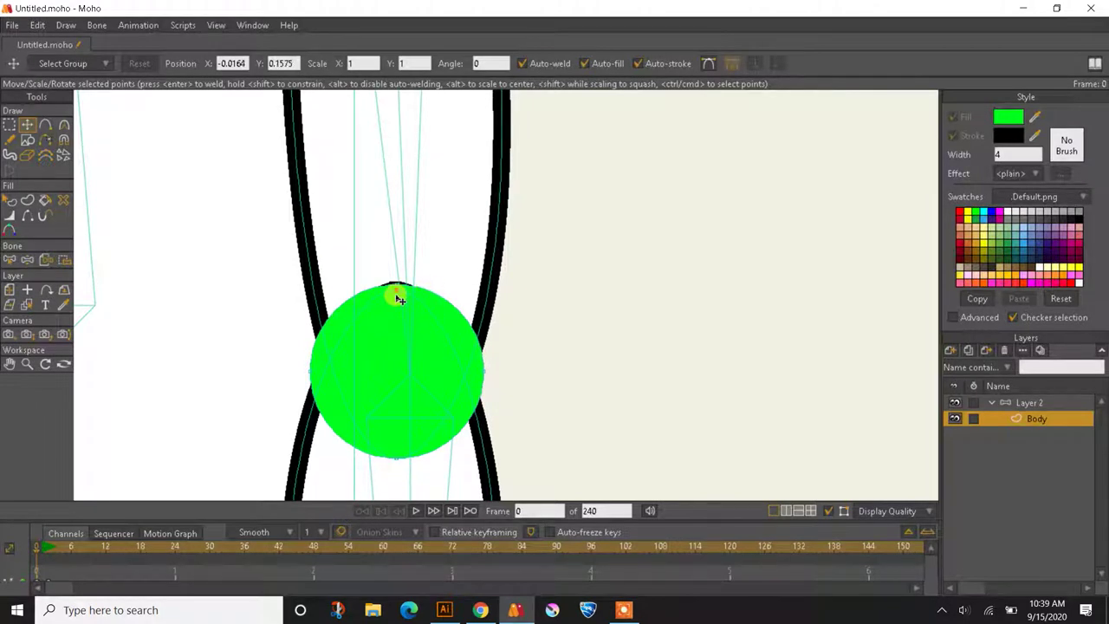
left_click_drag(398, 299, 396, 288)
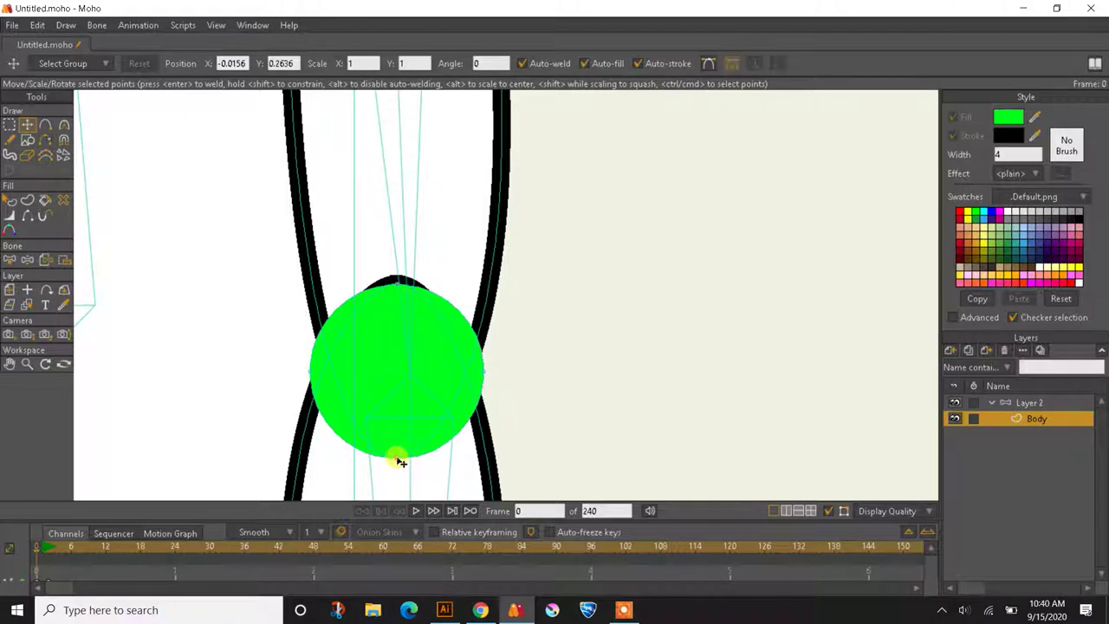
mouse_move(398, 459)
left_mouse_down()
mouse_move(470, 361)
mouse_move(416, 389)
mouse_move(402, 463)
mouse_move(379, 433)
mouse_move(508, 272)
mouse_move(390, 457)
left_mouse_up()
Widen the curve of the forearm oval's top point to a curvature of 0.1155 so its handles match the circle's
scroll(396, 279, "up", 6)
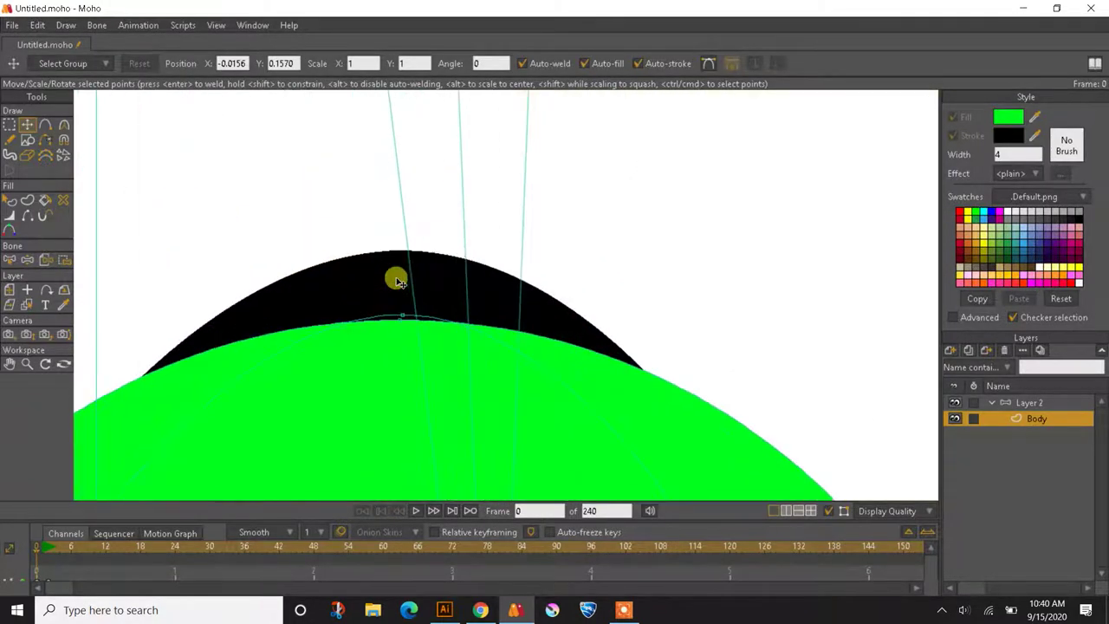
scroll(500, 296, "down", 5)
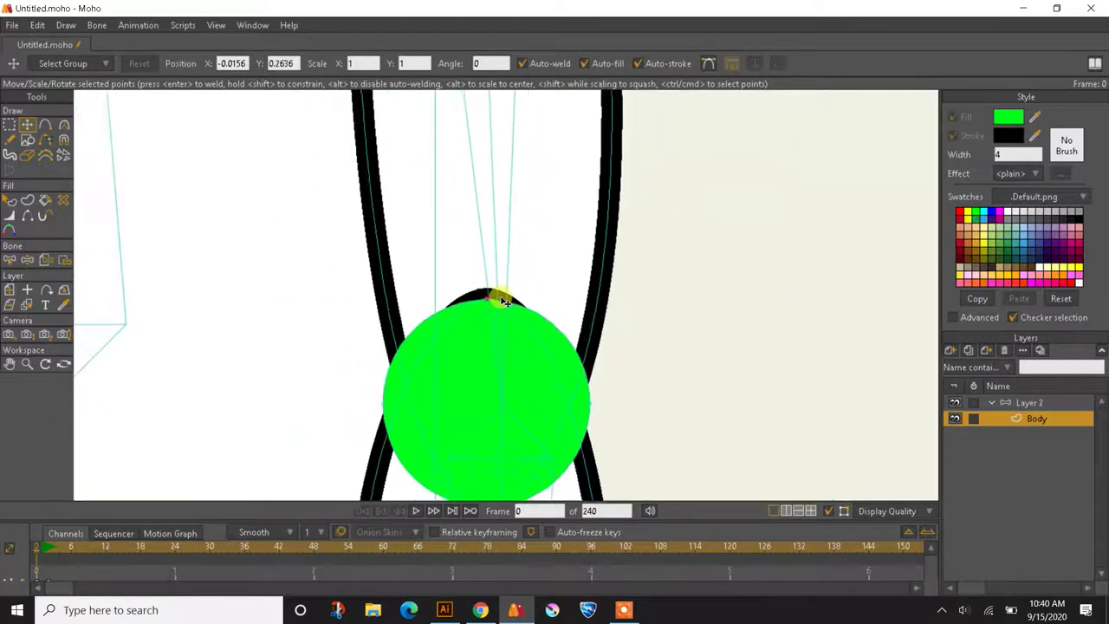
scroll(492, 331, "up", 2)
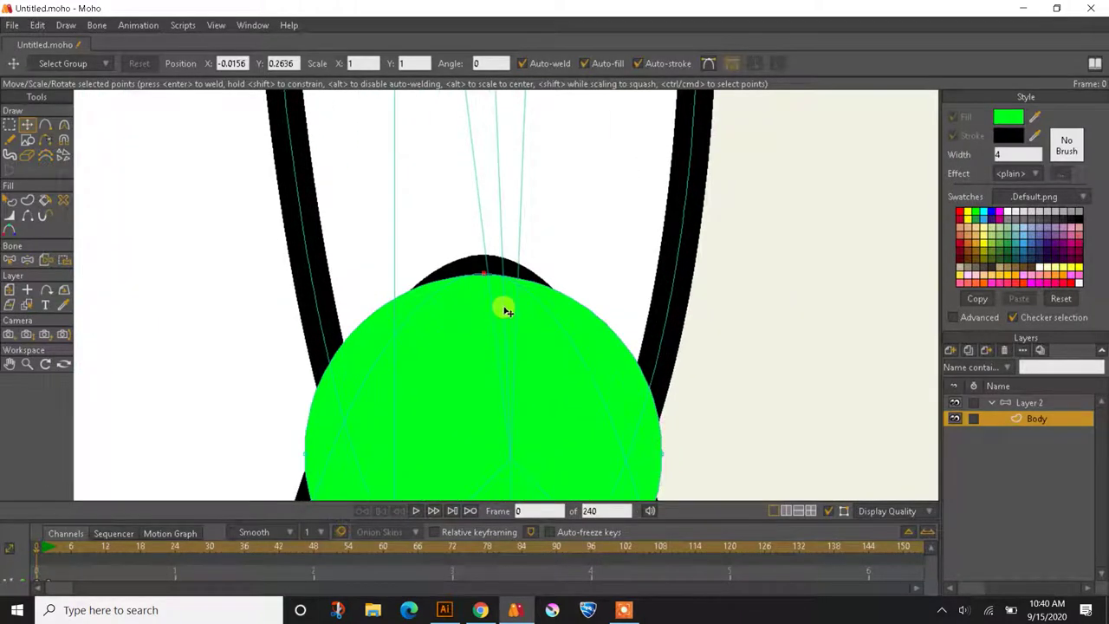
mouse_move(507, 287)
left_mouse_down()
mouse_move(456, 259)
mouse_move(379, 173)
left_mouse_up()
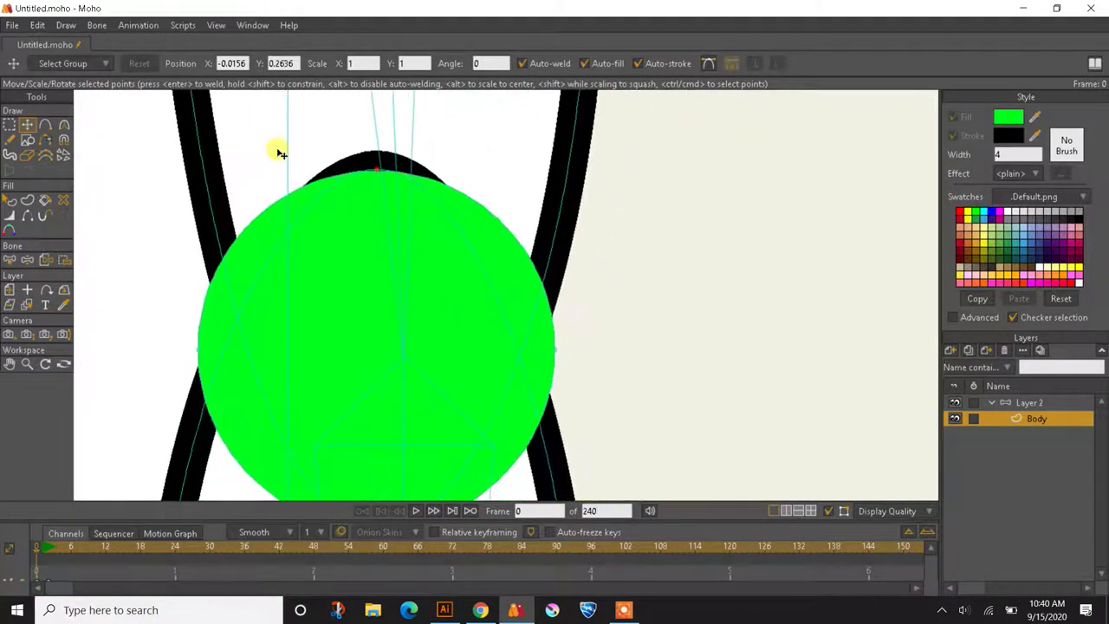
left_click(64, 124)
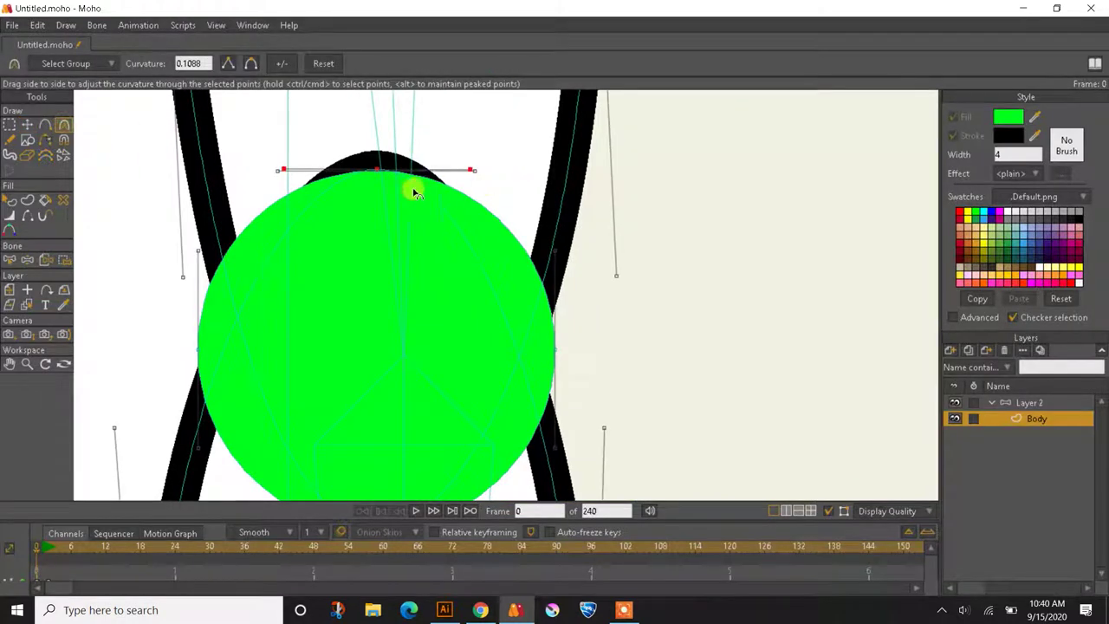
scroll(365, 143, "up", 2)
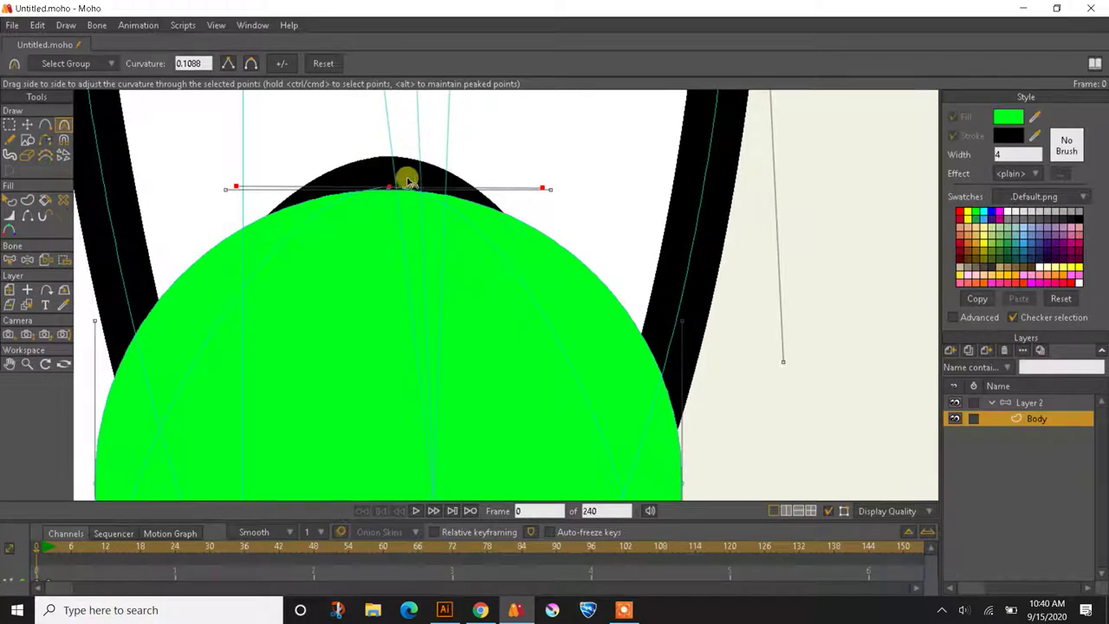
mouse_move(391, 189)
left_mouse_down()
mouse_move(406, 186)
mouse_move(396, 189)
left_mouse_up()
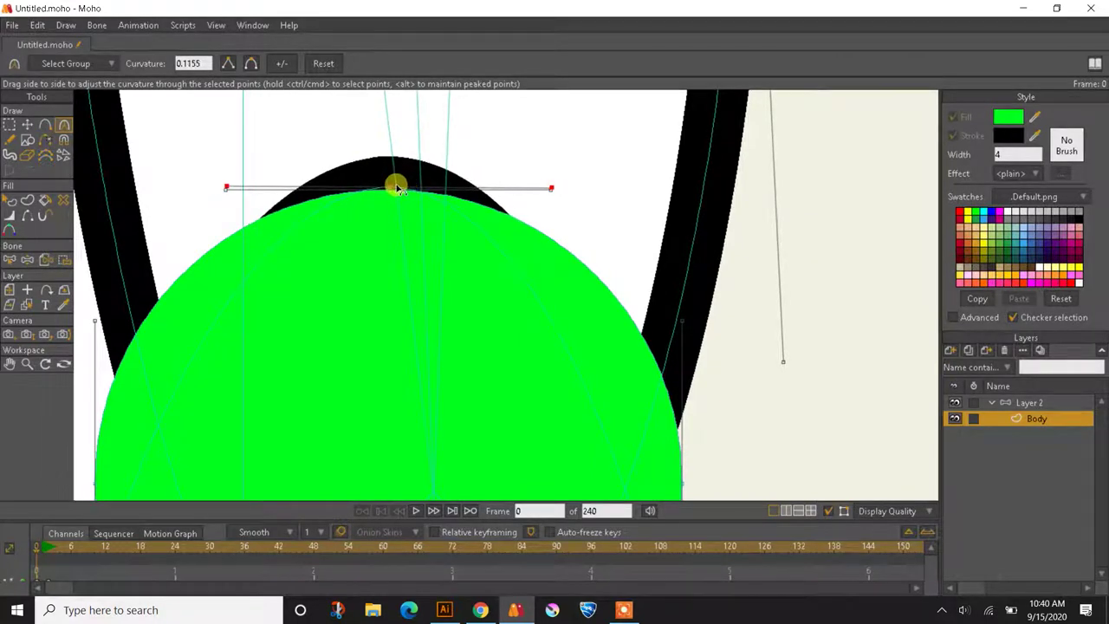
scroll(397, 218, "down", 4)
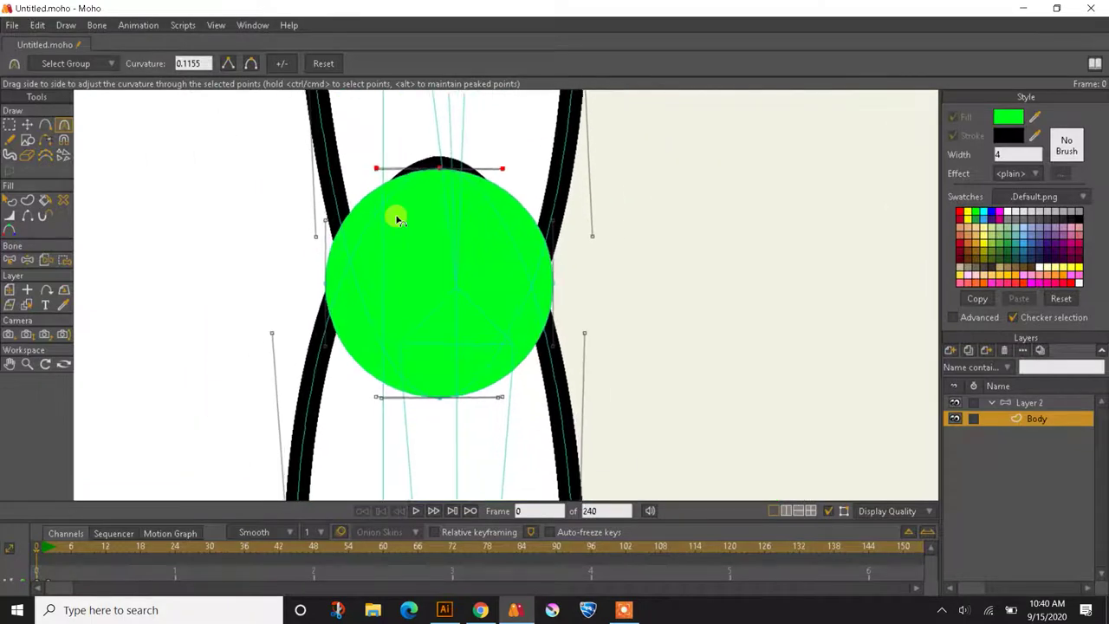
Add a point on each side of the upper-arm oval at the circle's side points and smooth both to 0.30 curvature
left_click(45, 124)
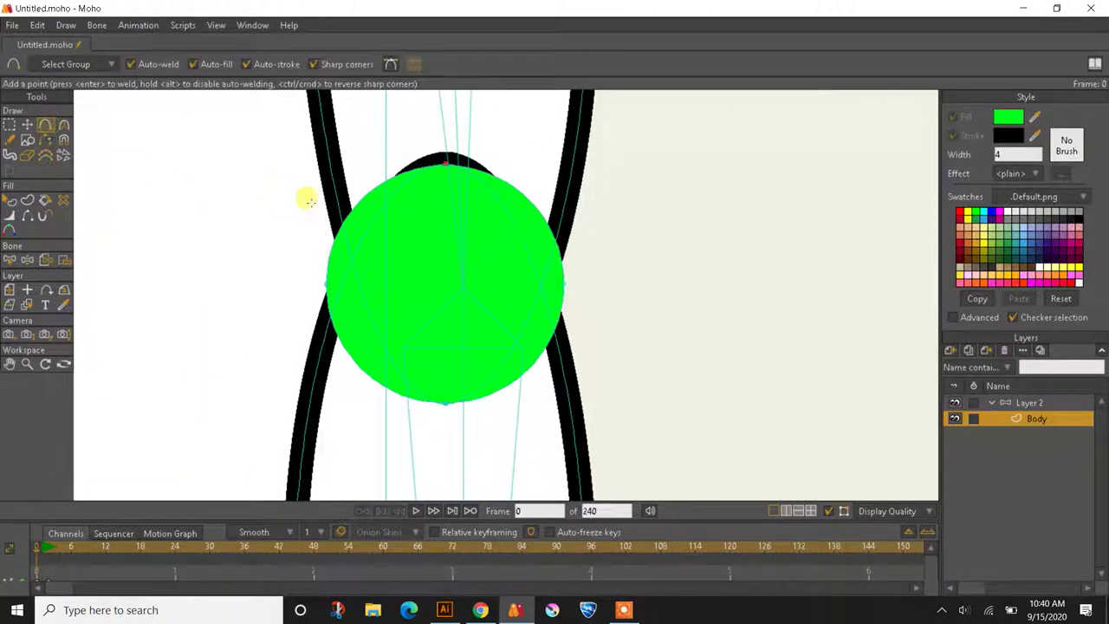
left_click_drag(338, 218, 324, 284)
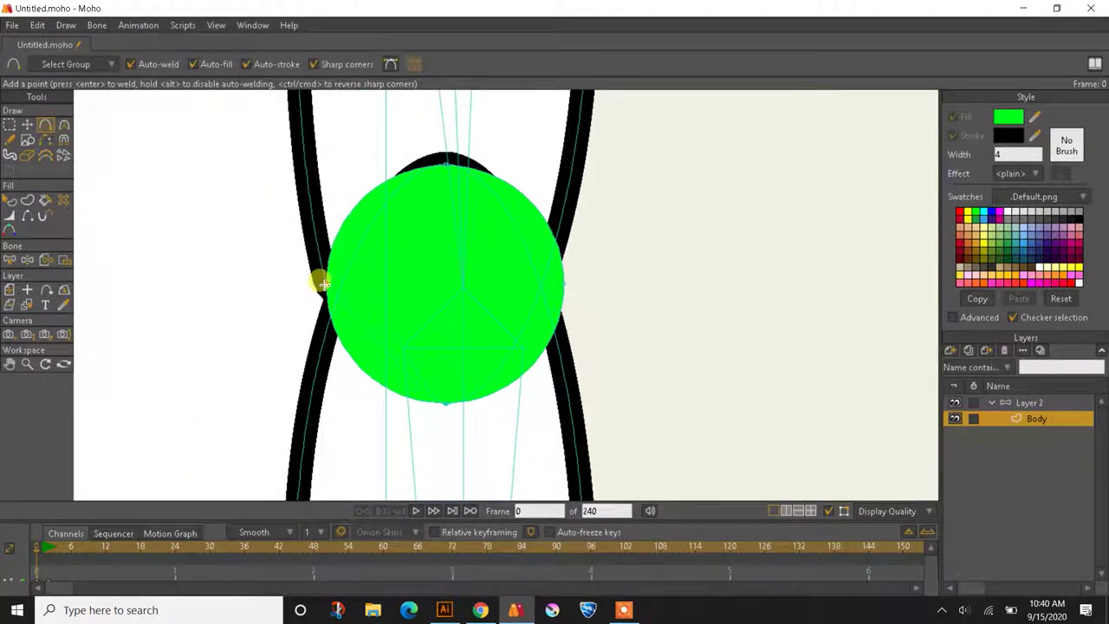
left_click_drag(561, 217, 564, 282)
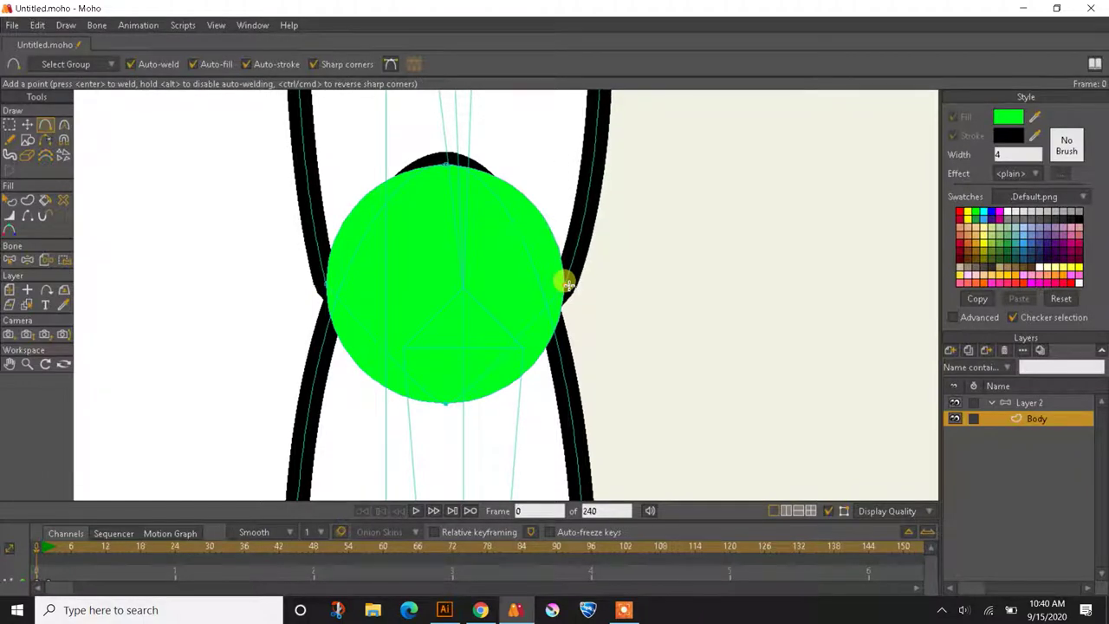
left_click(63, 124)
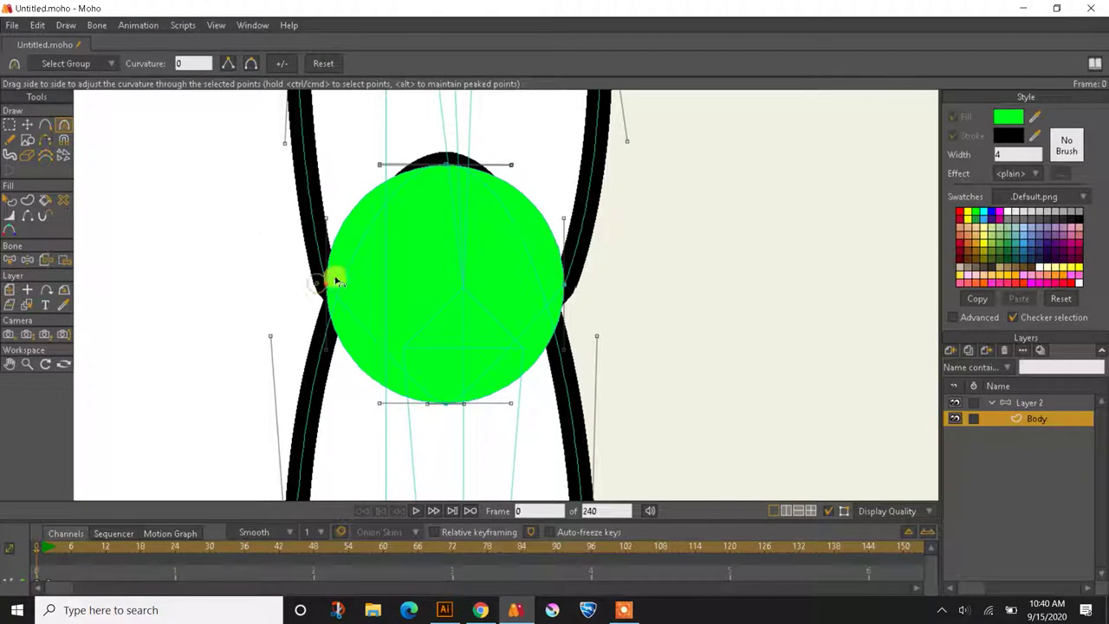
left_click(250, 61)
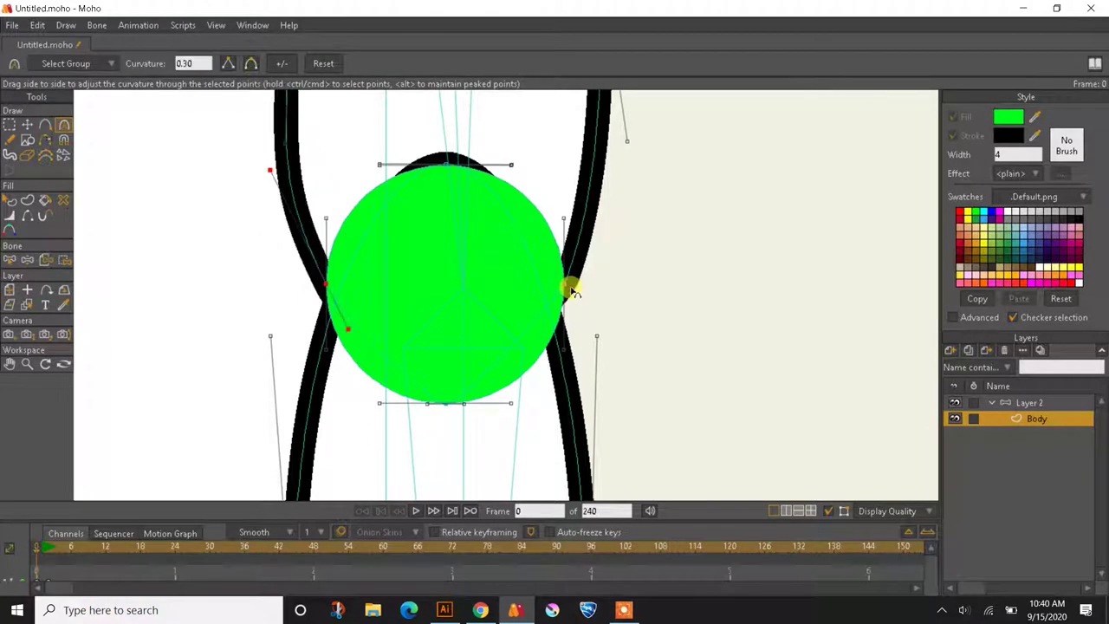
left_click(572, 291)
left_click(250, 63)
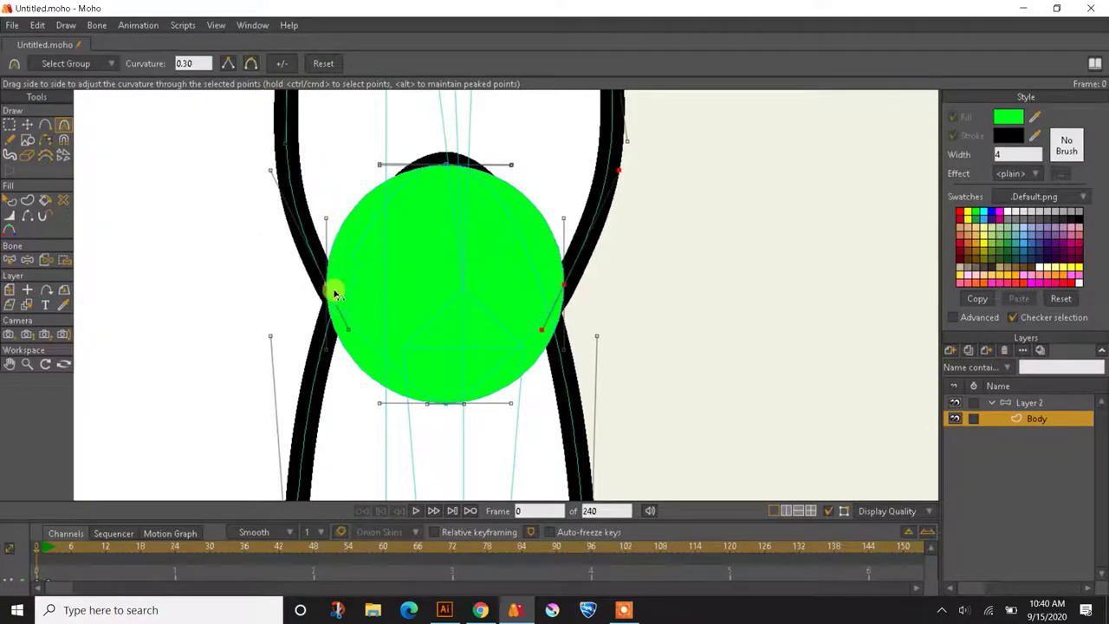
Align the curve handles of the upper-arm oval's two new side points with the circle's vertical handles
left_click_drag(347, 330, 321, 351)
left_click_drag(329, 162, 328, 224)
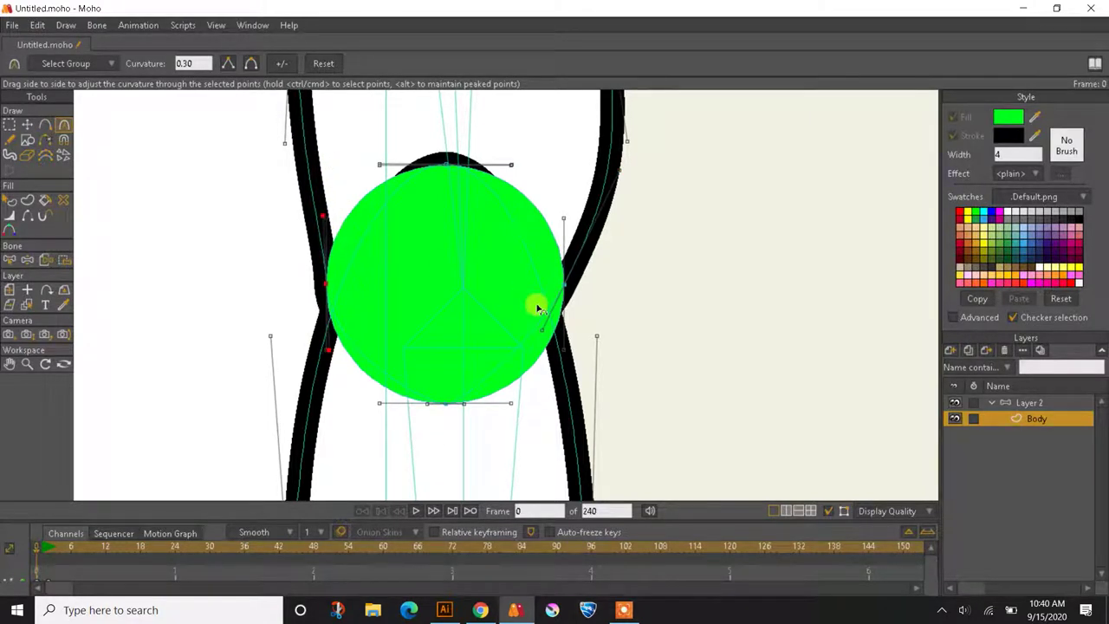
left_click_drag(543, 331, 563, 351)
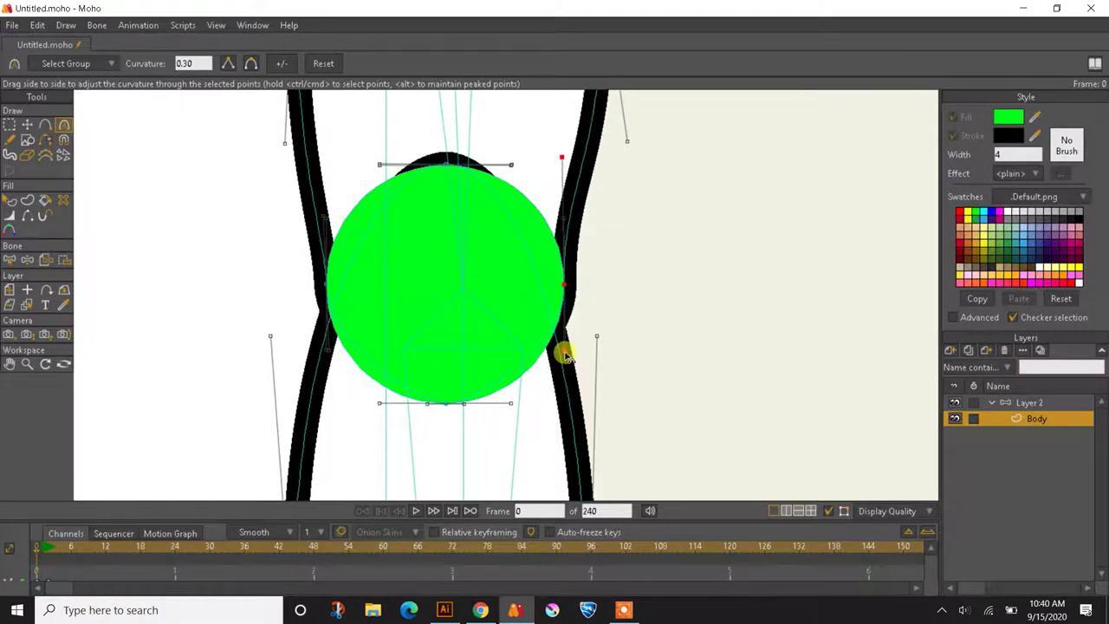
left_click_drag(563, 160, 569, 221)
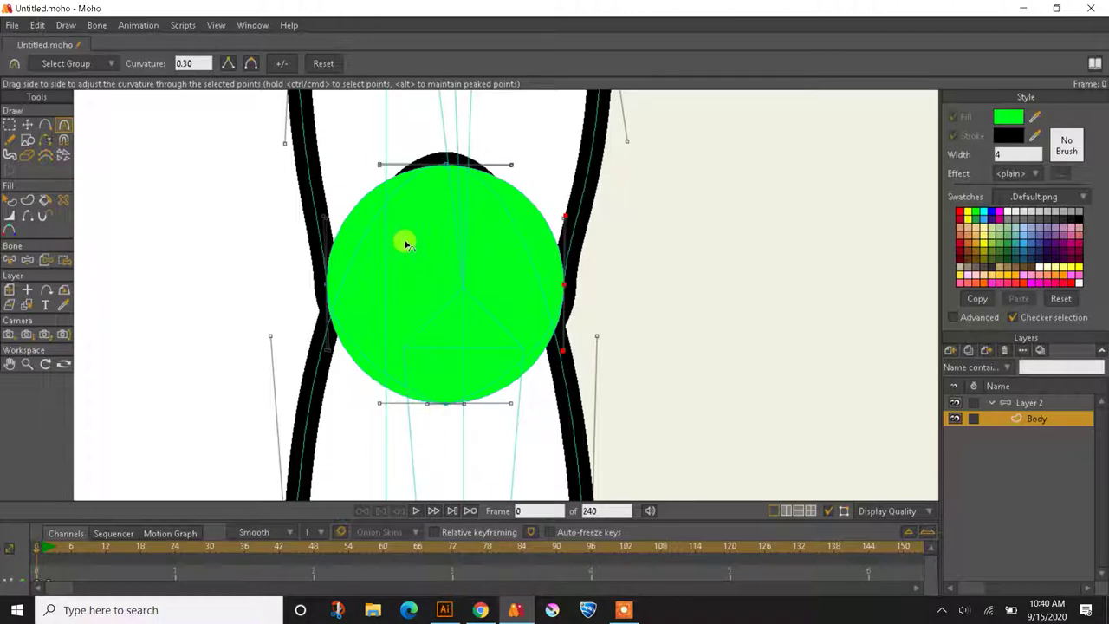
Stretch both curve handles of the upper-arm oval's bottom point to the ends of the circle's bottom handles
mouse_move(341, 250)
left_mouse_down()
mouse_move(338, 319)
mouse_move(347, 288)
left_mouse_up()
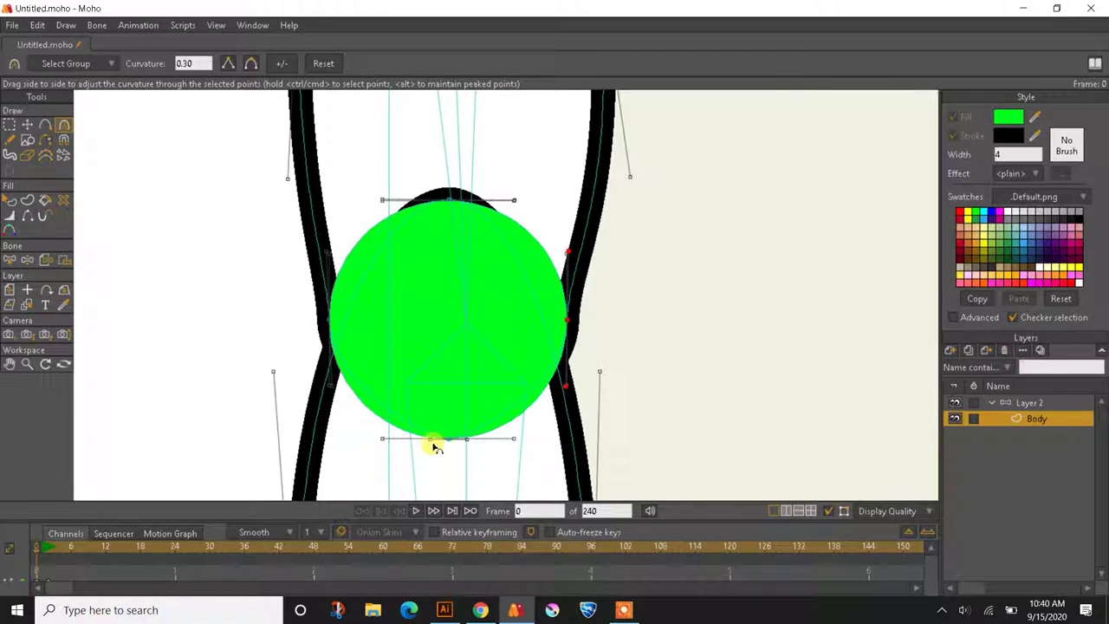
left_click_drag(427, 453, 389, 447)
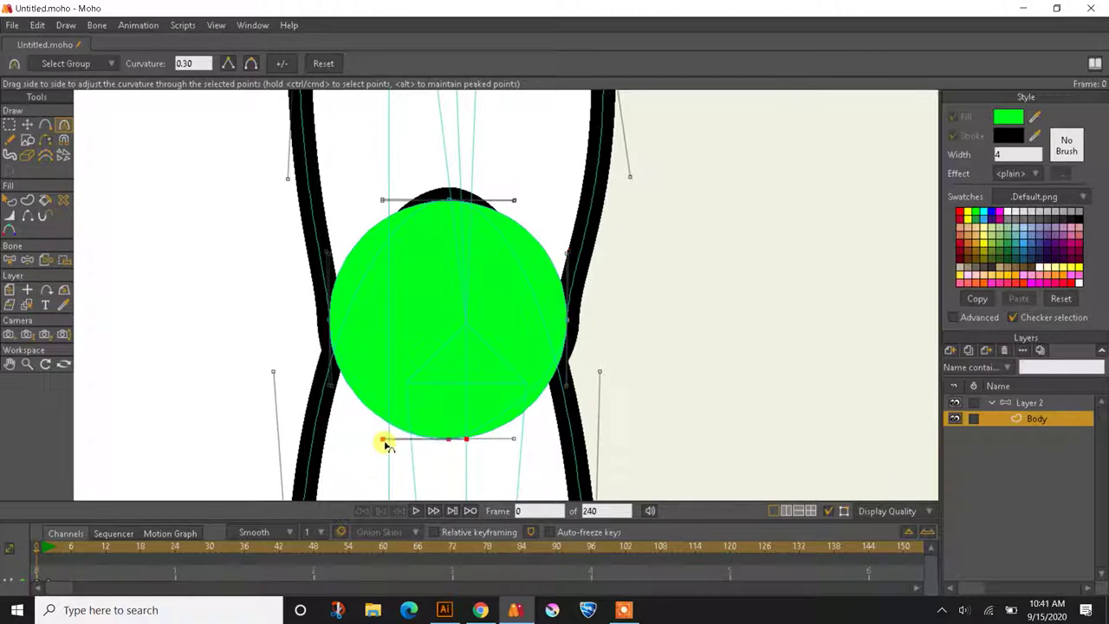
left_click_drag(486, 442, 514, 443)
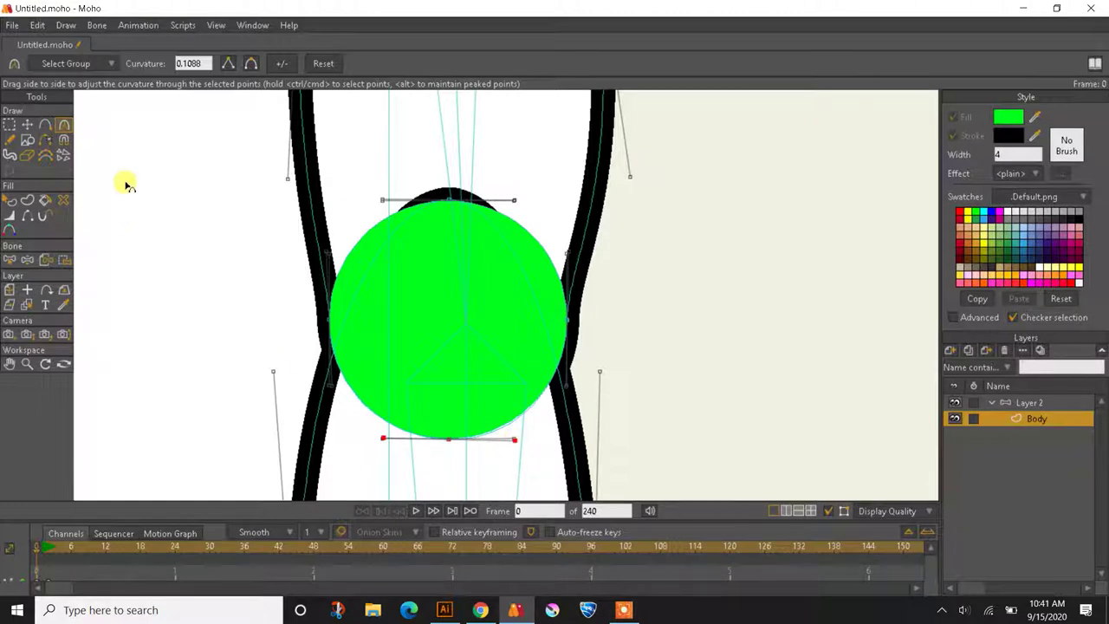
Add a smooth point on each side of the forearm oval at the circle's side points, turning Sharp corners off
left_click(45, 124)
left_click_drag(320, 373, 319, 317)
left_click(315, 66)
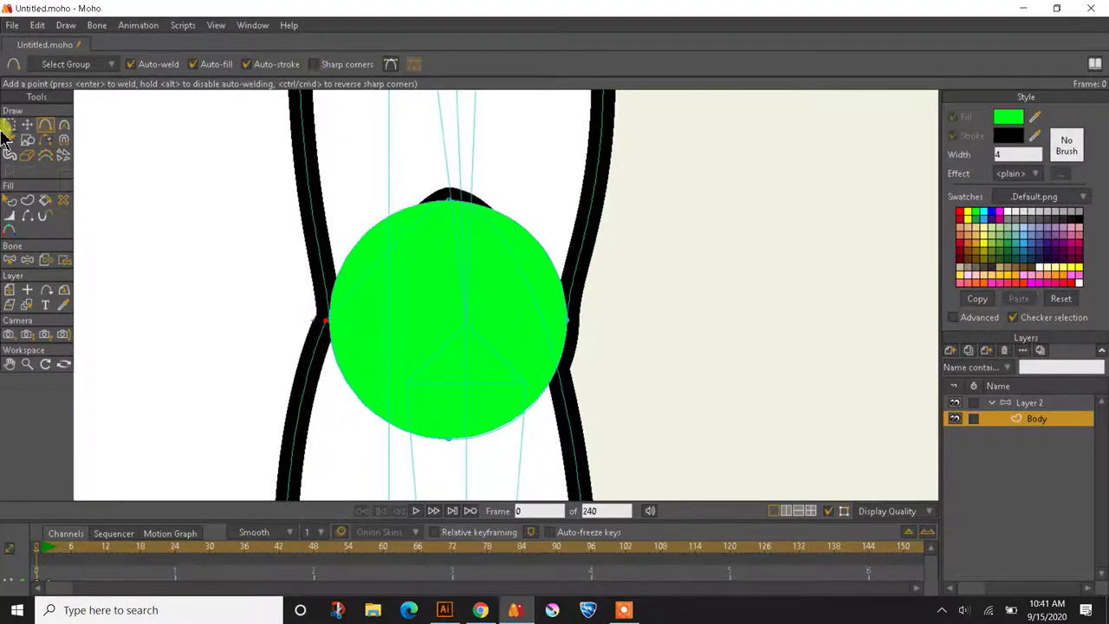
left_click(64, 125)
left_click(253, 64)
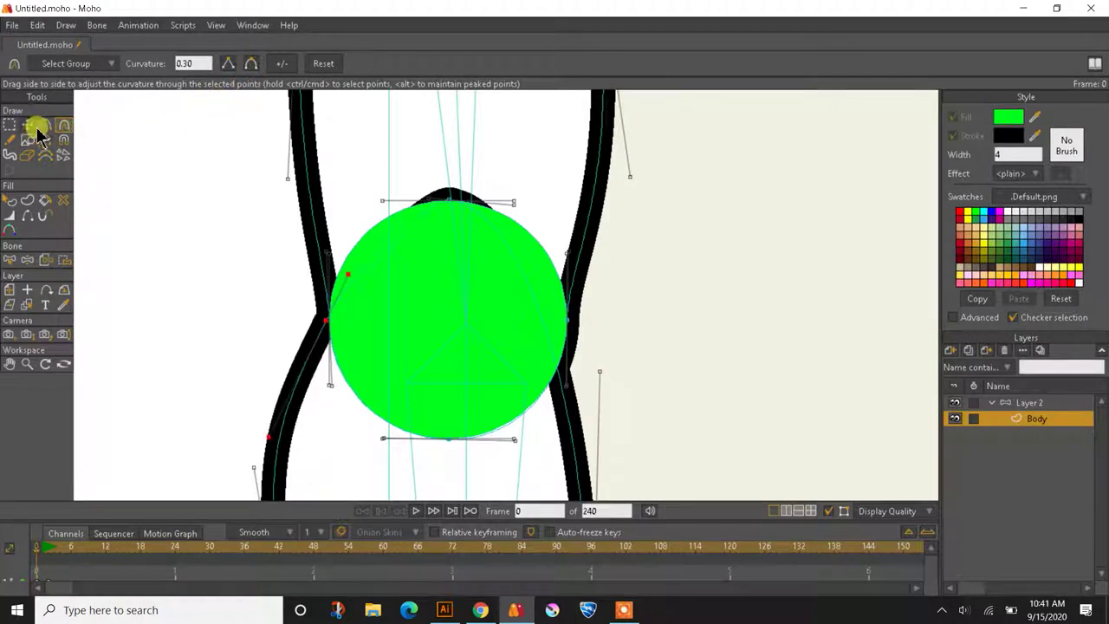
left_click(45, 125)
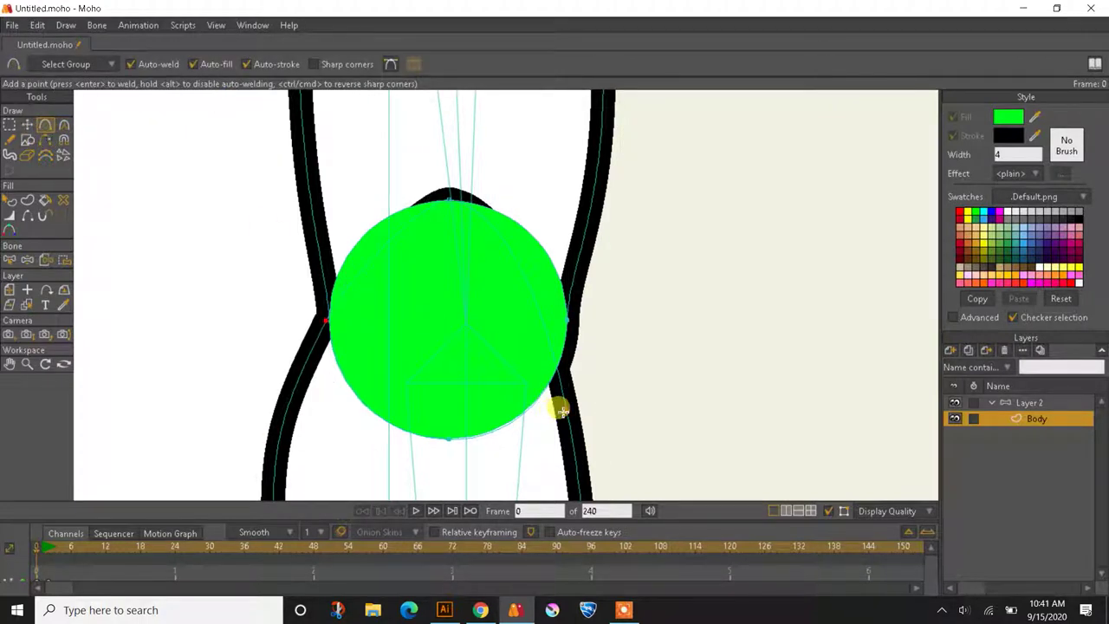
left_click_drag(563, 411, 562, 318)
left_click(63, 124)
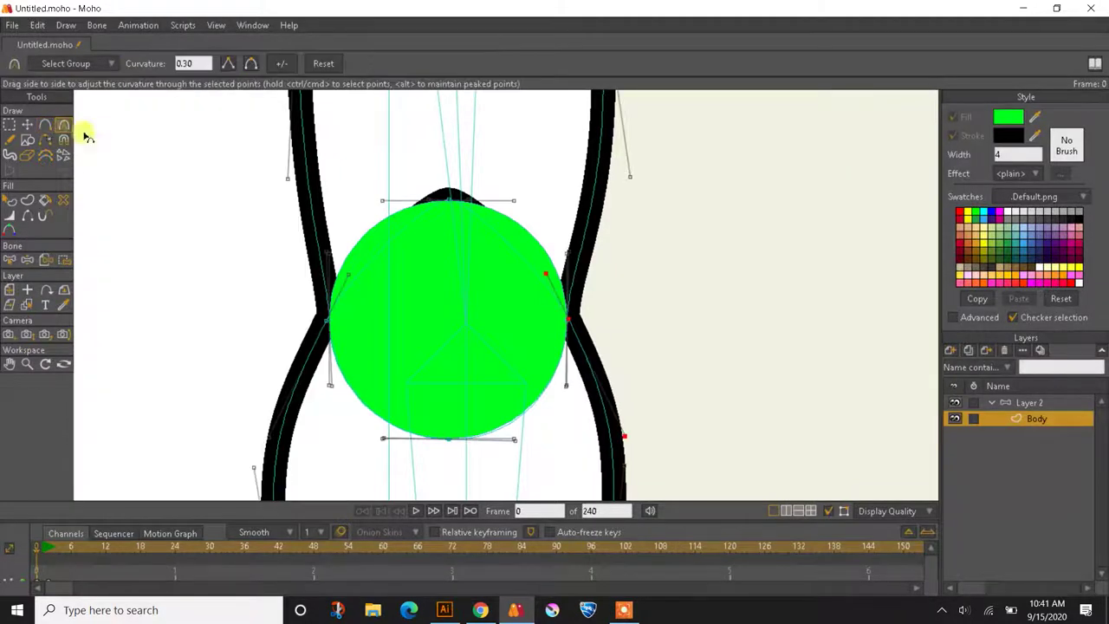
Align the curve handles of the forearm oval's two new side points with the circle's vertical handles
scroll(341, 376, "up", 3)
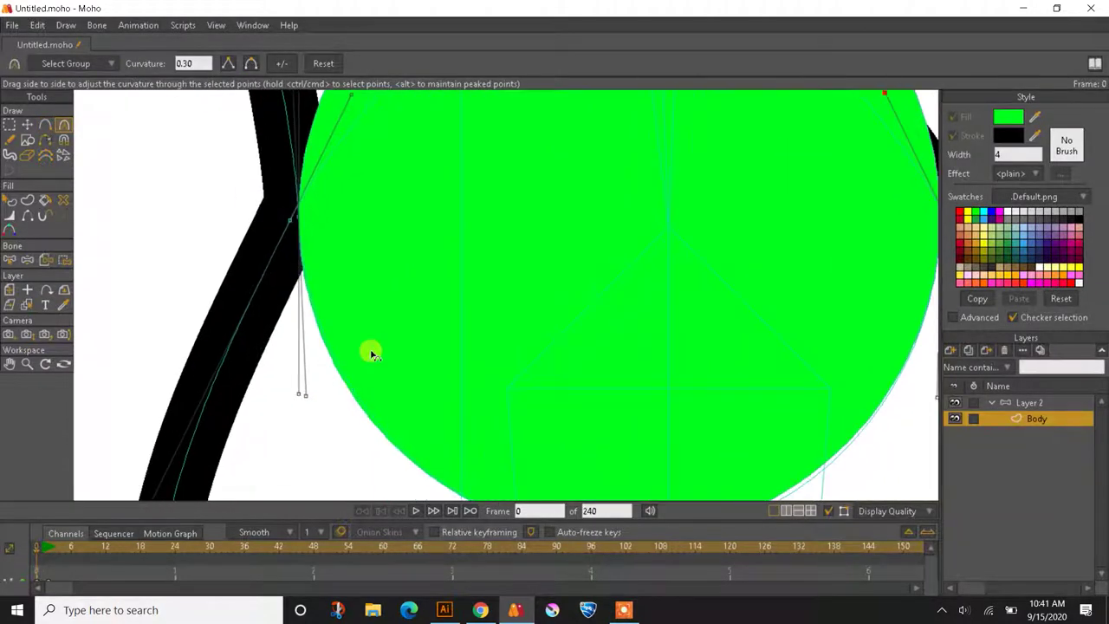
scroll(390, 305, "down", 3)
mouse_move(373, 213)
left_mouse_down()
mouse_move(371, 185)
mouse_move(346, 180)
left_mouse_up()
mouse_move(336, 413)
left_mouse_down()
mouse_move(349, 361)
mouse_move(341, 347)
left_mouse_up()
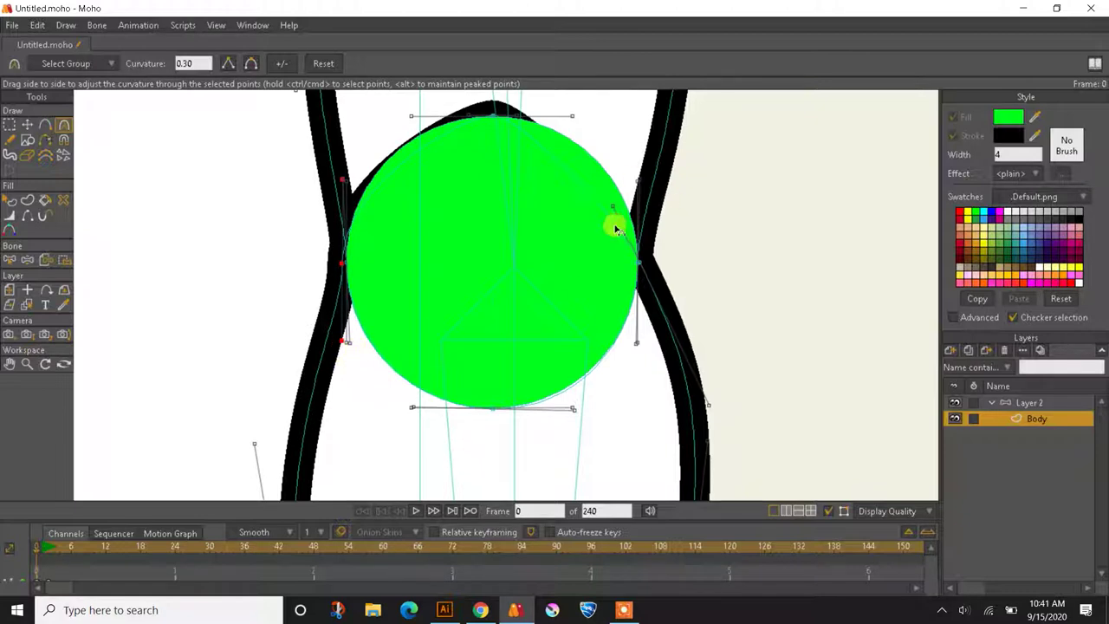
left_click_drag(614, 217, 641, 184)
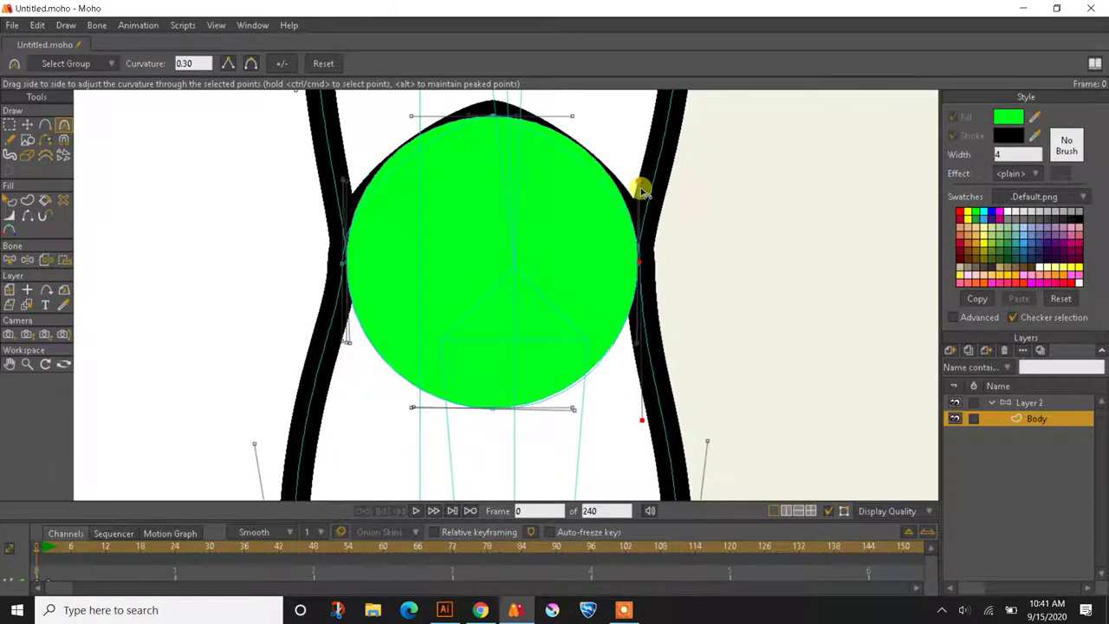
left_click_drag(642, 419, 637, 341)
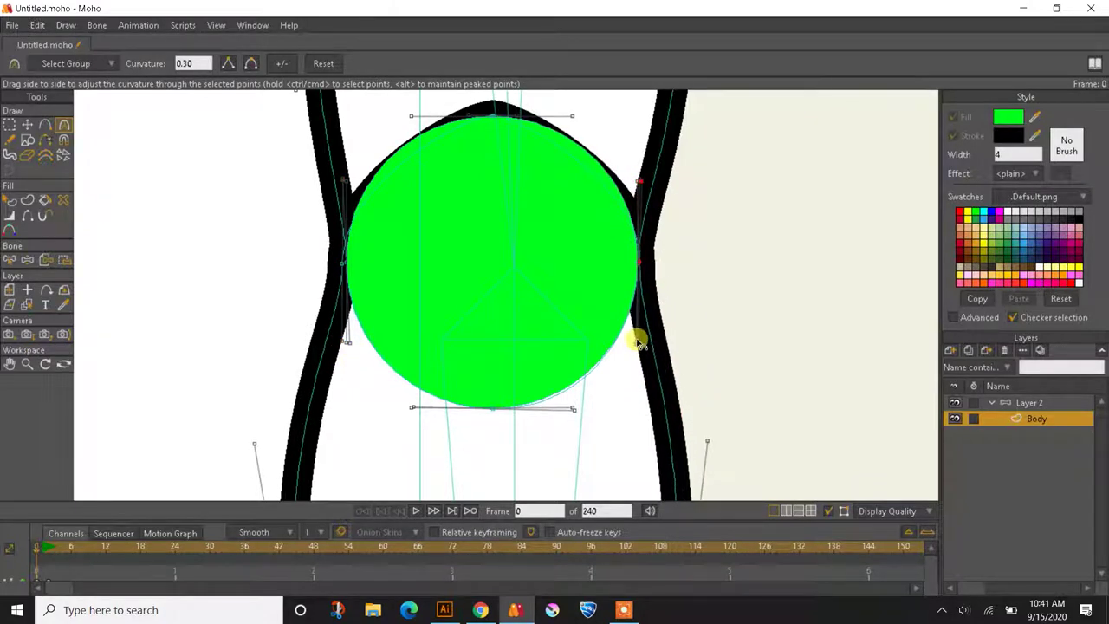
Stretch the curve handles of the forearm oval's top point to the ends of the circle's top handles
left_click_drag(520, 131, 646, 222)
key("ctrl+z")
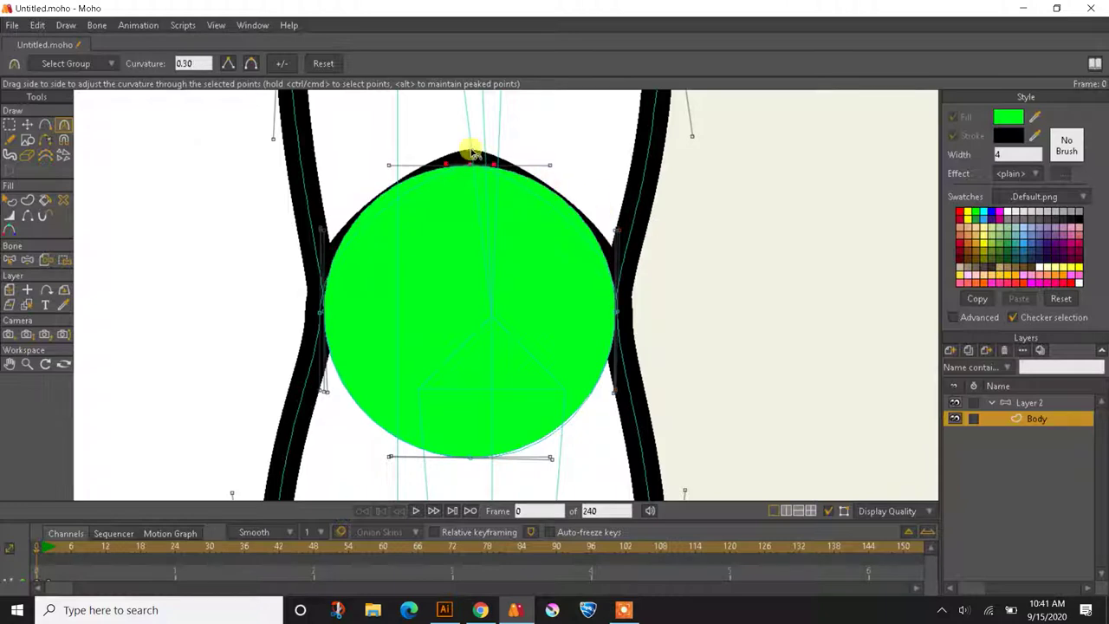
left_click_drag(472, 153, 681, 201)
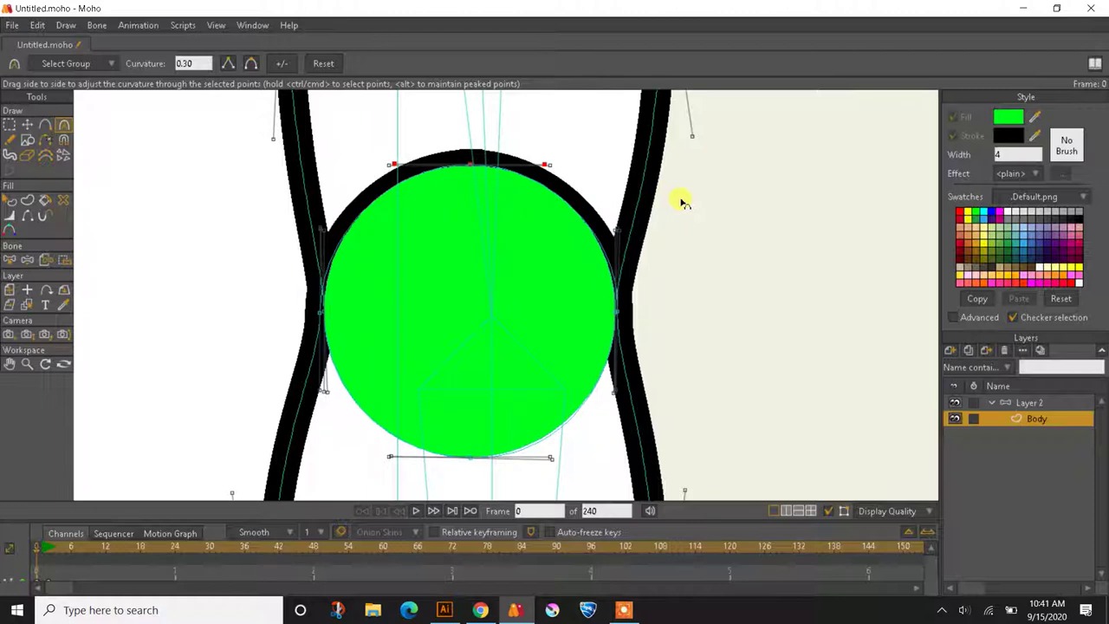
Examine how the upper-arm and forearm outlines meet the elbow circle, both close up and along the whole arm
left_click(253, 327)
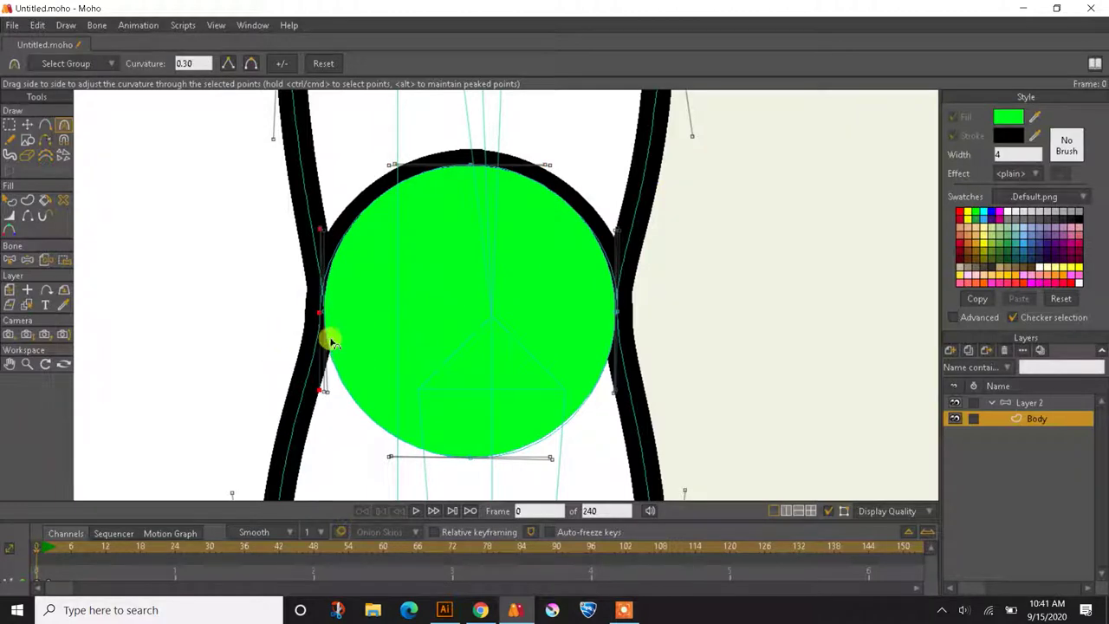
scroll(228, 292, "down", 5)
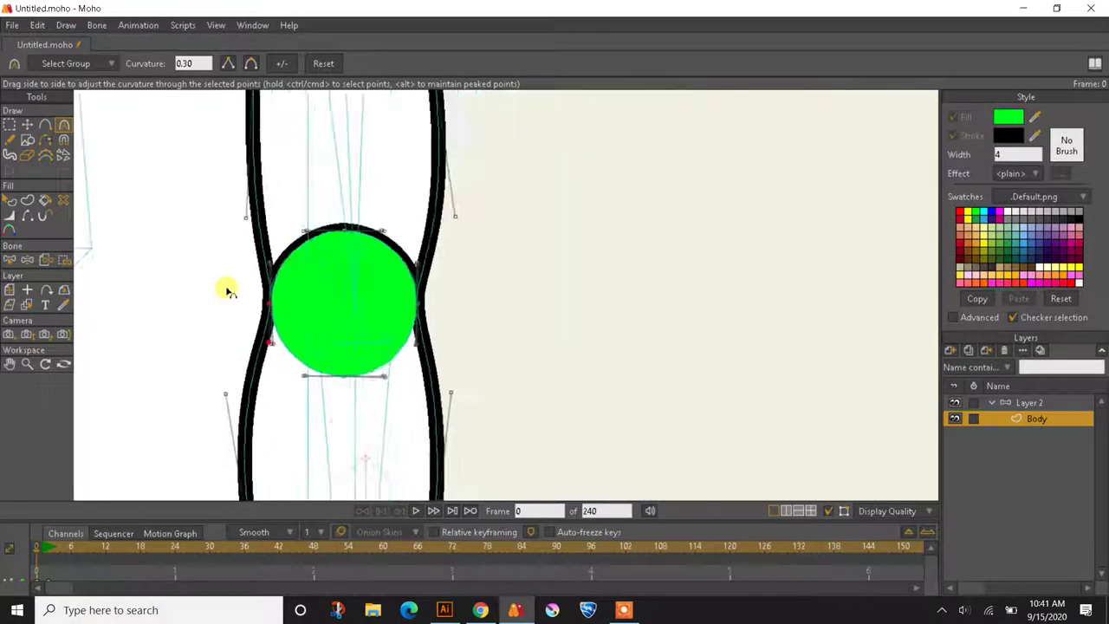
scroll(228, 292, "up", 2)
scroll(228, 292, "down", 5)
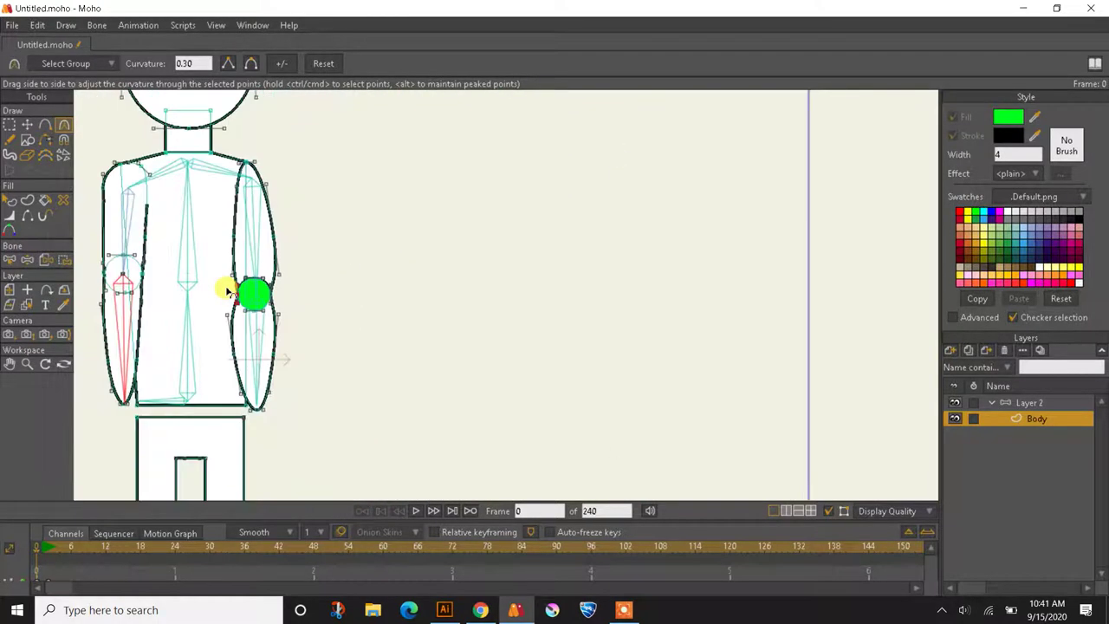
scroll(228, 292, "up", 4)
left_click(27, 124)
scroll(248, 212, "down", 4)
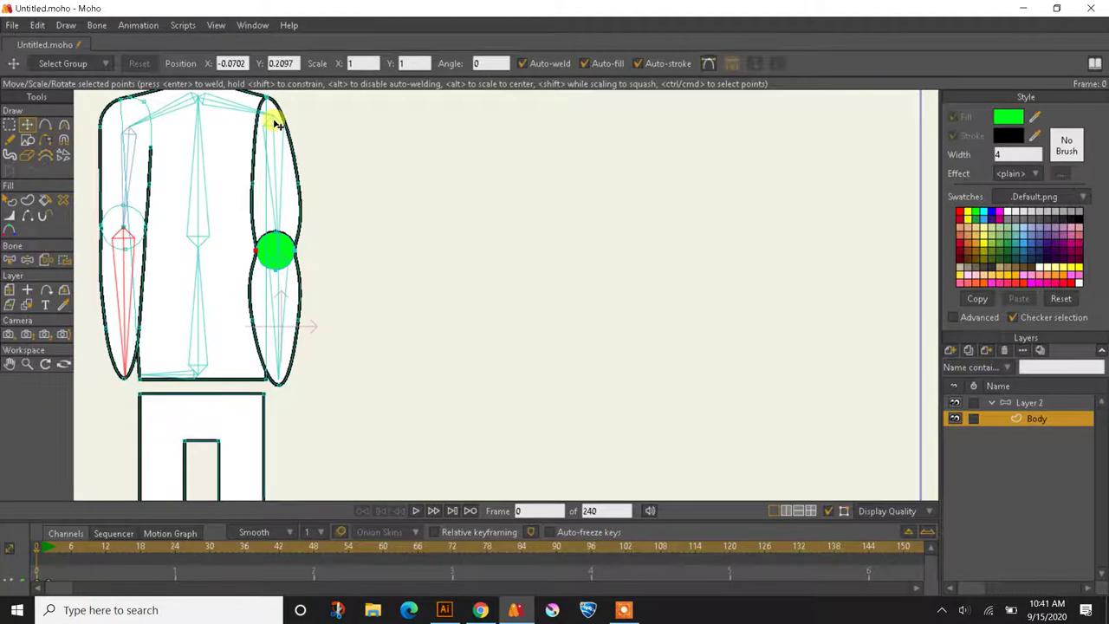
left_click_drag(275, 124, 290, 157)
scroll(244, 345, "up", 4)
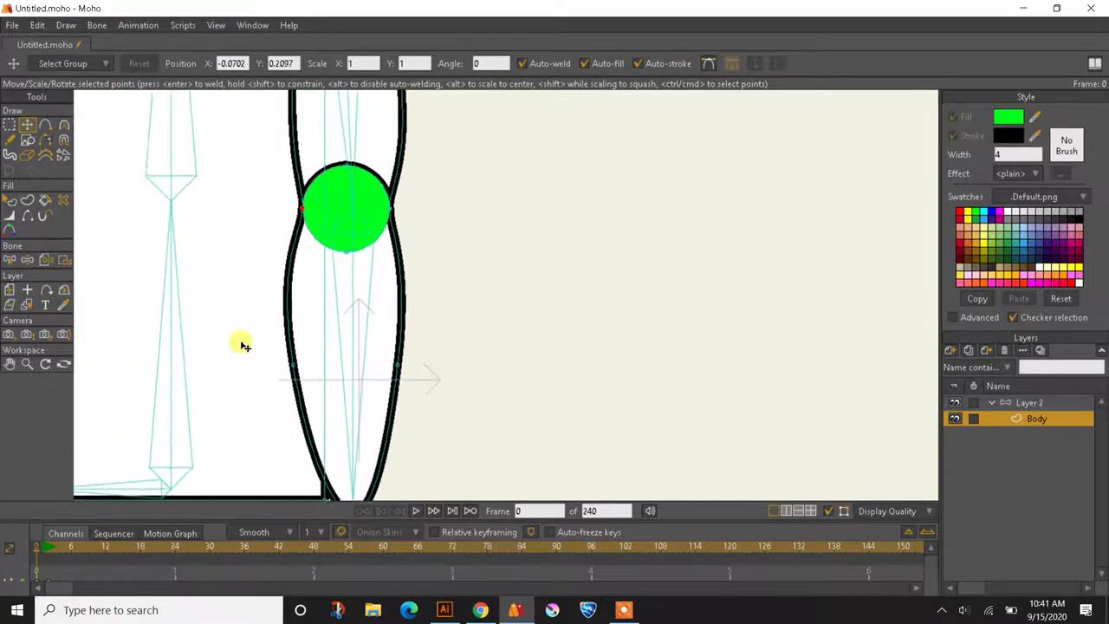
Move the forearm oval's two lower side points inward to narrow the forearm below the elbow circle
left_click_drag(297, 373, 313, 371)
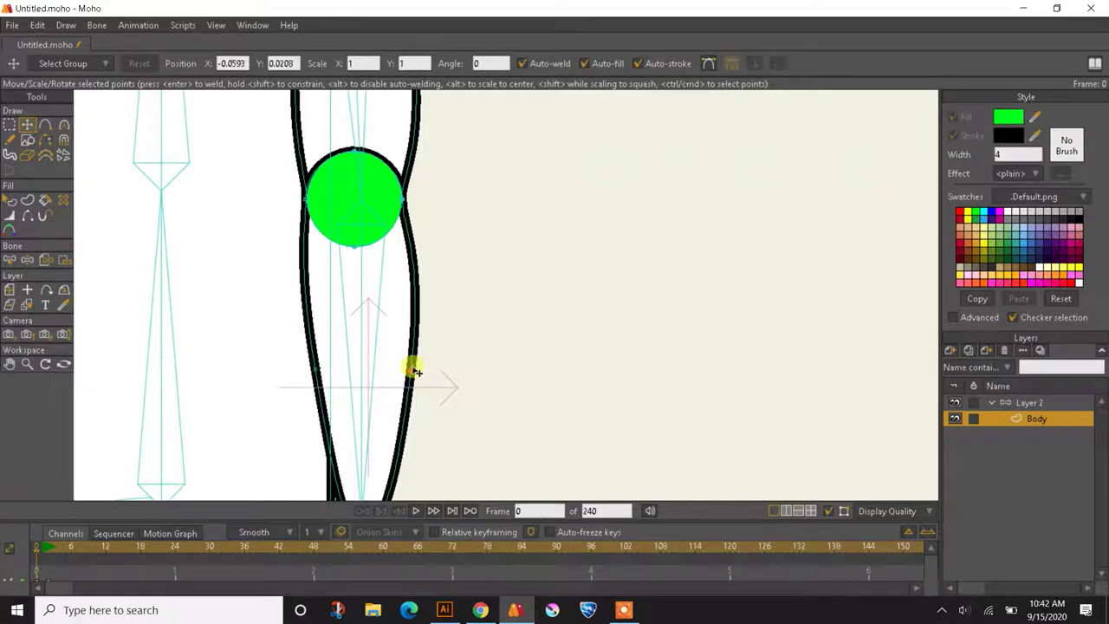
left_click_drag(416, 371, 398, 368)
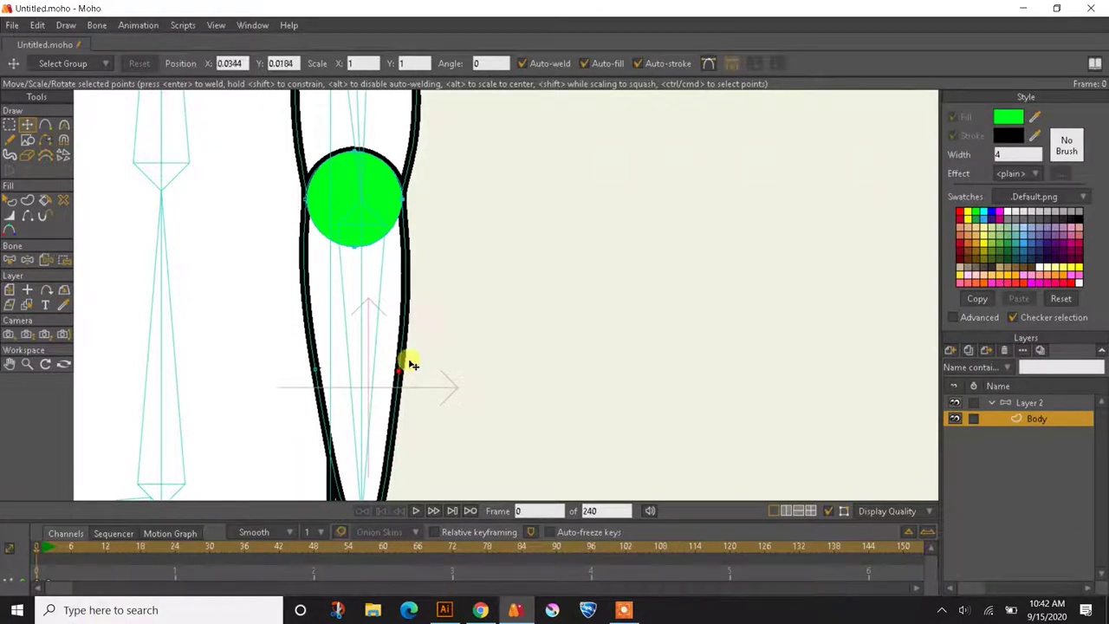
left_click_drag(488, 329, 516, 358)
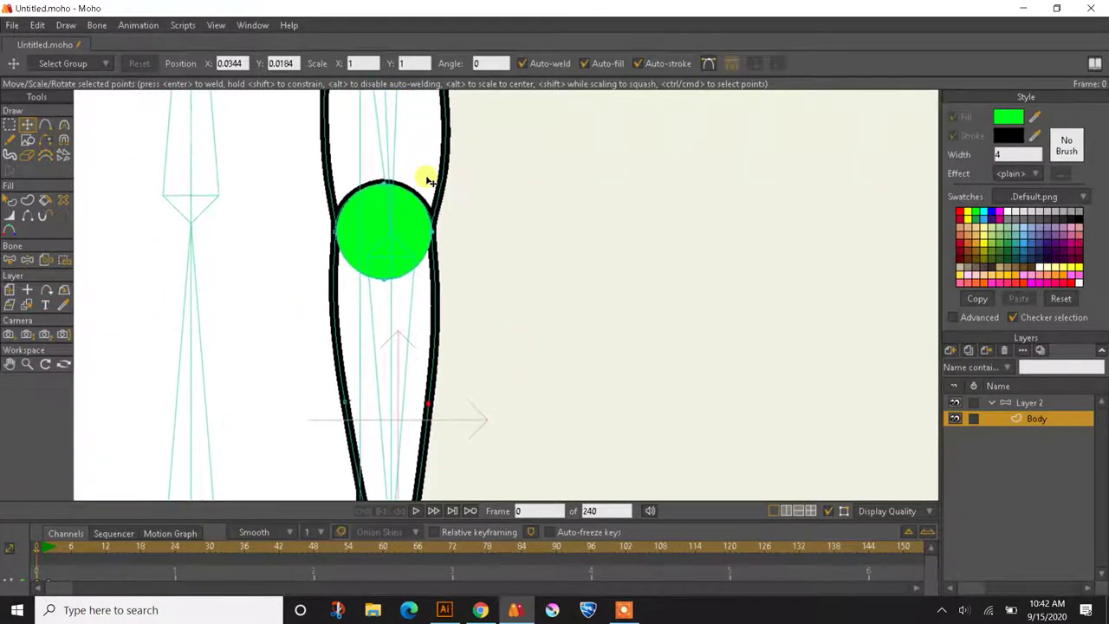
scroll(427, 179, "up", 3)
scroll(427, 217, "down", 5)
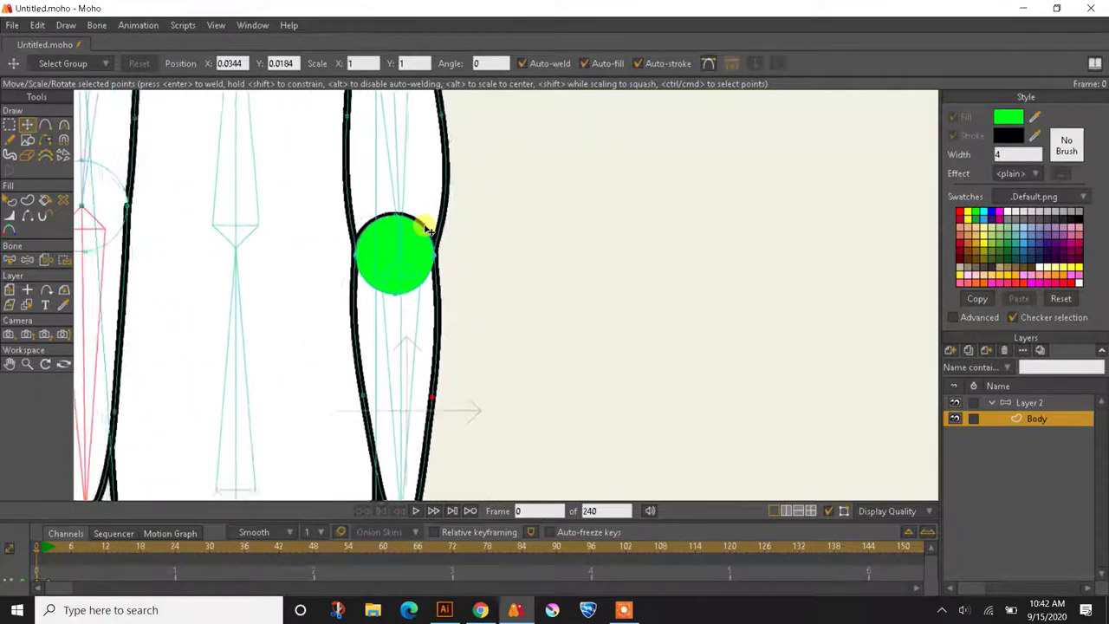
left_click_drag(421, 222, 414, 298)
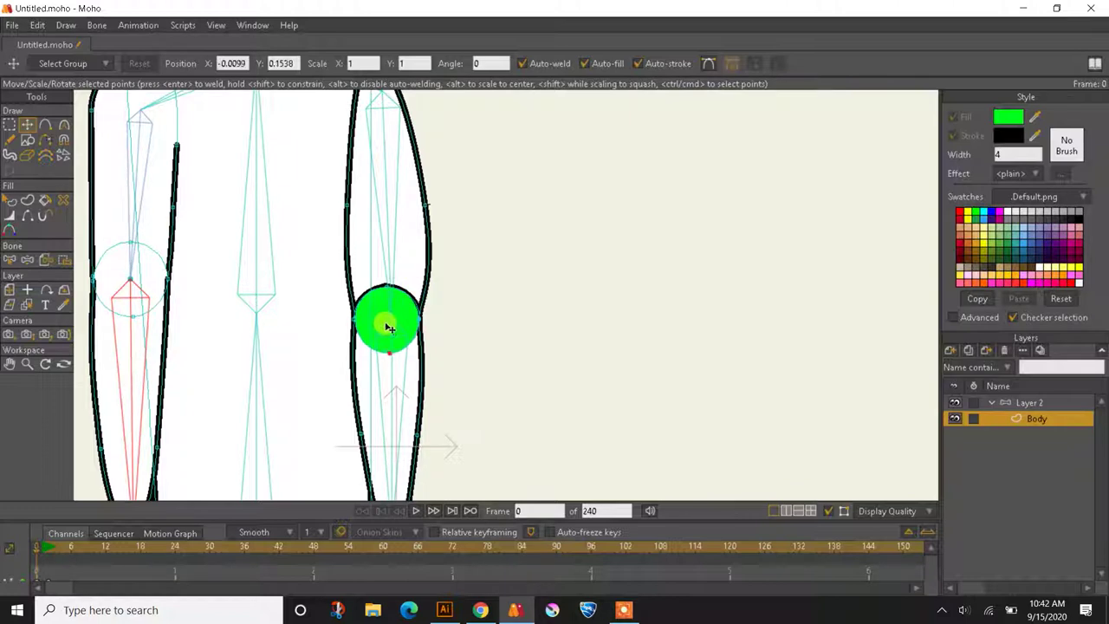
Try moving the green elbow circle out beside the arm on its own, and undo the move
left_click_drag(388, 325, 673, 349)
left_click(507, 274)
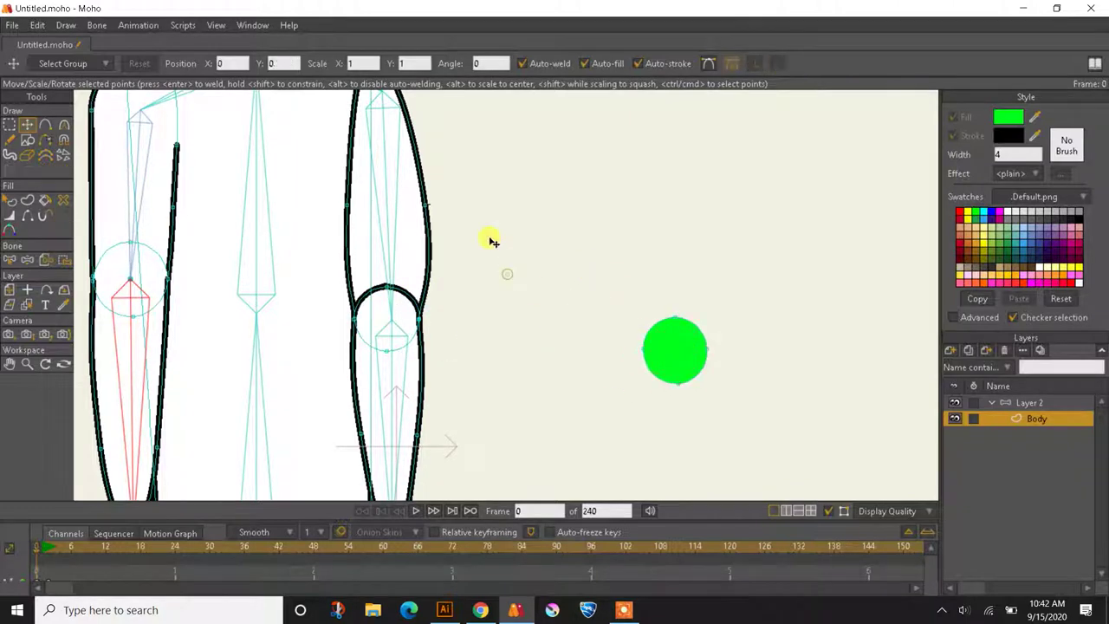
key("ctrl+z")
key("ctrl+z")
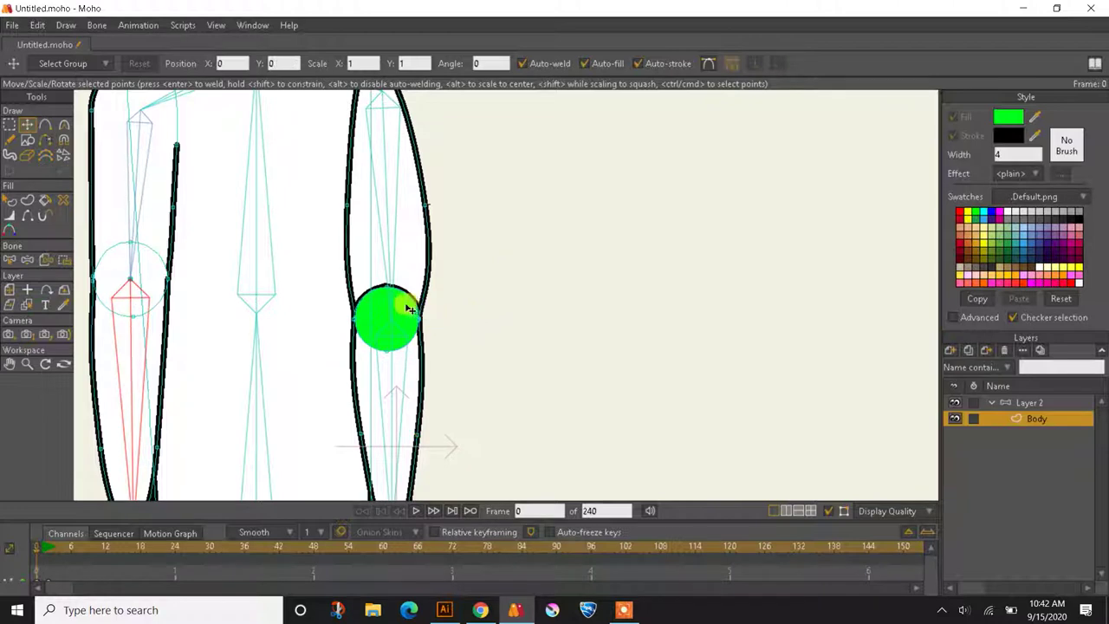
Select all points around the elbow circle, enlarge them slightly together and shift them a little up the arm
left_click(10, 124)
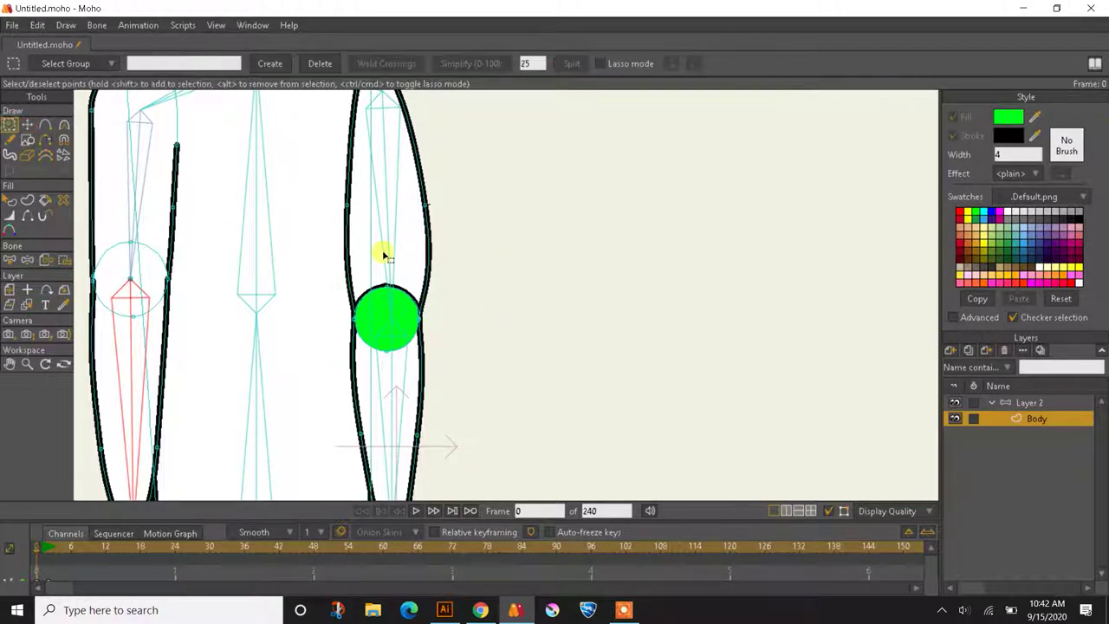
left_click_drag(316, 271, 449, 371)
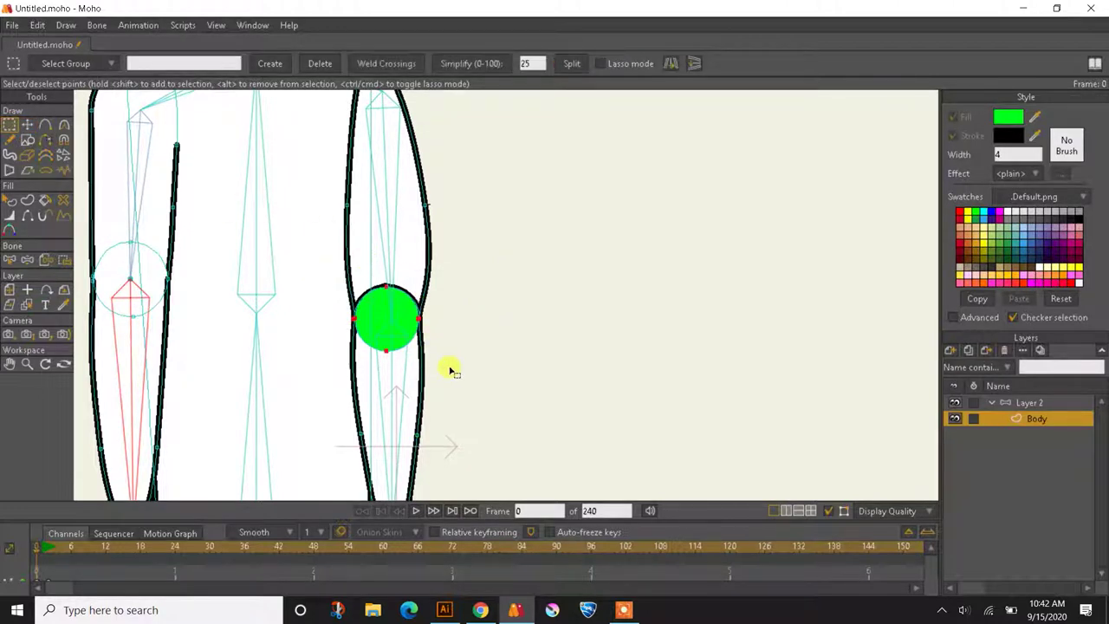
left_click(28, 124)
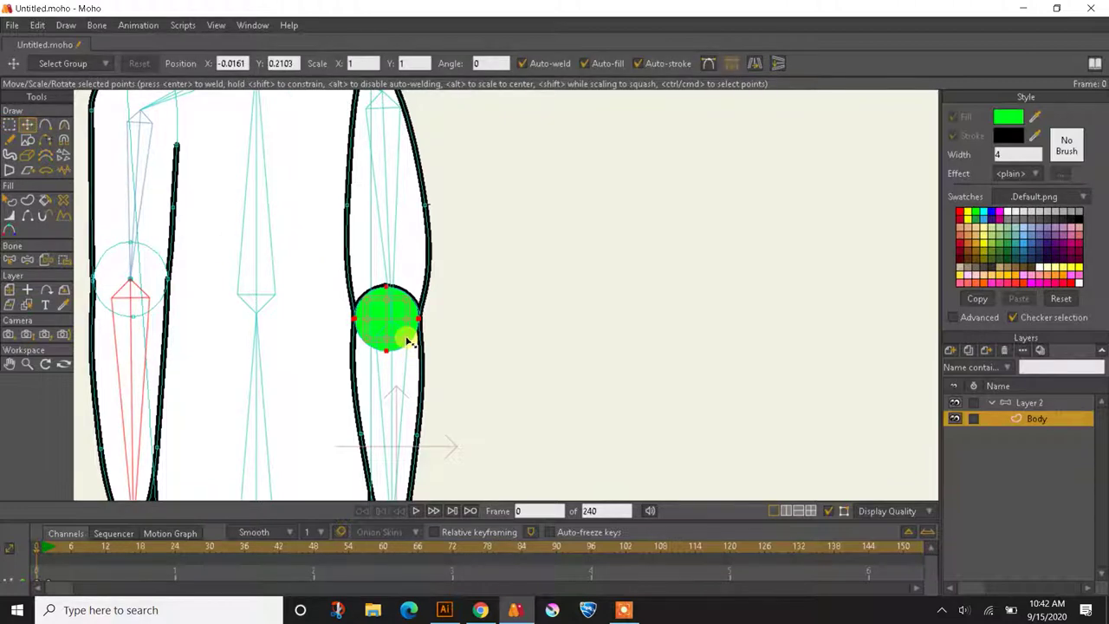
left_click_drag(408, 341, 414, 345)
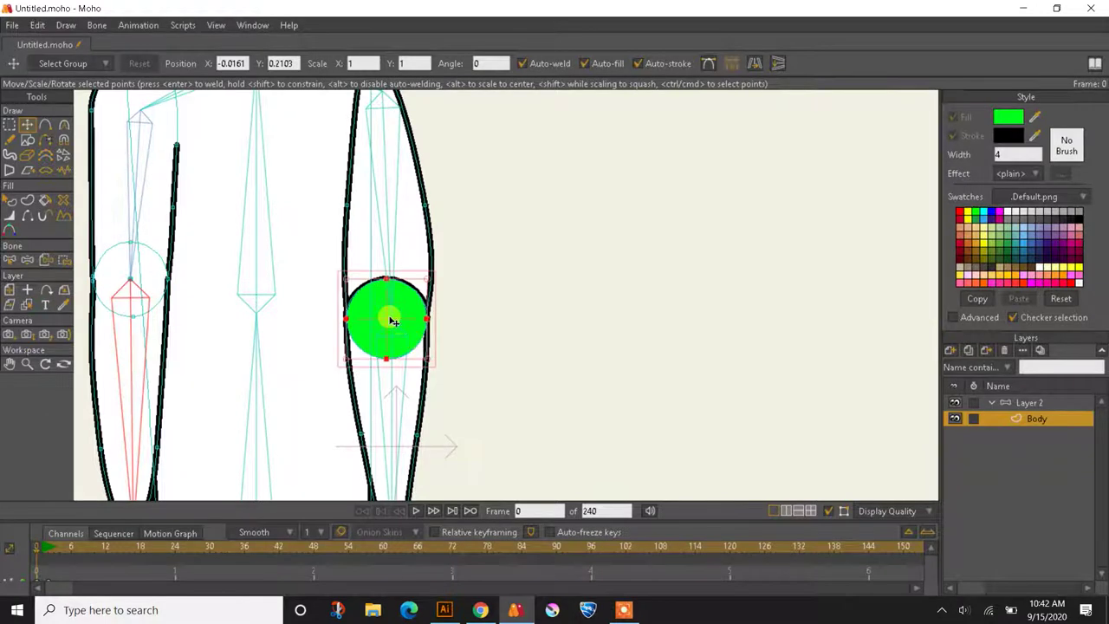
left_click_drag(389, 318, 129, 279)
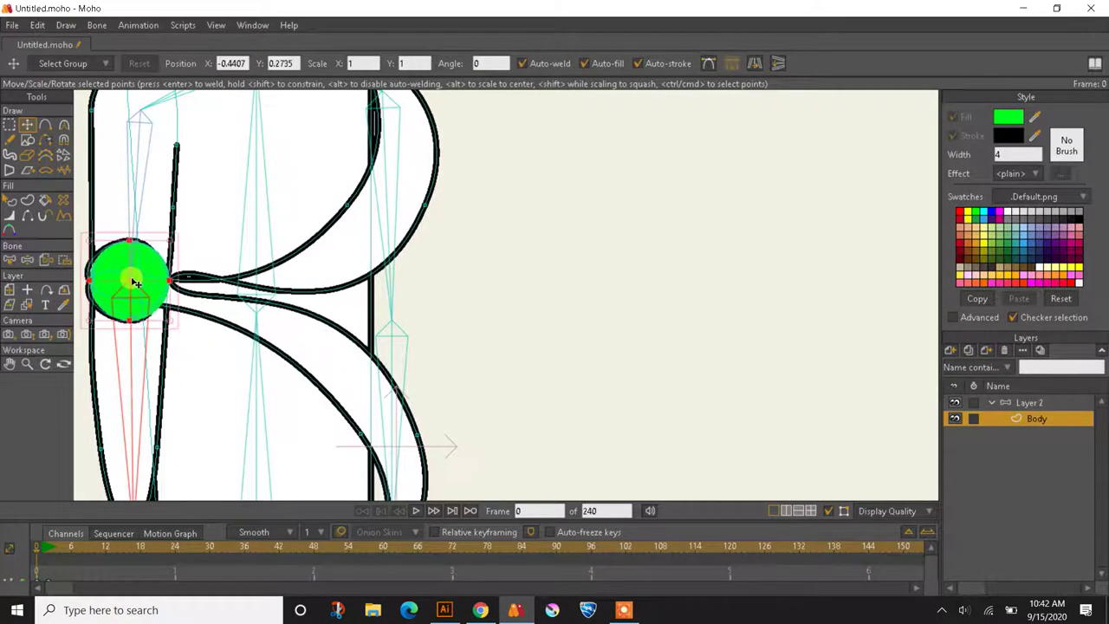
key("ctrl+z")
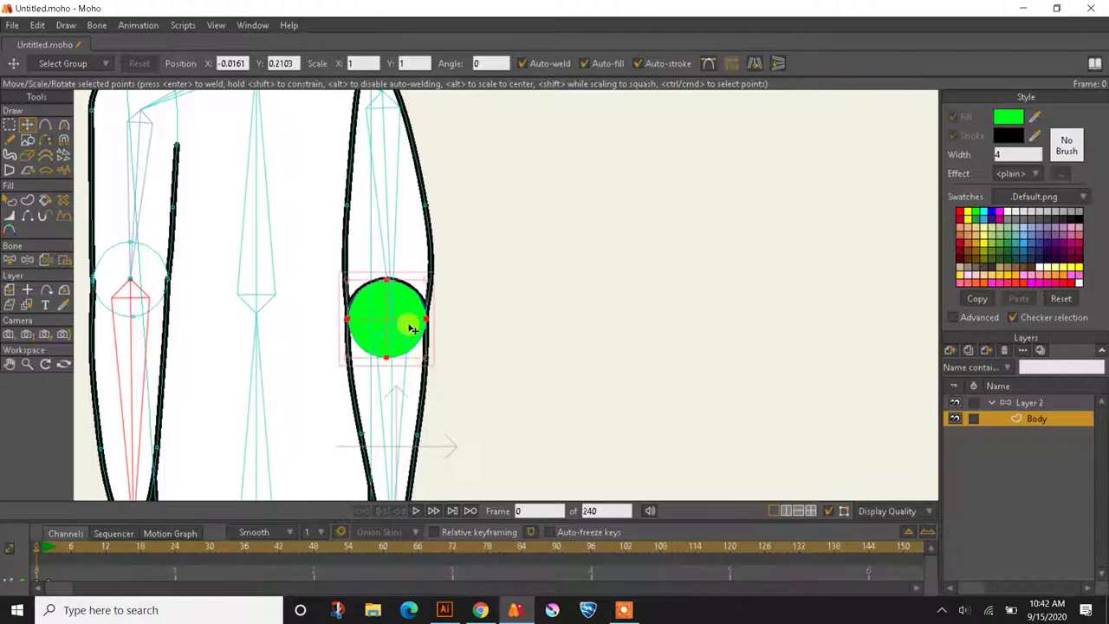
left_click_drag(398, 321, 402, 294)
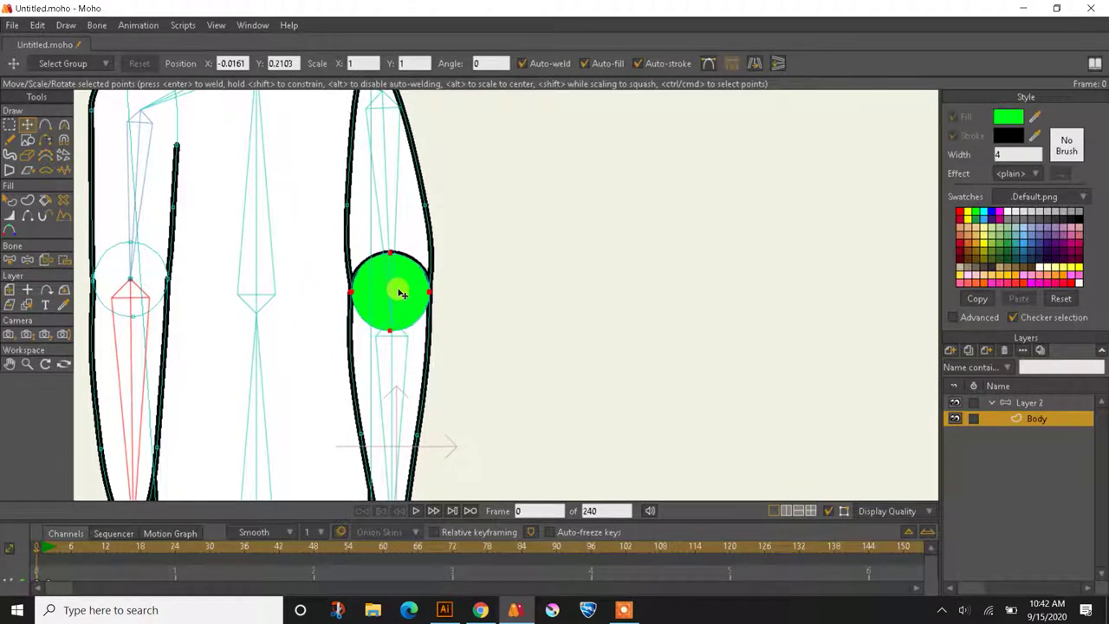
left_click(488, 297)
Straighten the upper arm's inner curve into the elbow using its curve handle, and nudge the inner side point to the circle's edge
scroll(331, 227, "up", 3)
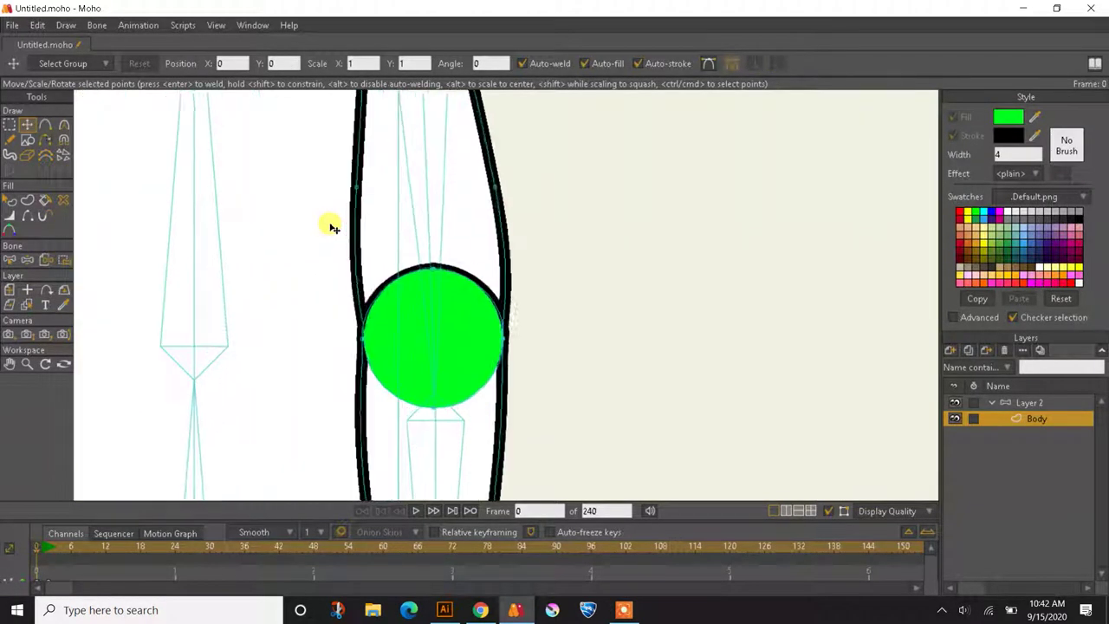
left_click_drag(375, 448, 367, 332)
key("c")
left_click_drag(372, 289, 338, 322)
scroll(338, 321, "up", 4)
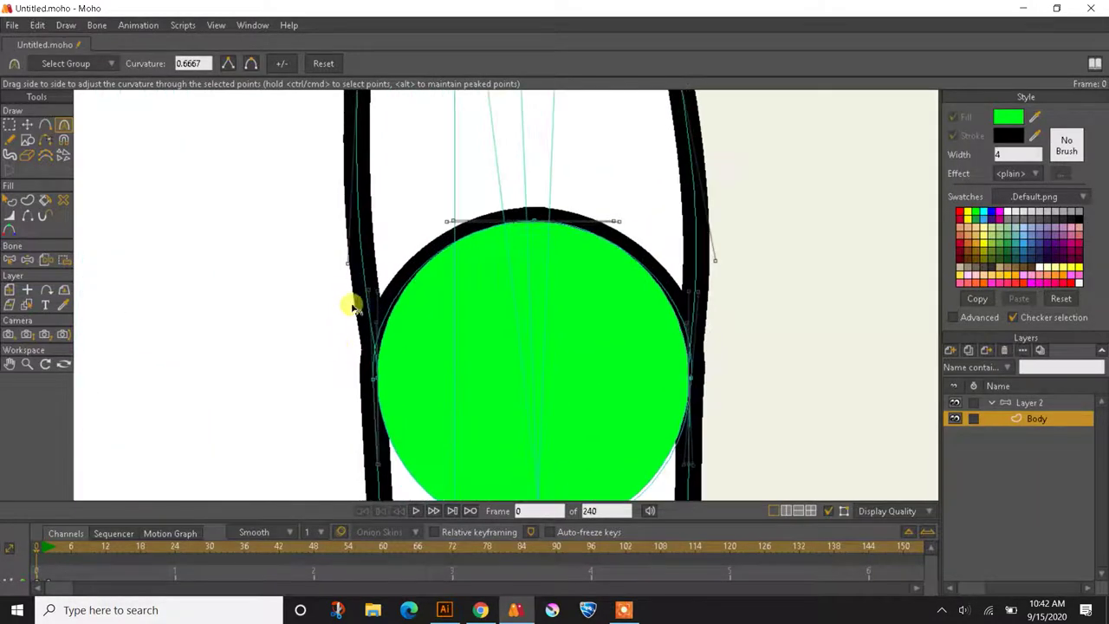
left_click_drag(350, 268, 374, 188)
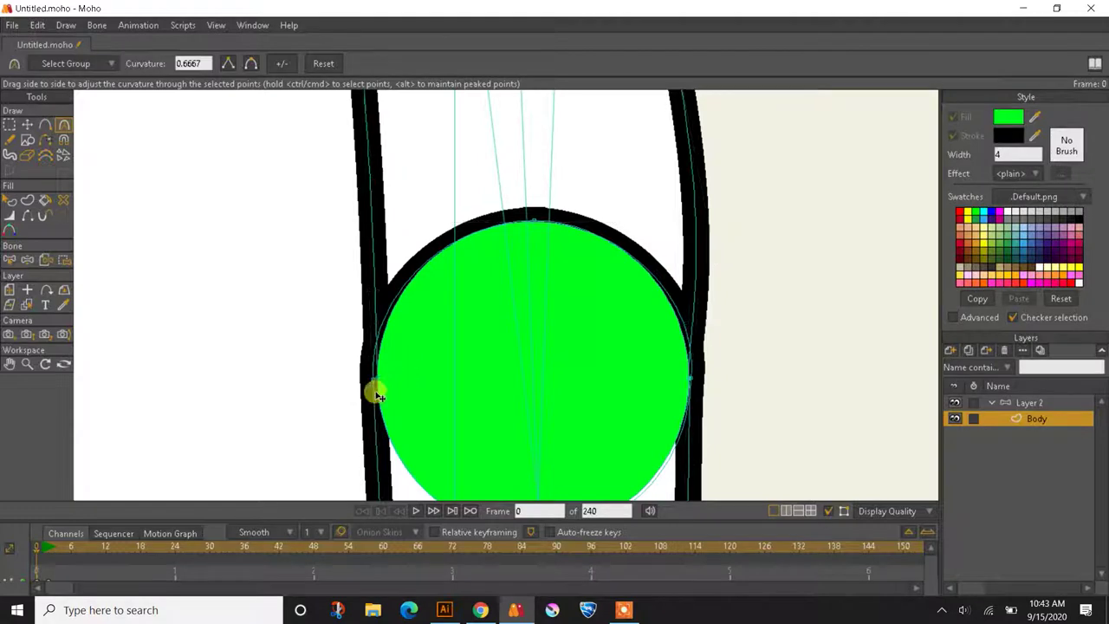
key("t")
left_click_drag(370, 384, 375, 385)
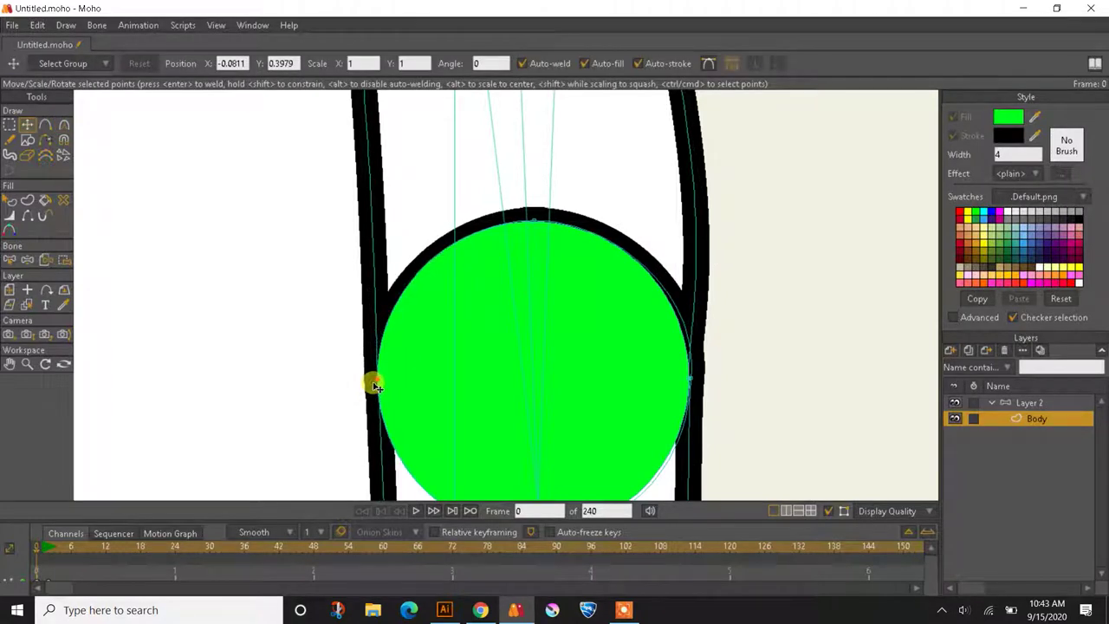
Move the upper arm's outer side point up toward the shoulder and rotate its curve handles to smooth the outer outline
scroll(355, 264, "down", 6)
left_click_drag(354, 265, 338, 365)
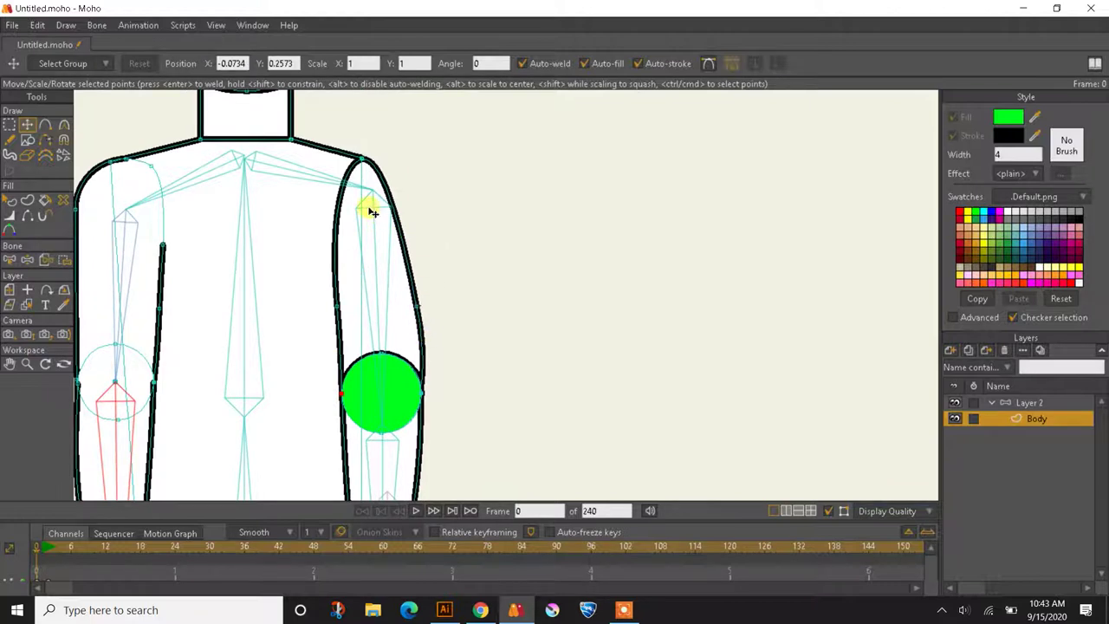
left_click_drag(422, 317, 413, 209)
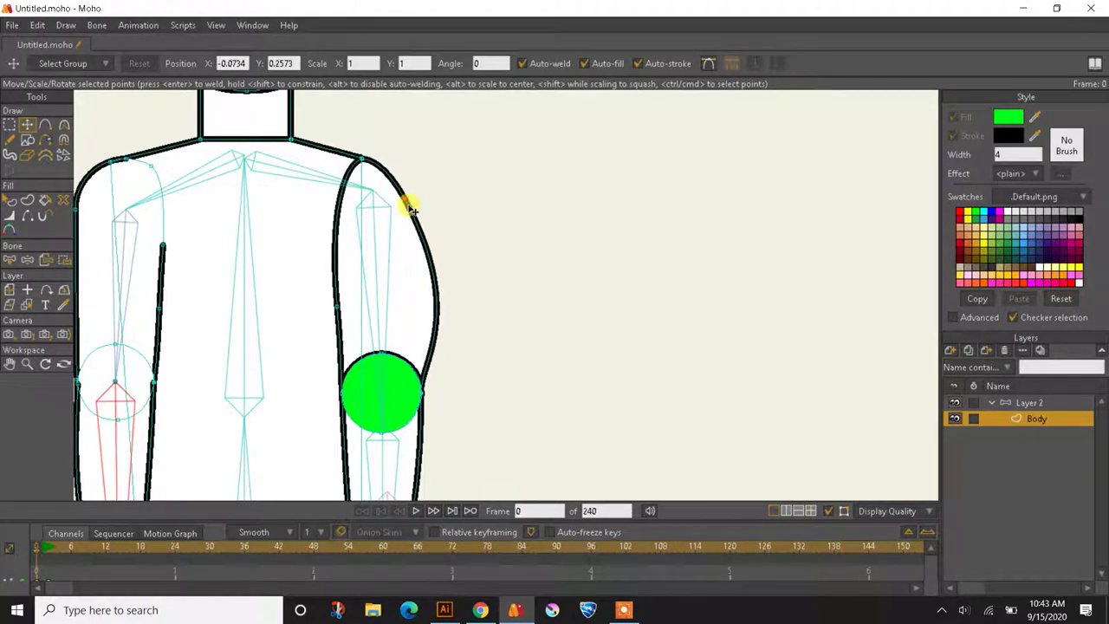
key("c")
left_click_drag(460, 309, 422, 277)
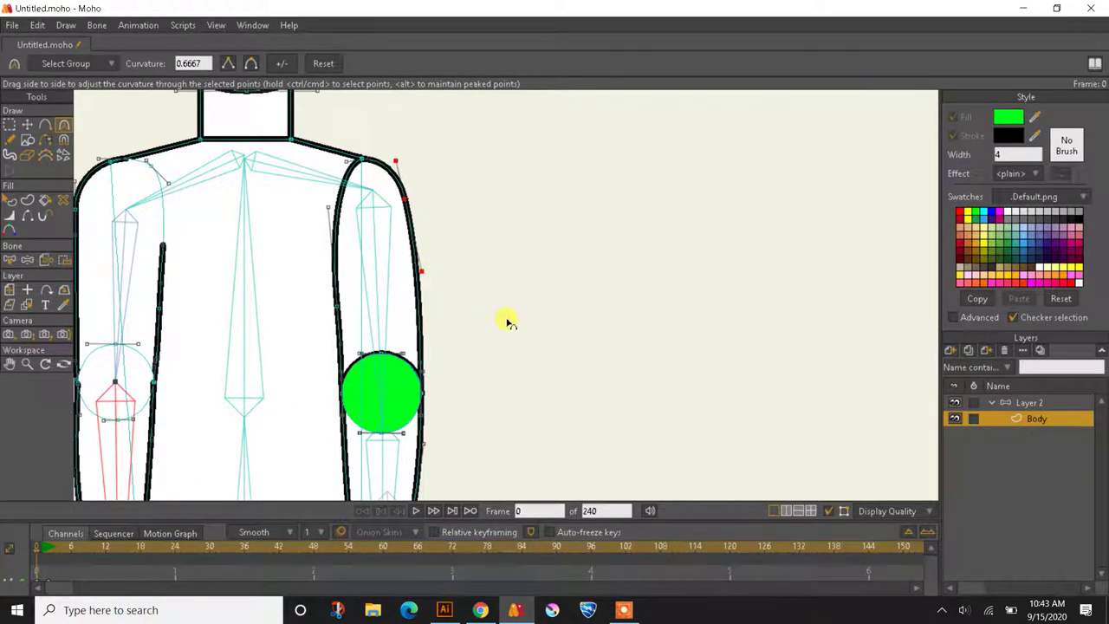
Smooth the forearm's outer outline by adjusting its lower side point's handles and position, and nudge the bottom tip point up
left_click_drag(509, 322, 511, 126)
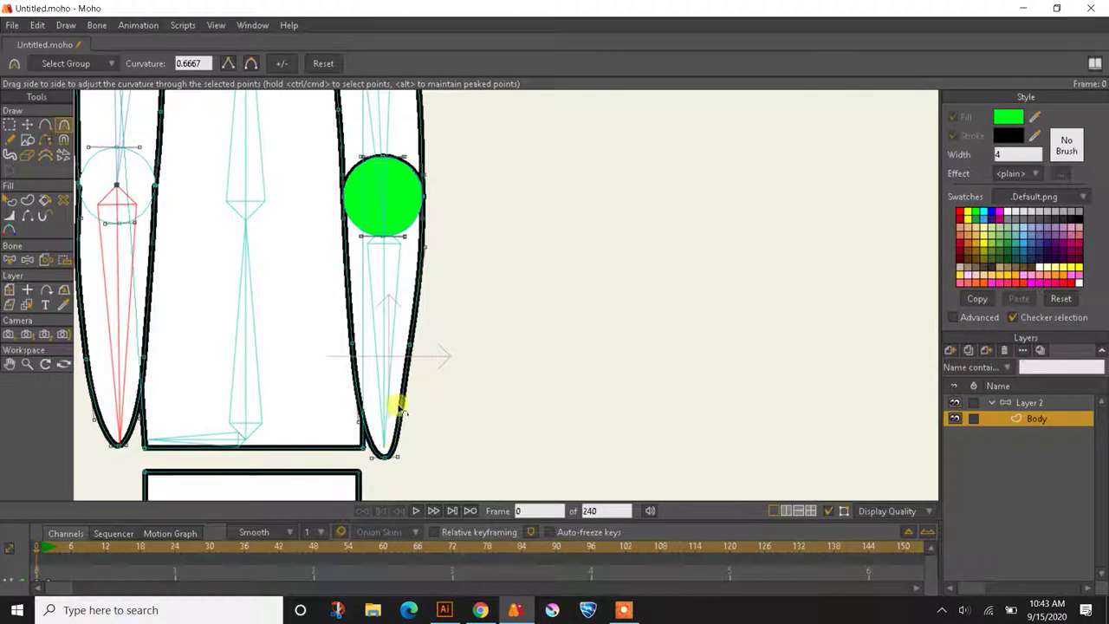
mouse_move(401, 409)
left_mouse_down()
mouse_move(420, 406)
mouse_move(407, 412)
left_mouse_up()
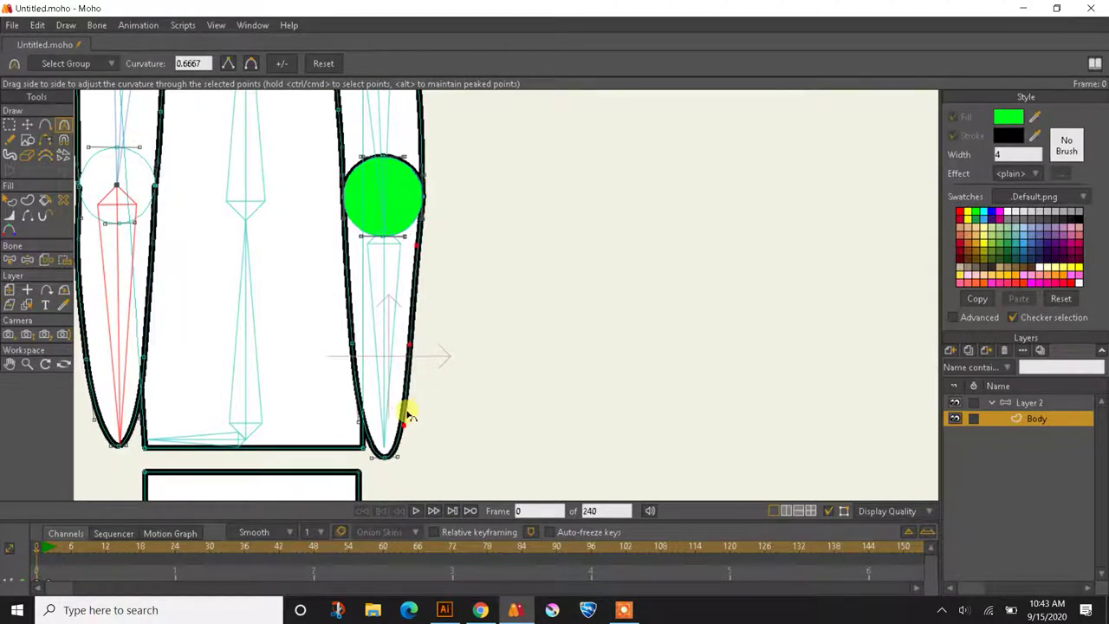
key("t")
left_click_drag(415, 358, 421, 365)
left_click_drag(388, 468, 388, 465)
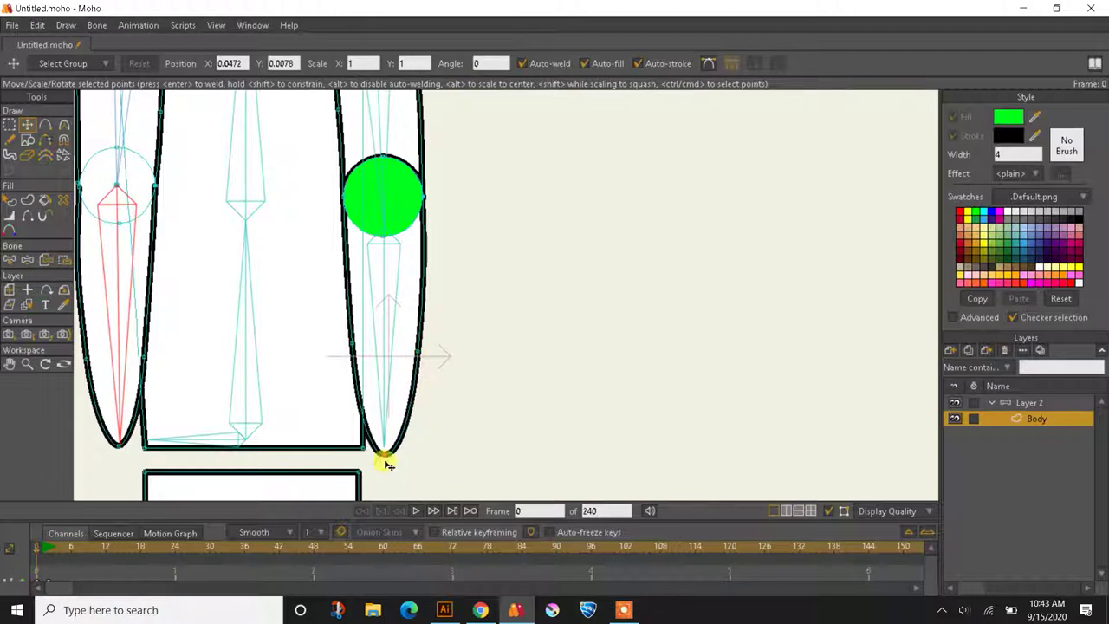
Draw a green circle at the shoulder, about as wide as the upper arm, and turn off its stroke
left_click_drag(586, 368, 570, 515)
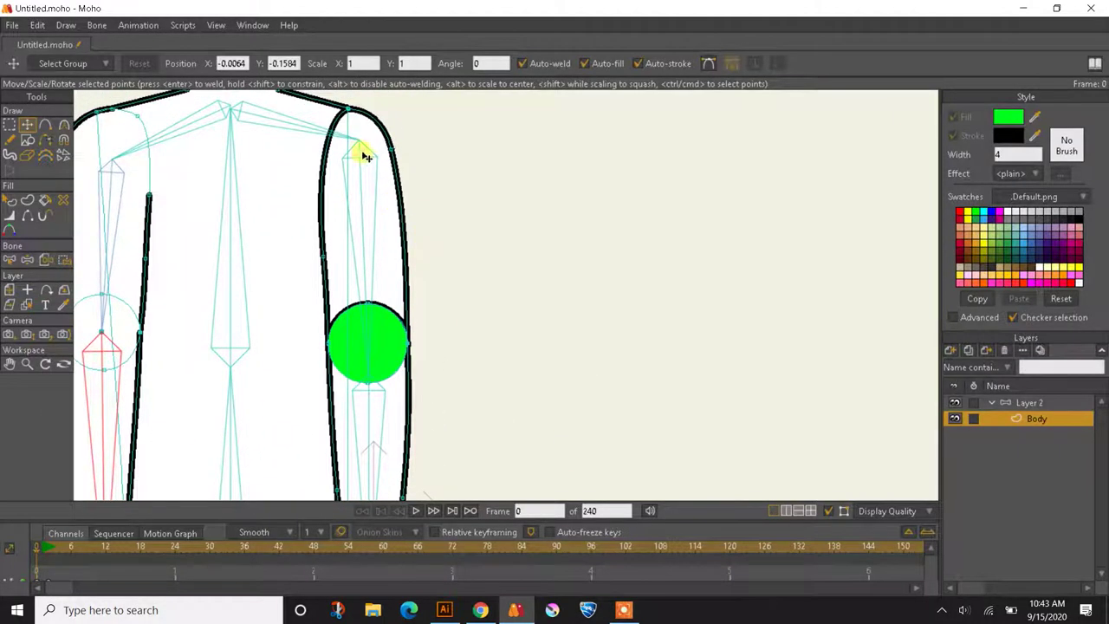
left_click_drag(354, 161, 343, 262)
scroll(338, 234, "up", 3)
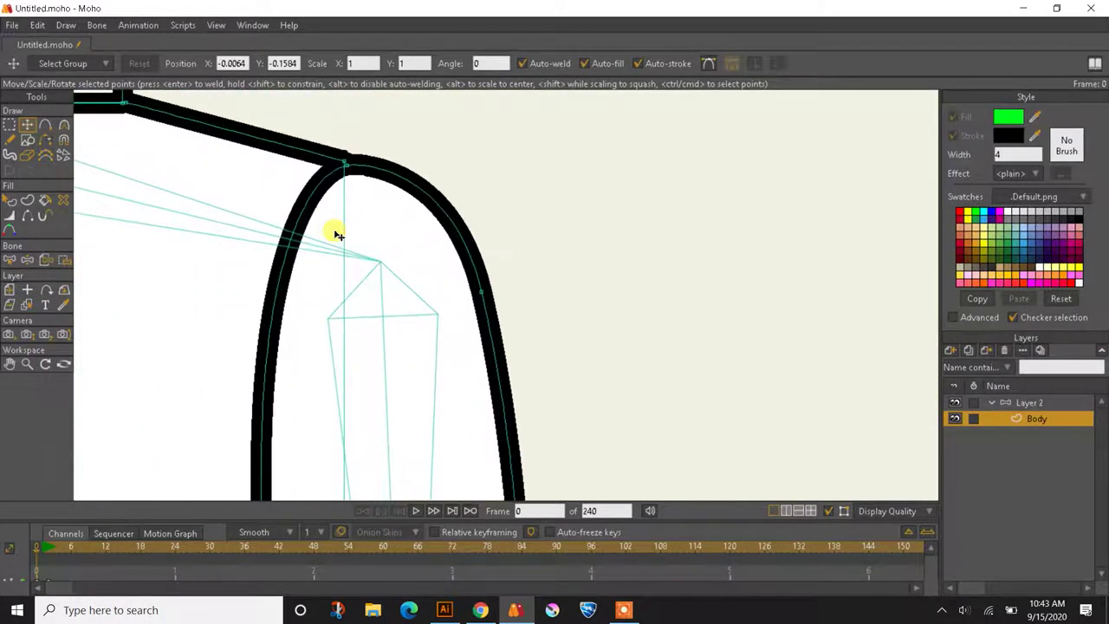
left_click(26, 140)
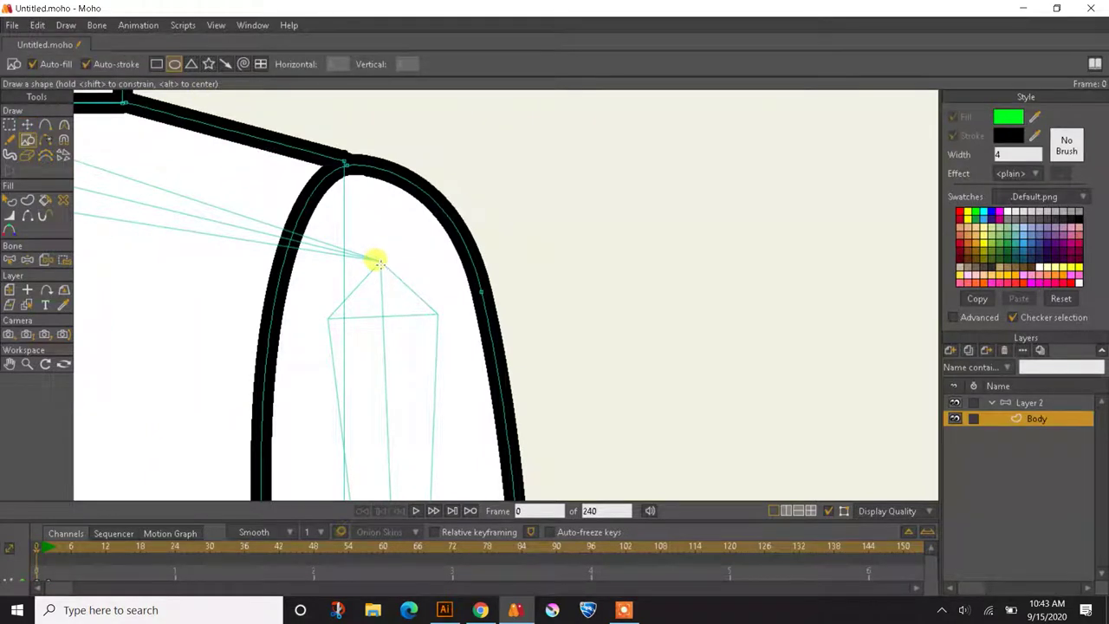
left_click_drag(378, 296, 501, 415)
left_click(10, 200)
left_click(439, 336)
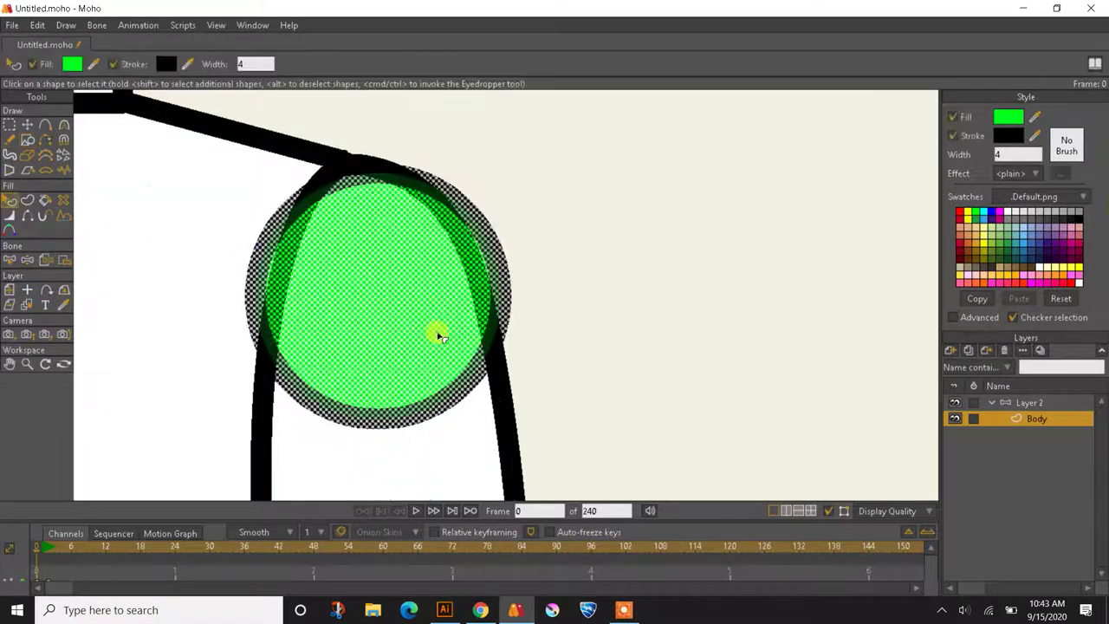
left_click(113, 63)
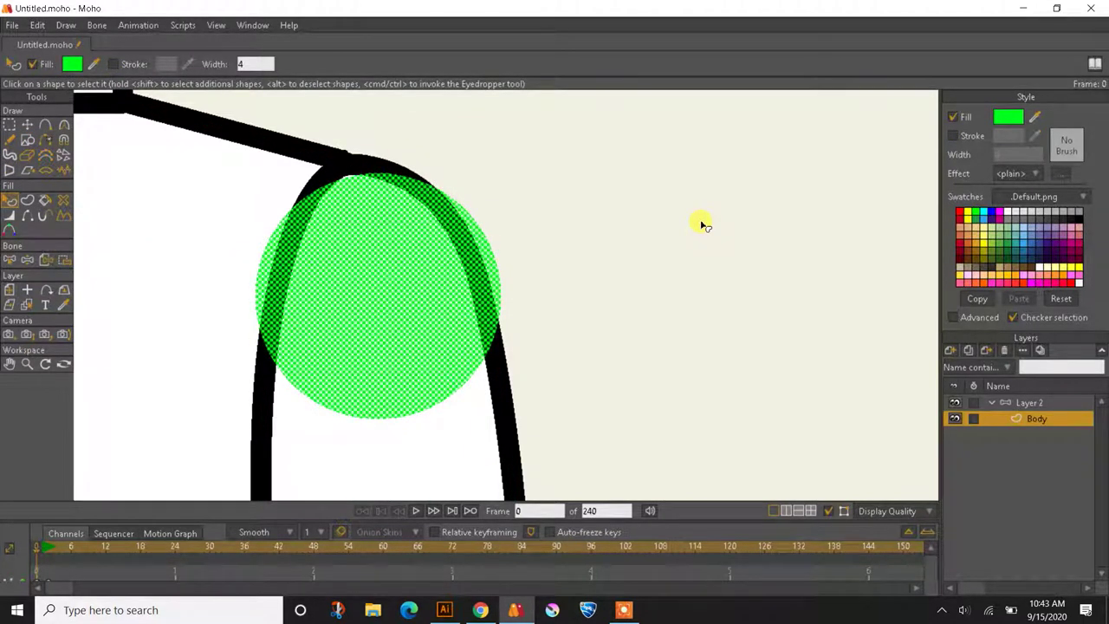
left_click(675, 279)
Move the upper arm's outer point onto the shoulder circle's outer side point, and nudge the arm's top point up slightly
left_click(27, 124)
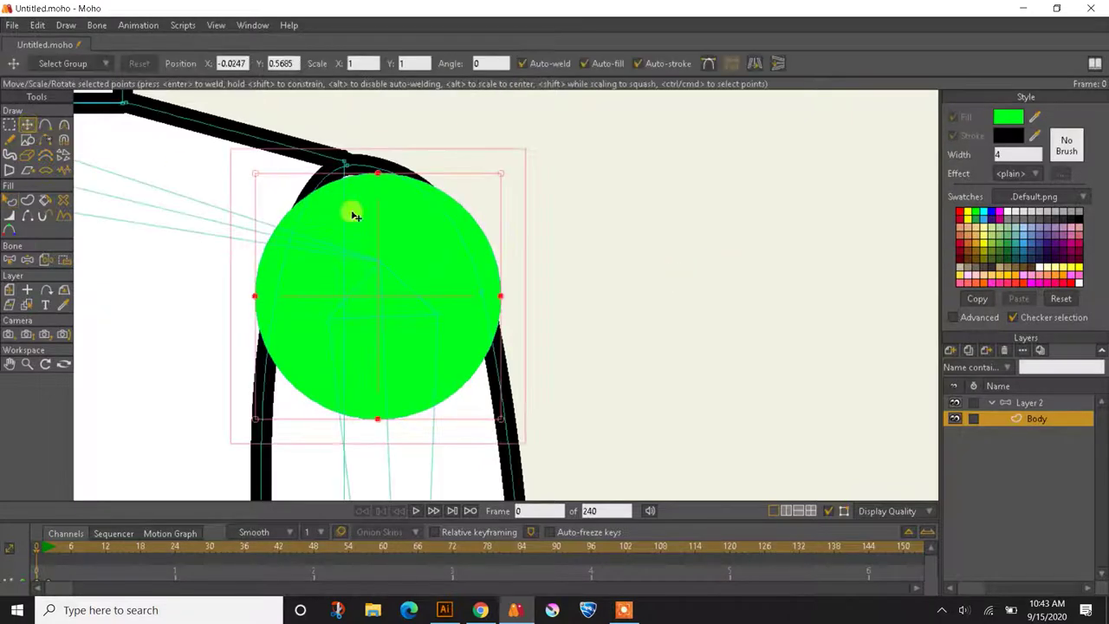
left_click(553, 315)
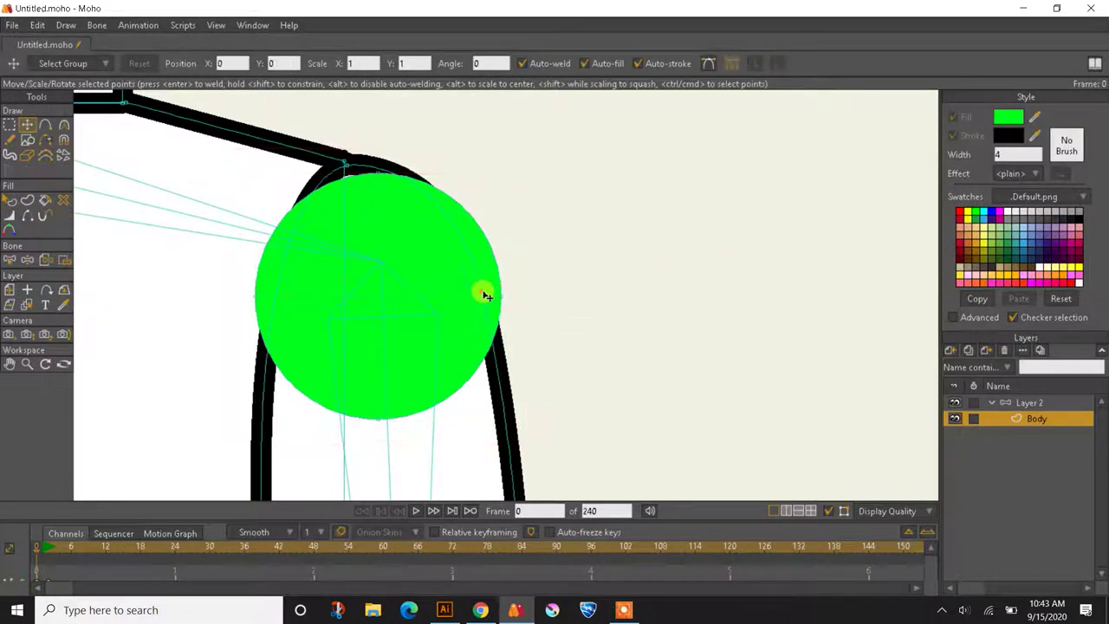
left_click_drag(484, 294, 507, 299)
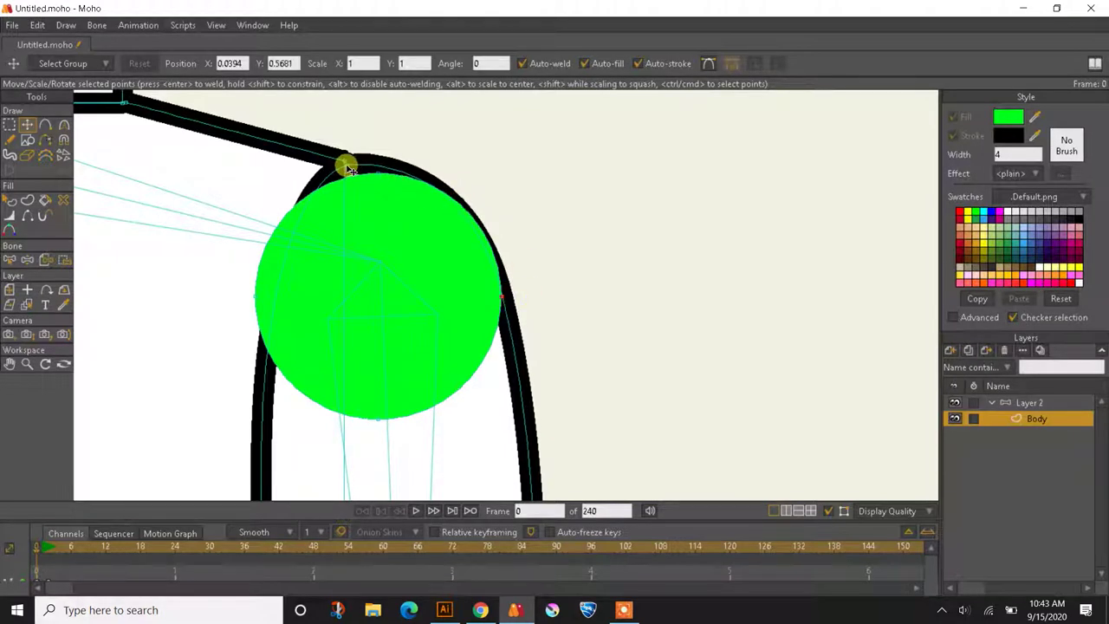
left_click_drag(345, 165, 347, 161)
Rotate the upper handle of the upper arm's outer shoulder point so the outer outline follows the green circle
key("c")
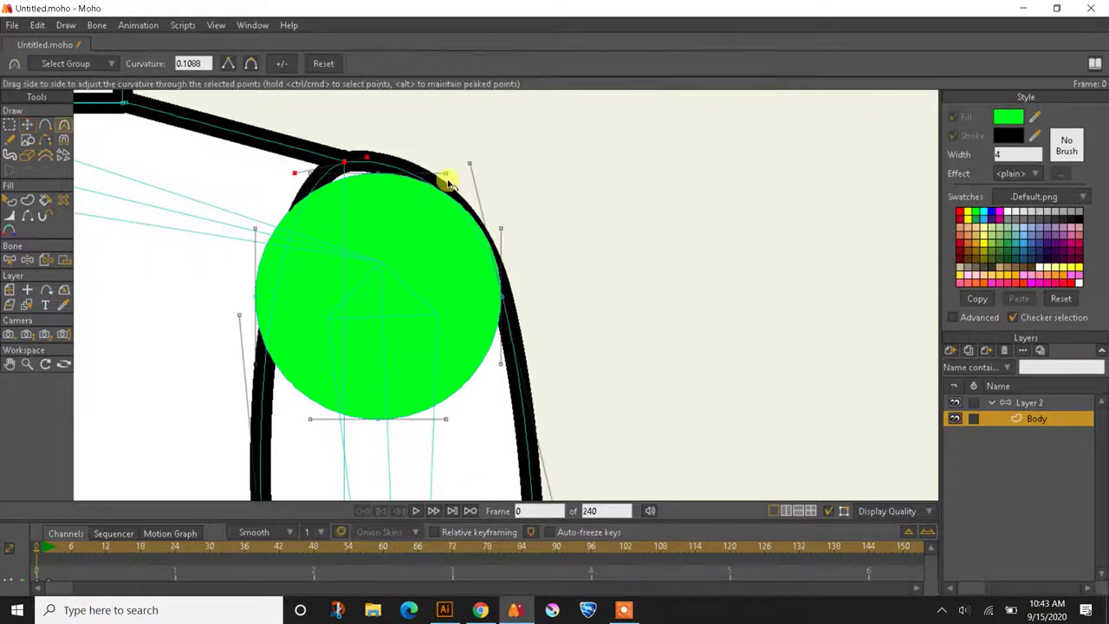
left_click_drag(467, 171, 491, 182)
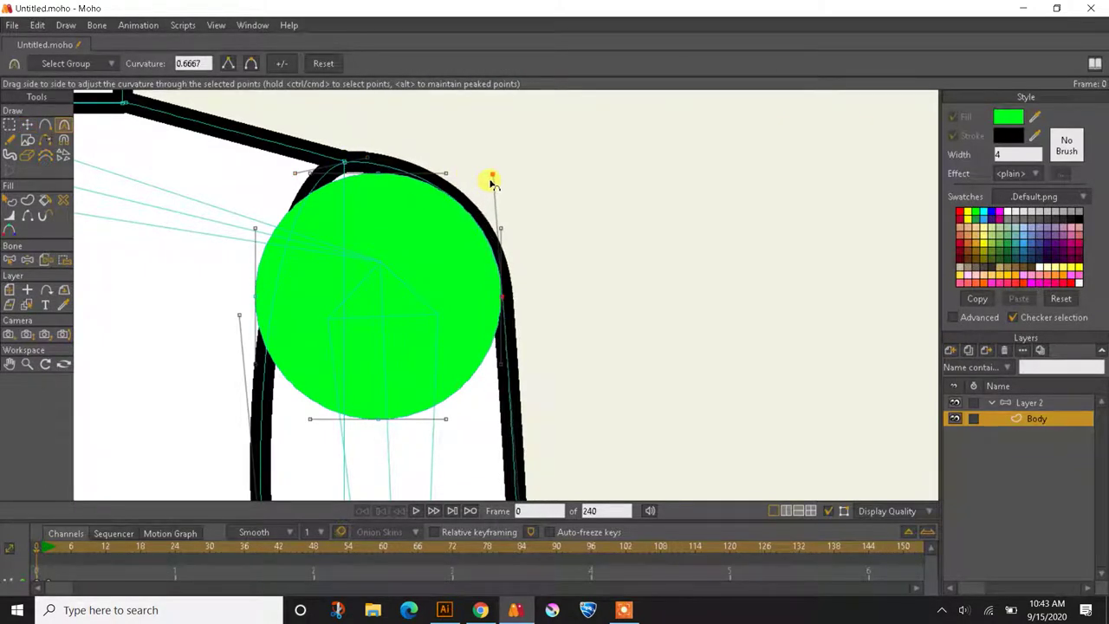
left_click_drag(282, 337, 310, 323)
Move the upper arm's top point onto the body's shoulder corner point and adjust its curve handle to smooth the top outline
scroll(361, 135, "up", 5)
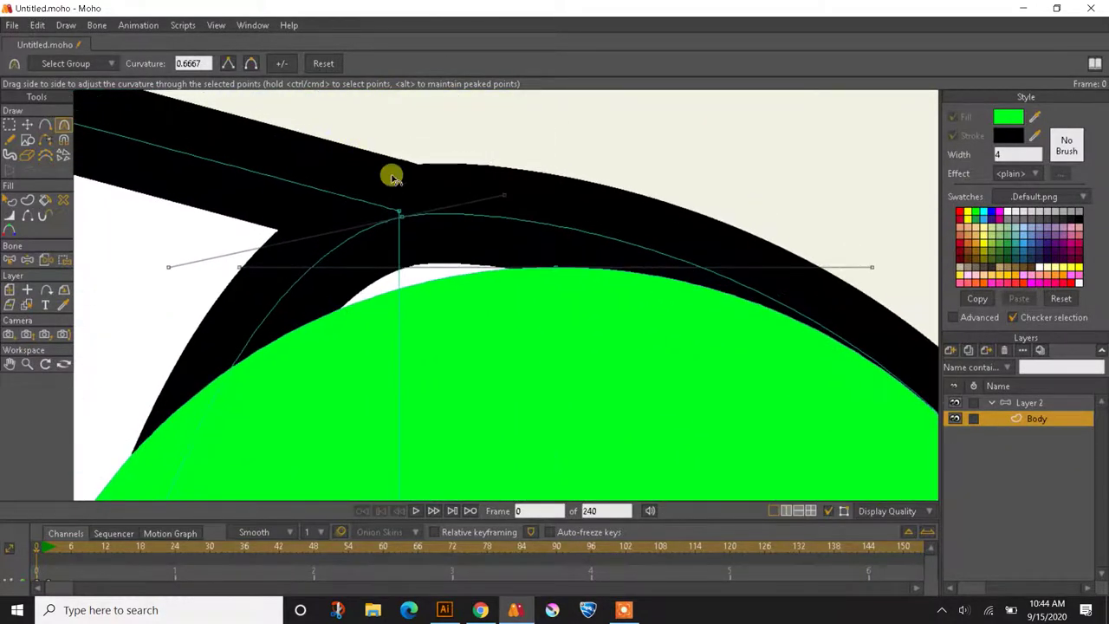
key("t")
mouse_move(403, 221)
left_mouse_down()
mouse_move(389, 218)
mouse_move(404, 228)
mouse_move(405, 216)
mouse_move(426, 325)
mouse_move(400, 215)
left_mouse_up()
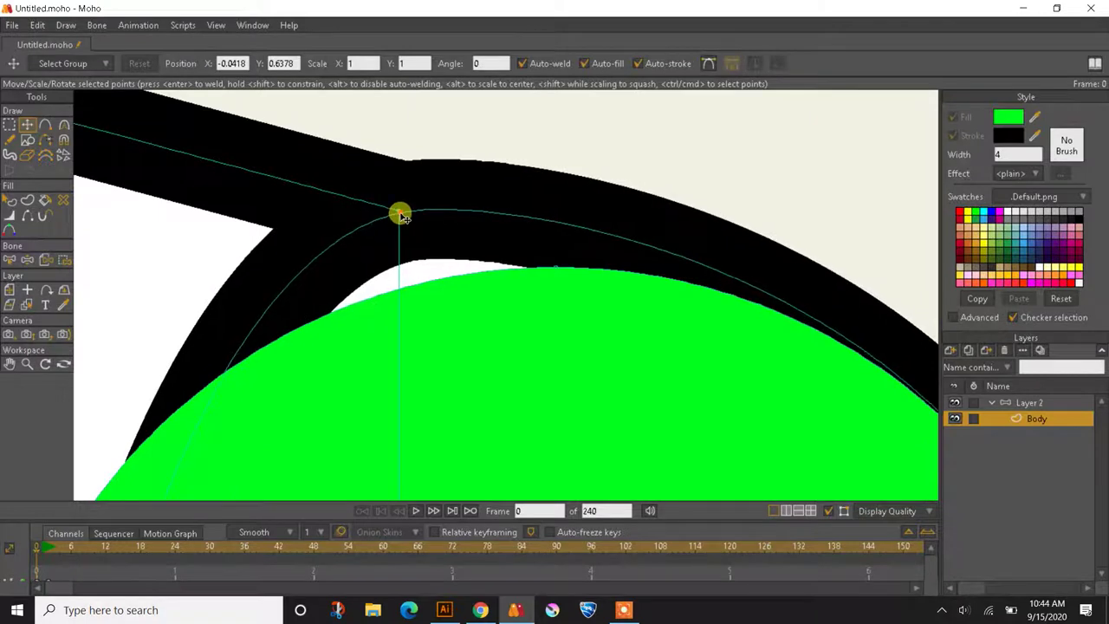
key("c")
left_click_drag(497, 196, 552, 98)
scroll(493, 235, "down", 3)
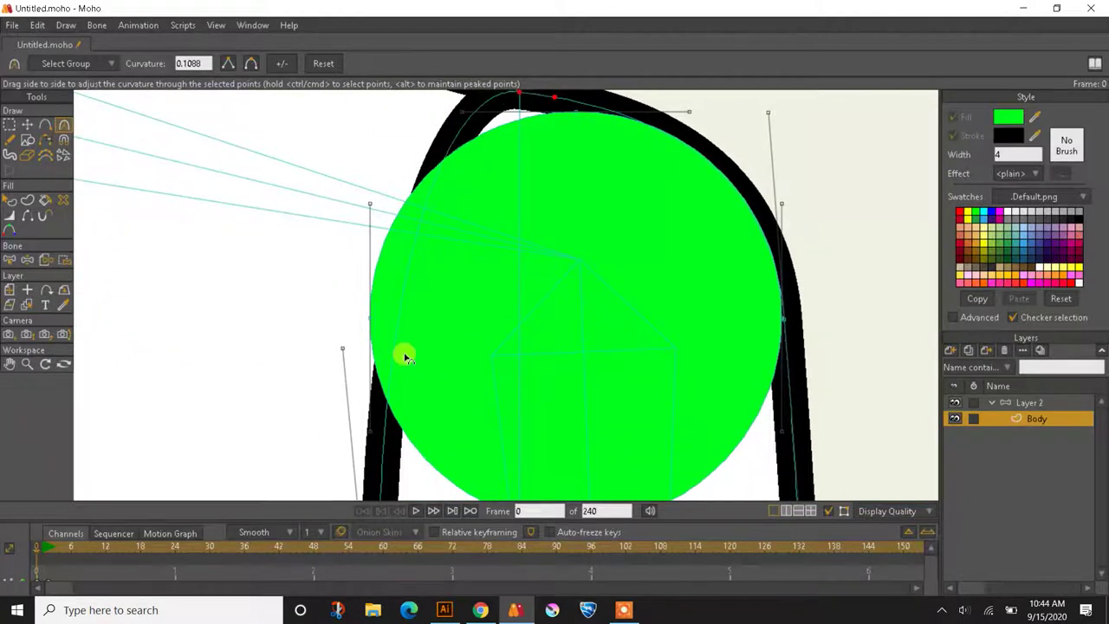
Move the upper arm's inner side point up beside the shoulder circle's inner point and rotate its curve handles to near vertical
scroll(405, 356, "up", 3)
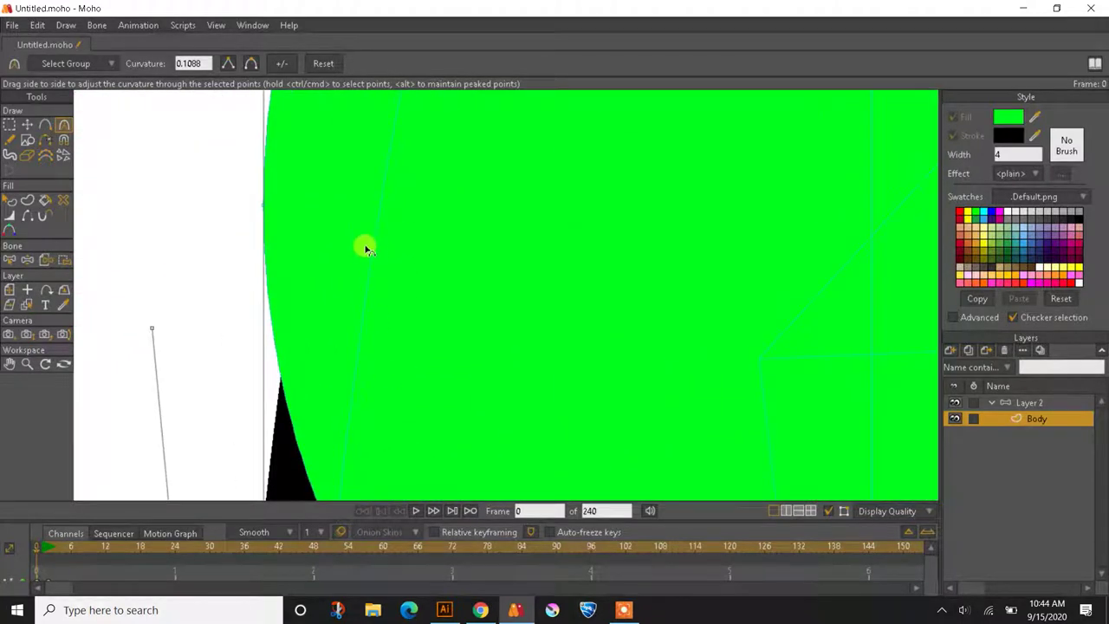
scroll(368, 250, "down", 5)
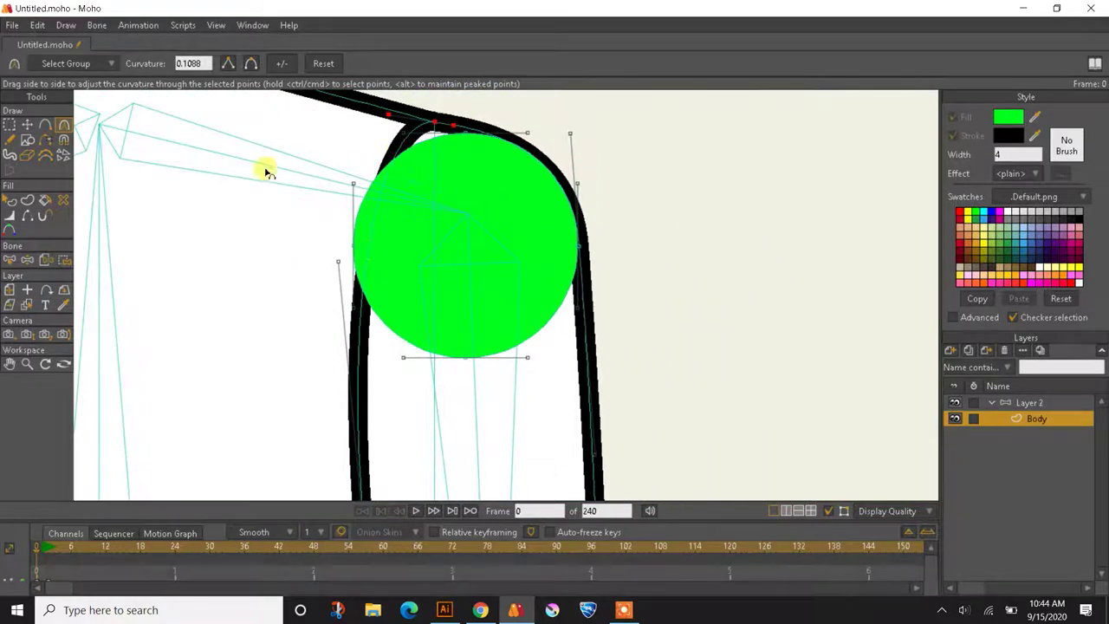
mouse_move(367, 357)
left_mouse_down()
mouse_move(337, 221)
mouse_move(324, 275)
mouse_move(312, 81)
mouse_move(305, 275)
left_mouse_up()
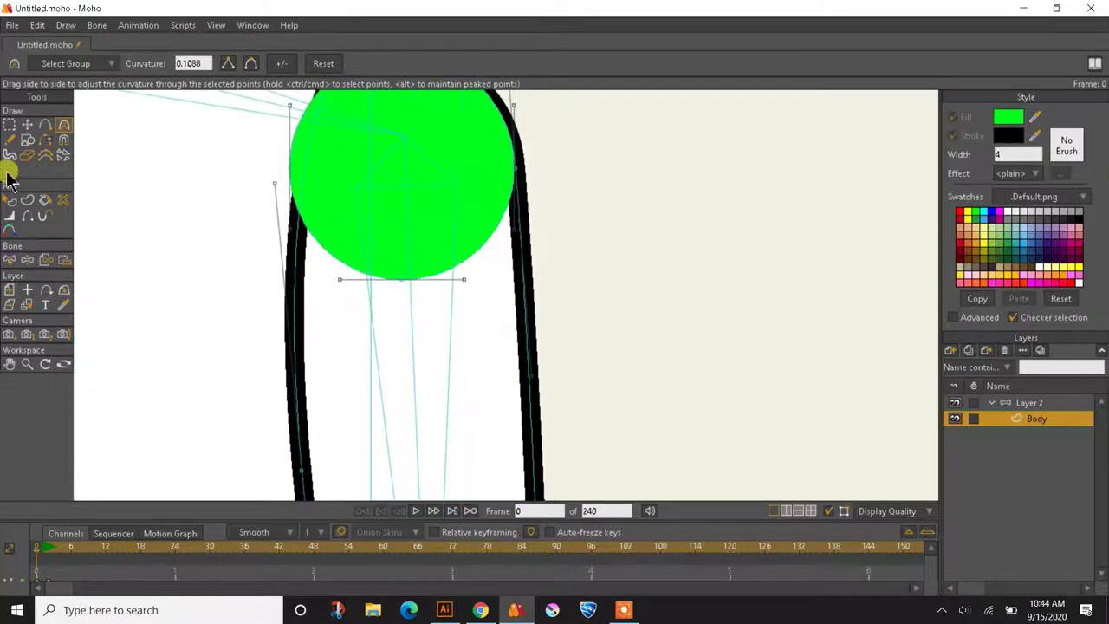
left_click(27, 124)
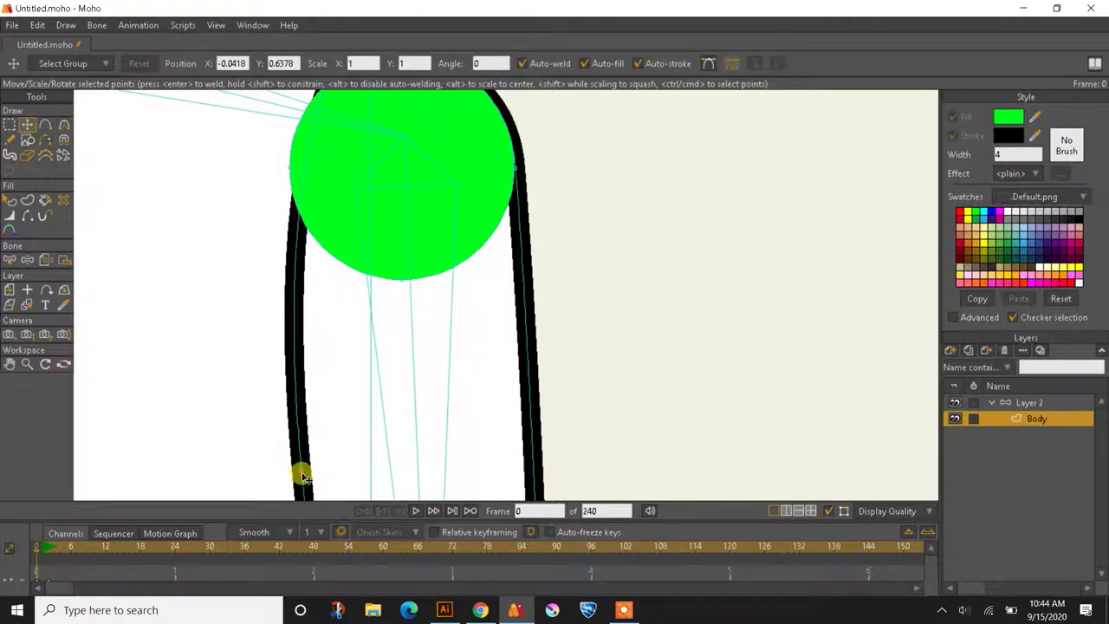
mouse_move(304, 476)
left_mouse_down()
mouse_move(322, 247)
mouse_move(292, 168)
mouse_move(286, 268)
left_mouse_up()
key("c")
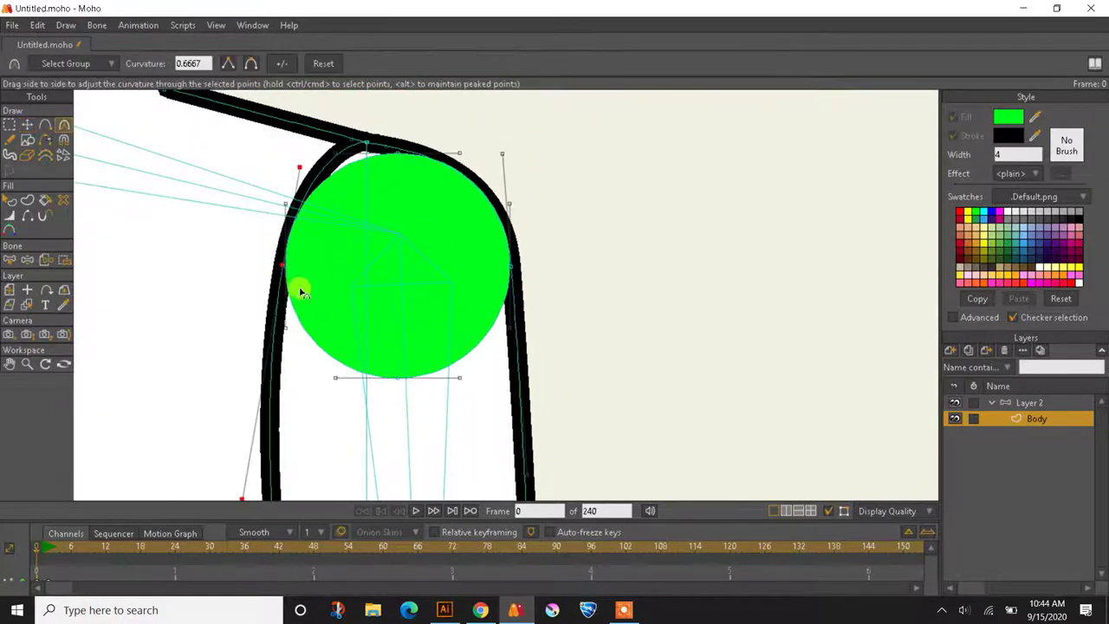
scroll(297, 286, "down", 3)
left_click_drag(273, 394, 292, 390)
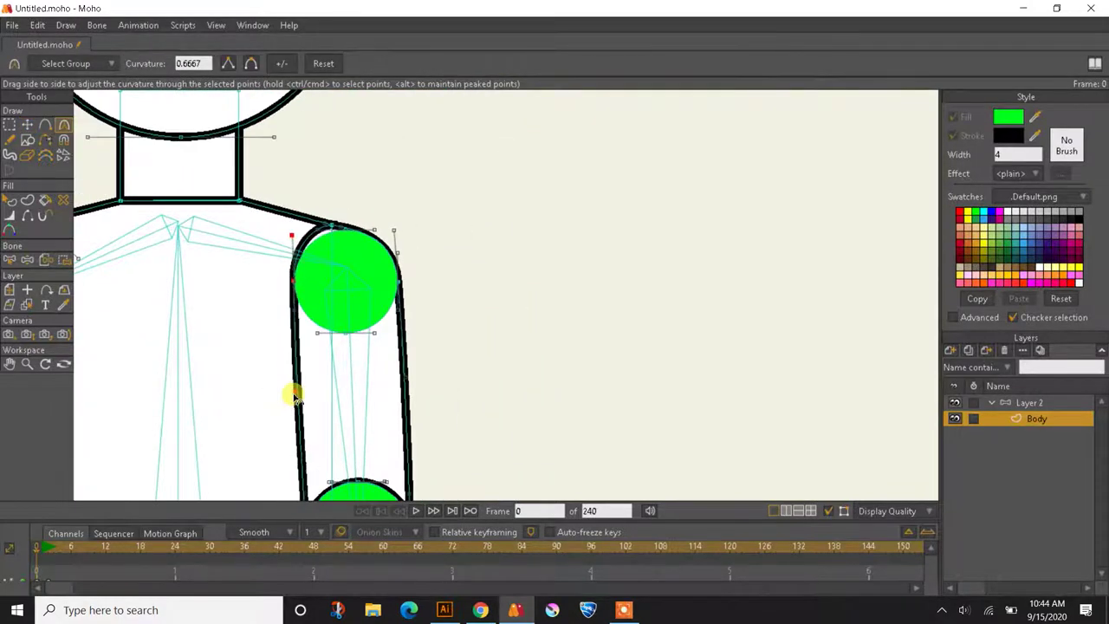
Nudge the upper arm's inner side point outward onto the shoulder circle's inner edge
scroll(315, 211, "up", 5)
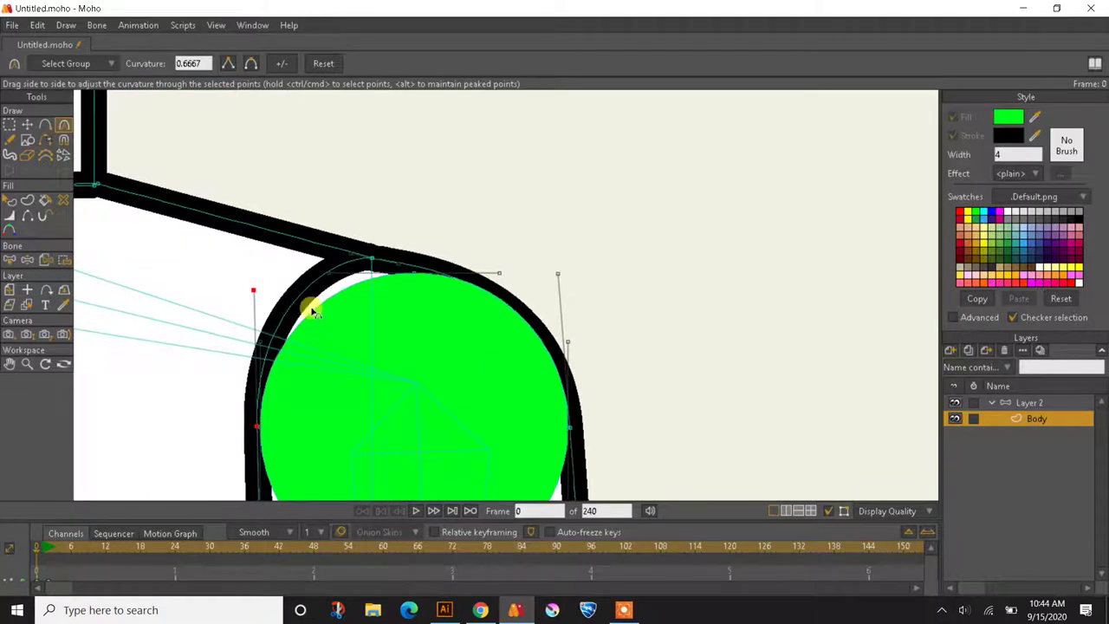
left_click_drag(314, 310, 332, 228)
key("t")
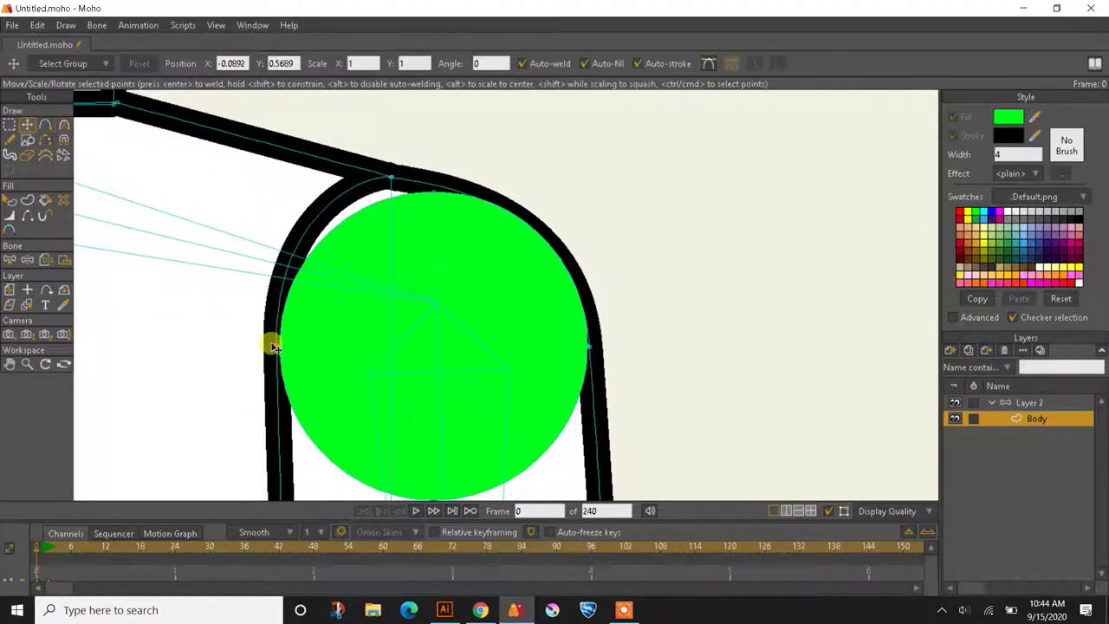
left_click_drag(272, 346, 276, 346)
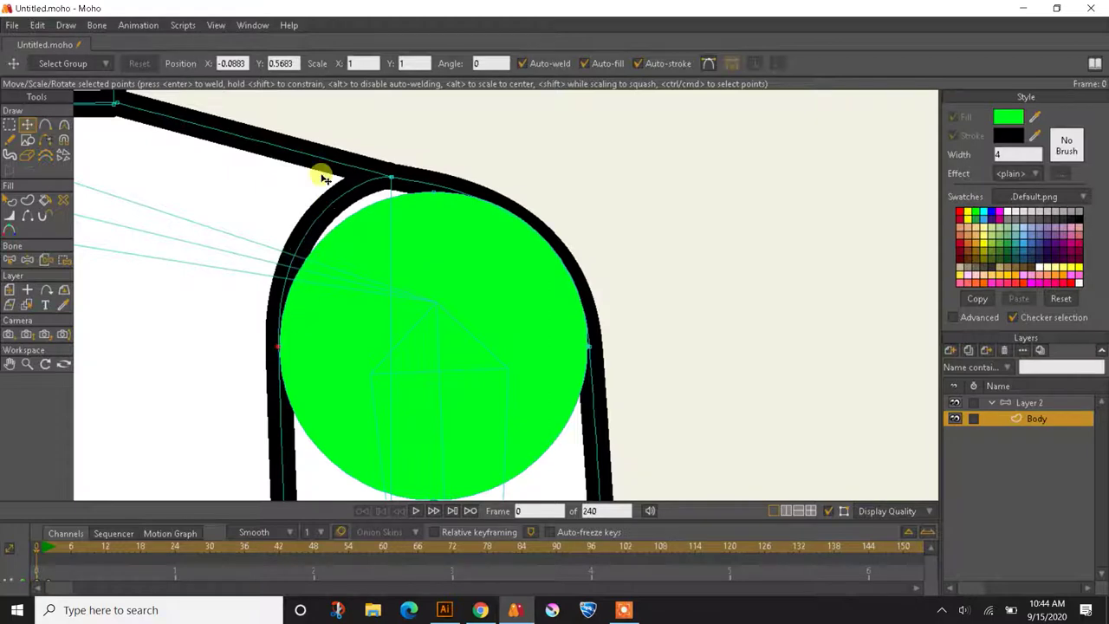
scroll(321, 174, "up", 2)
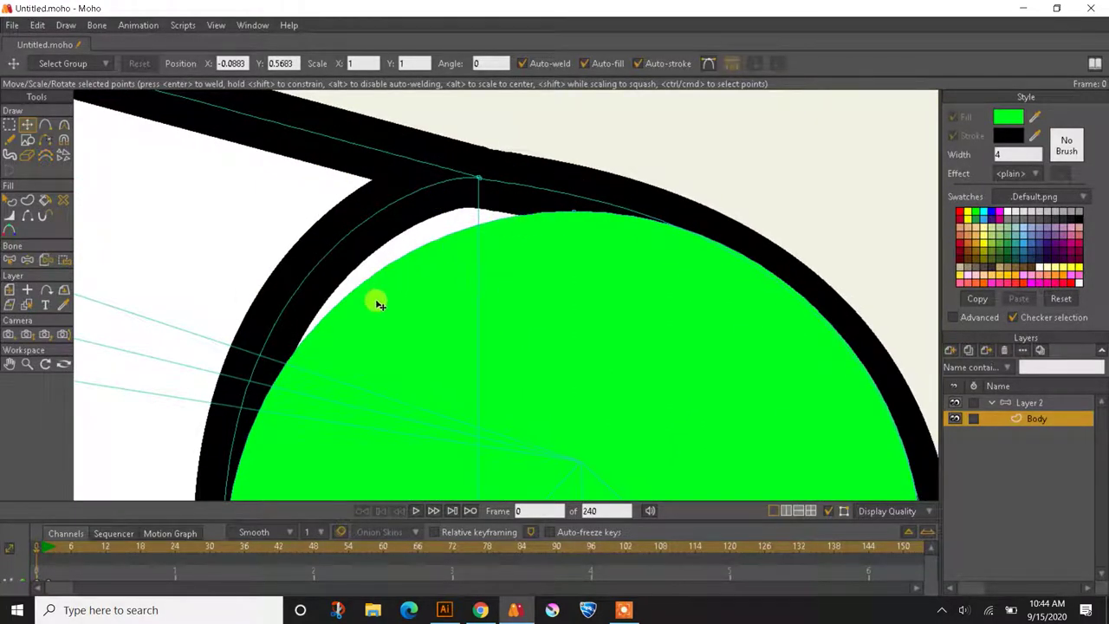
scroll(533, 256, "down", 2)
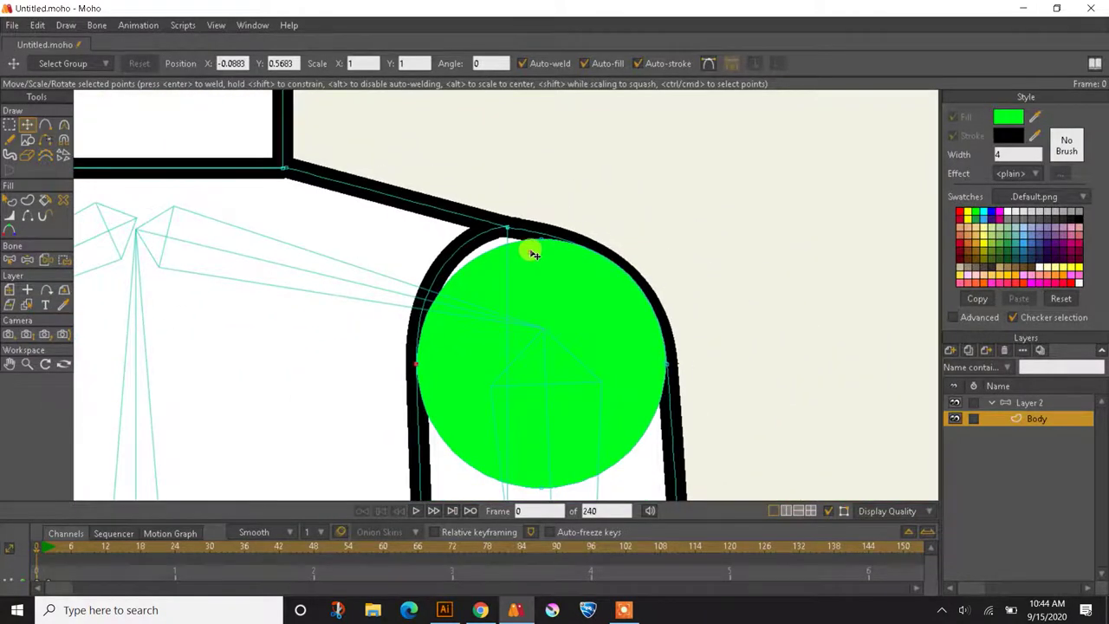
left_click_drag(533, 253, 503, 153)
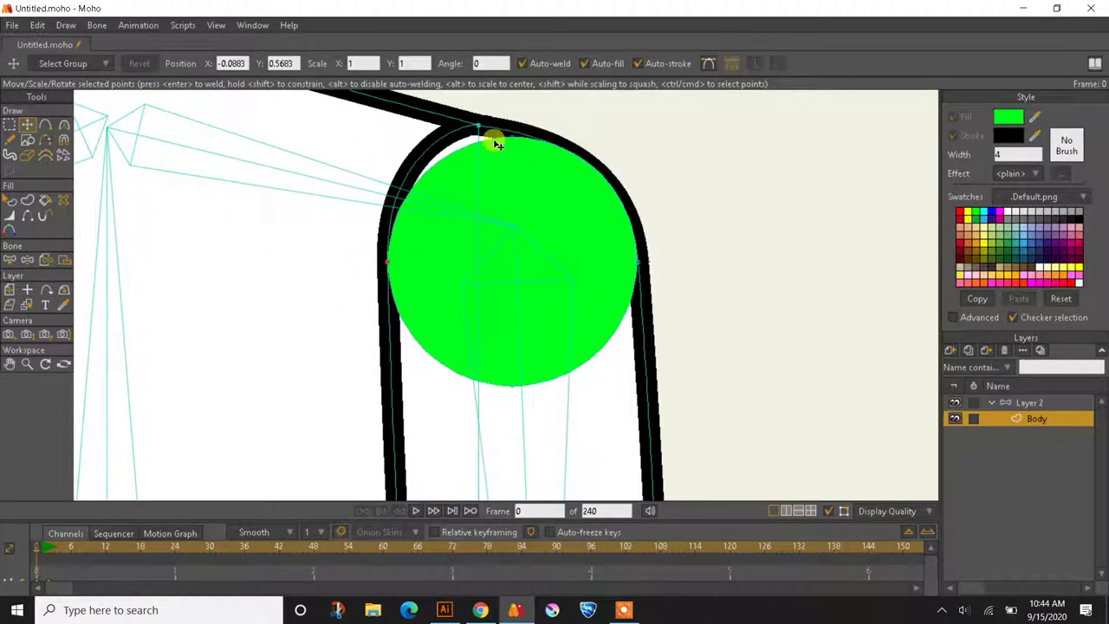
scroll(479, 180, "up", 1)
scroll(479, 180, "down", 4)
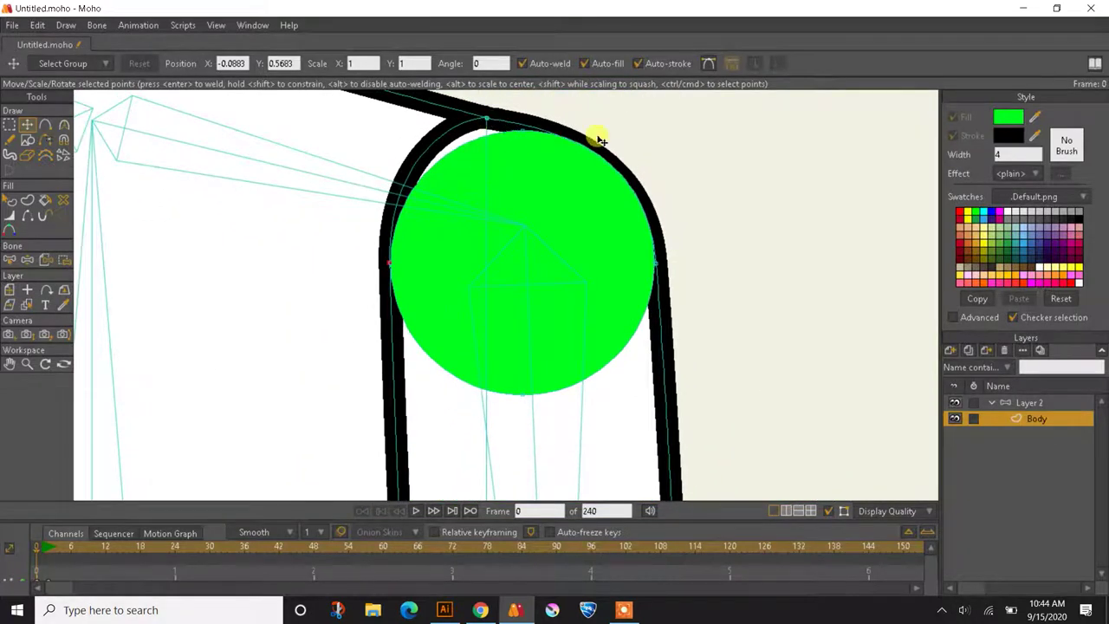
scroll(526, 200, "down", 4)
Select all points of the green shoulder circle, scale it down to a tiny dot at its centre, and deselect it
scroll(526, 199, "up", 6)
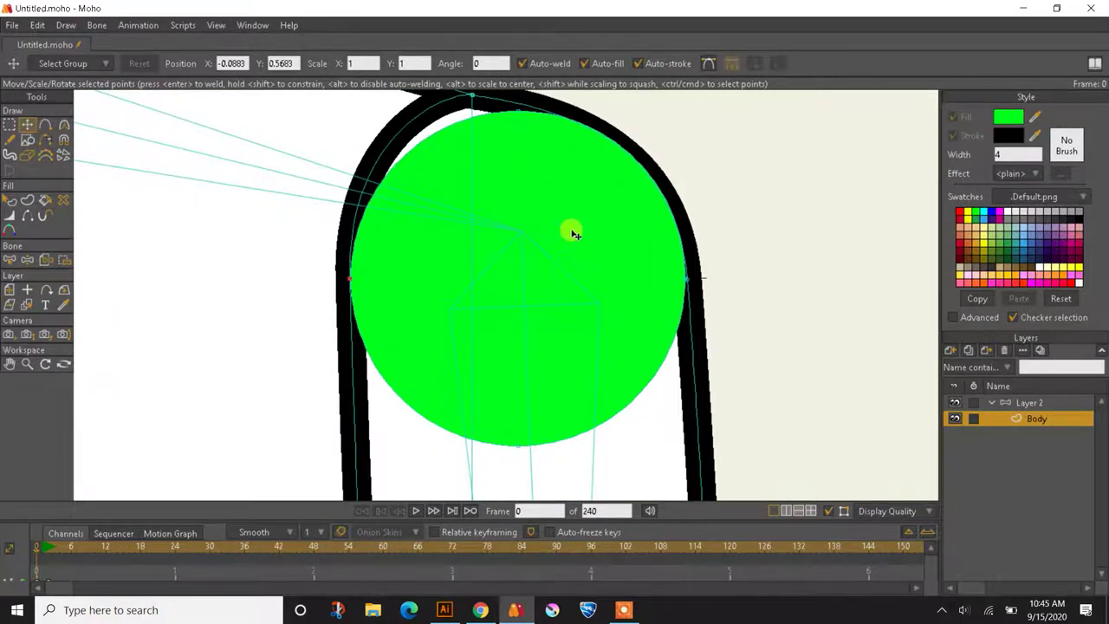
key("ctrl+a")
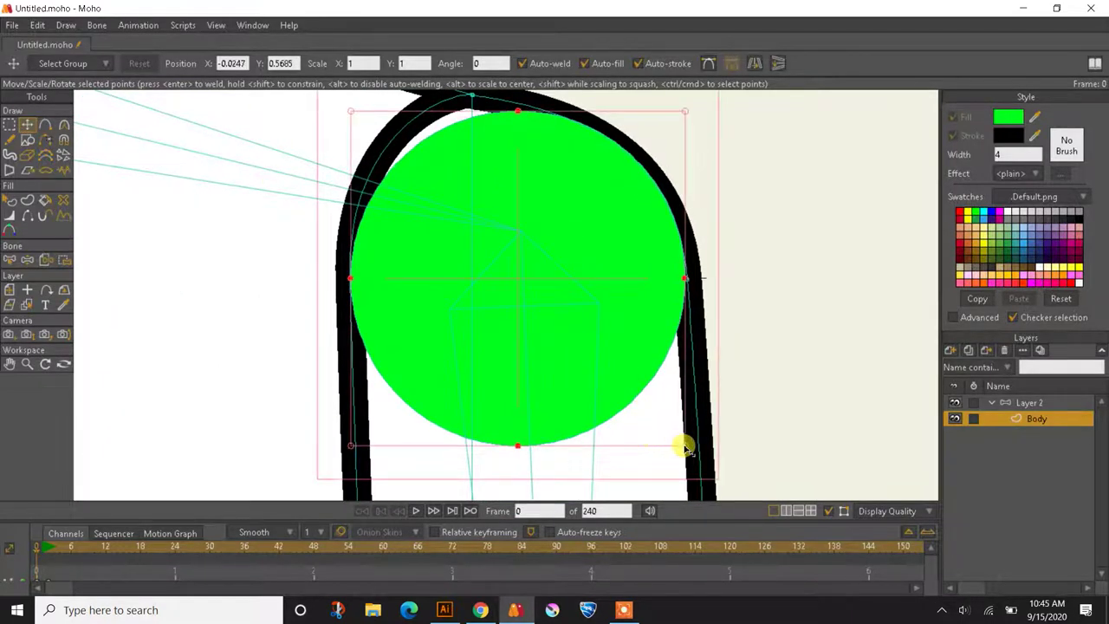
left_click_drag(678, 447, 536, 292)
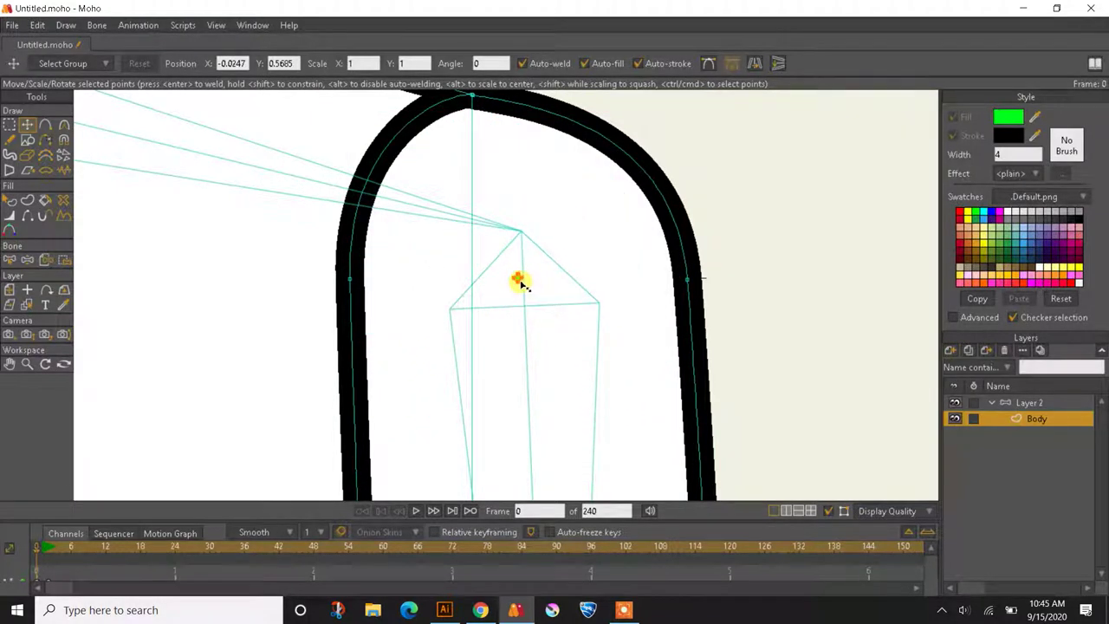
left_click_drag(520, 282, 518, 279)
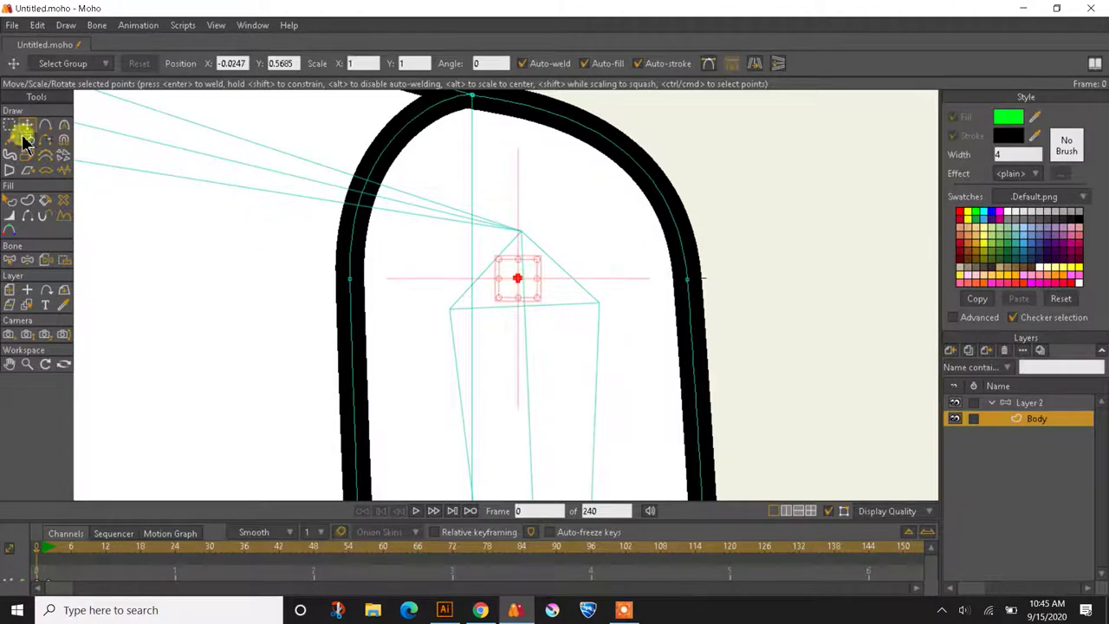
left_click(777, 273)
Scale the green elbow circle down to a tiny dot at its centre and deselect it
scroll(567, 285, "down", 3)
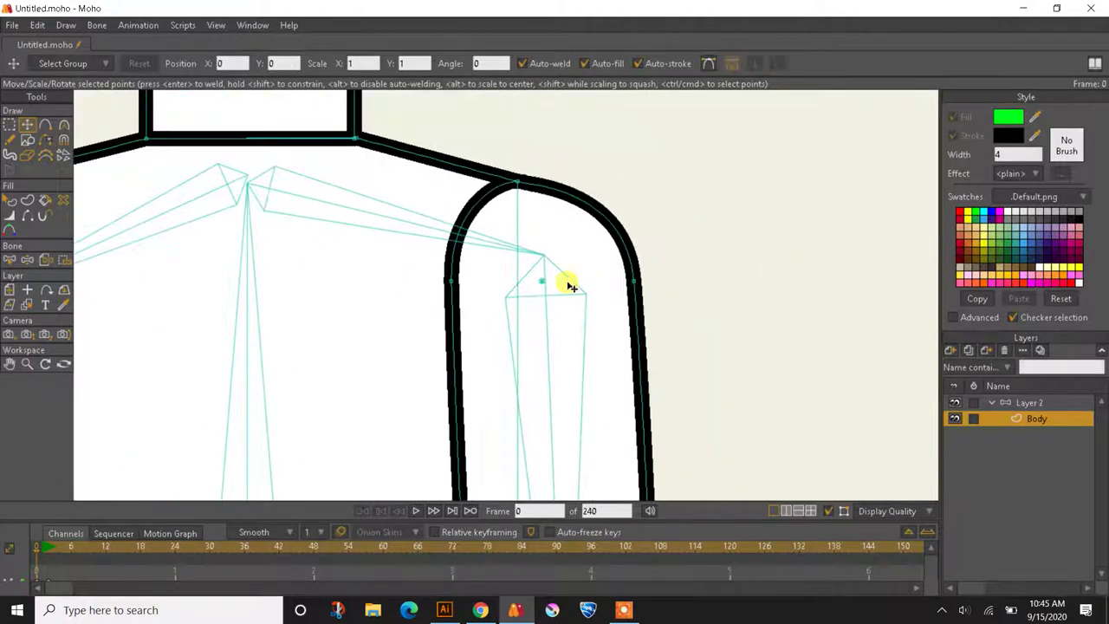
left_click_drag(568, 286, 481, 17)
left_click_drag(511, 268, 480, 128)
left_click(451, 317)
left_click_drag(535, 400, 453, 323)
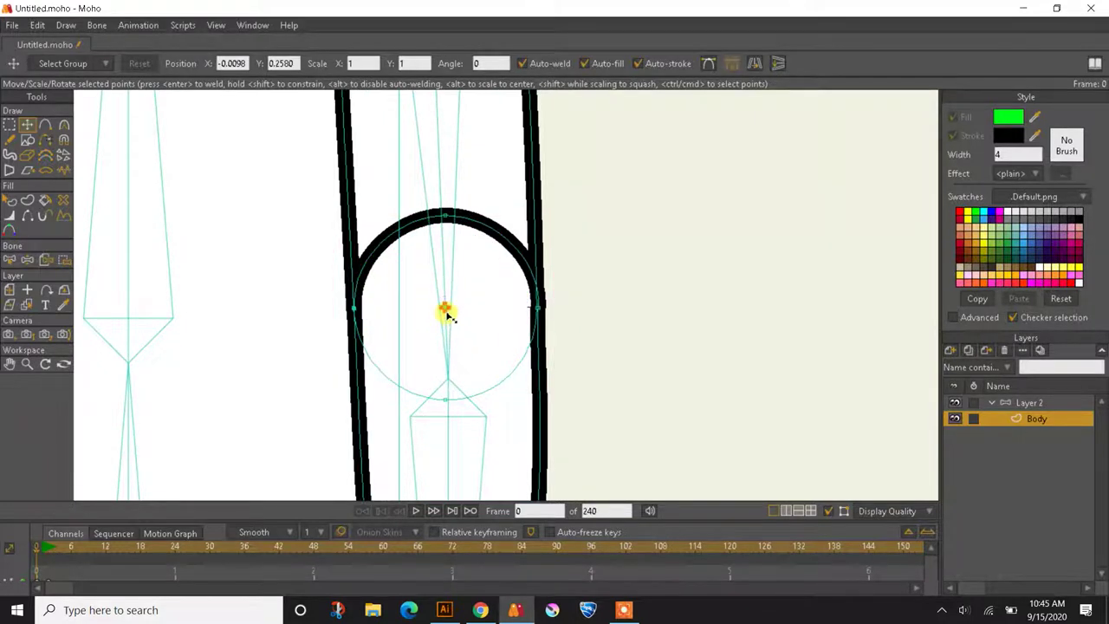
left_click(615, 349)
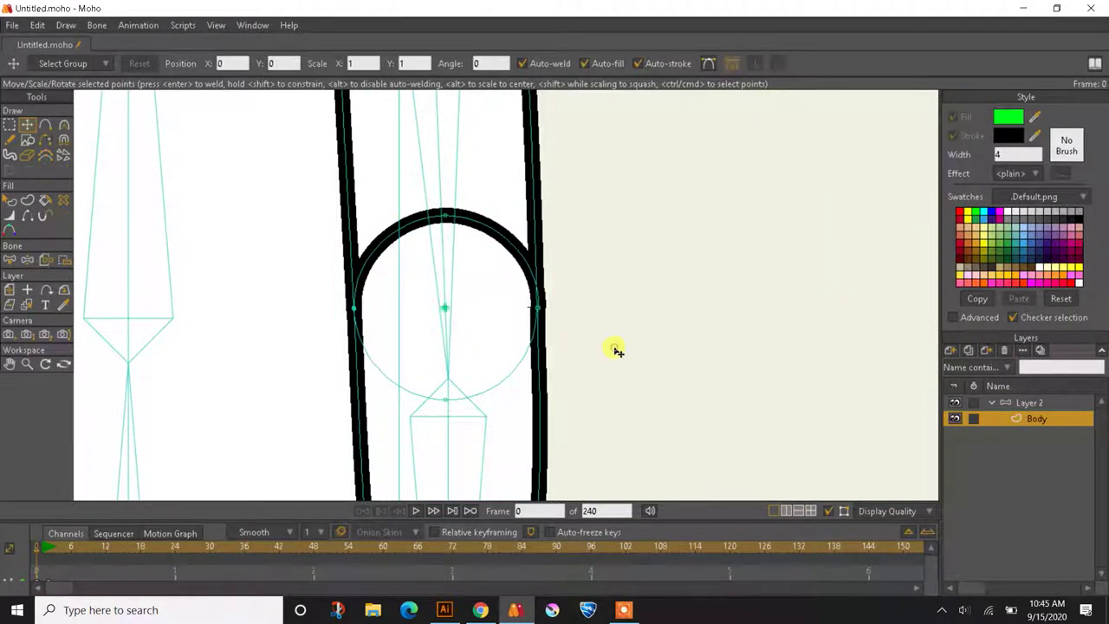
On the bone layer Layer 2, move the tip of the shoulder bone down onto the green shoulder dot
left_click(1022, 402)
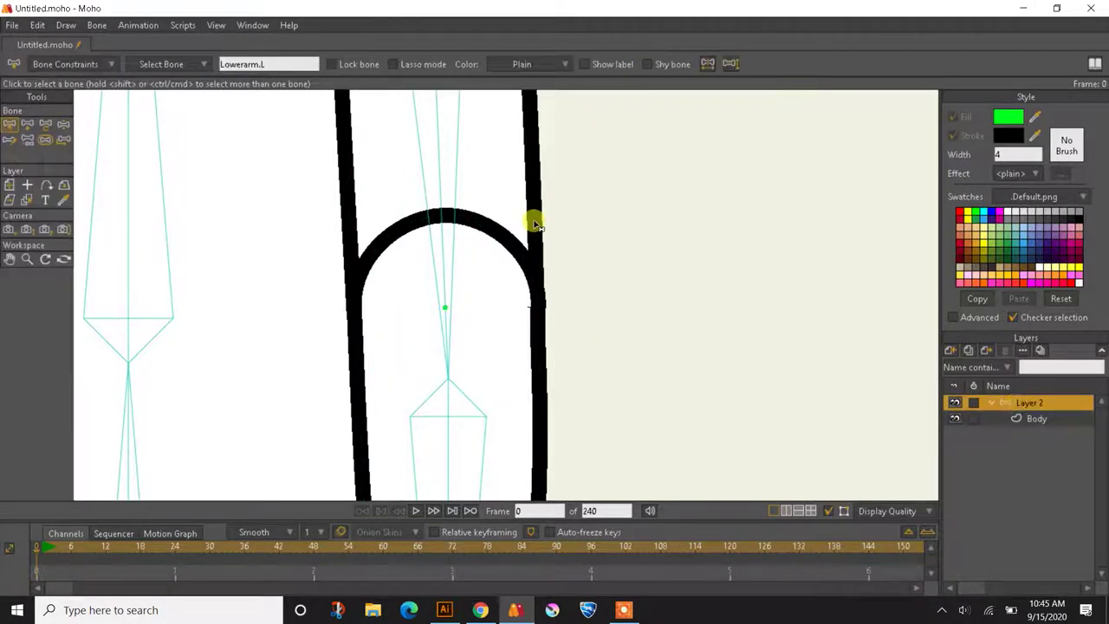
left_click_drag(532, 218, 544, 490)
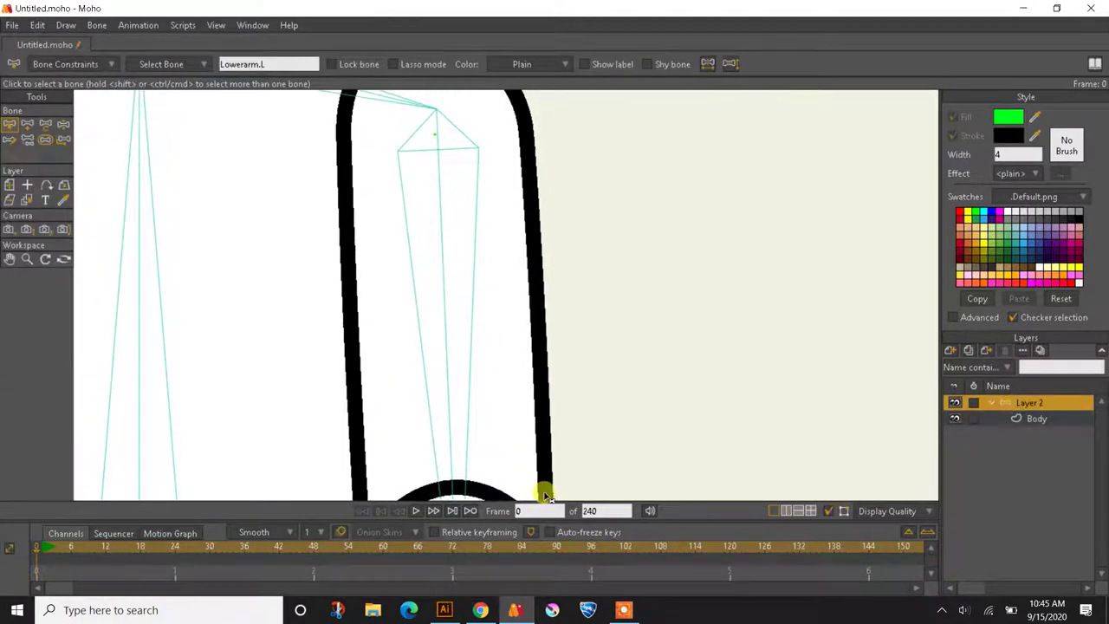
left_click(48, 124)
left_click_drag(515, 214, 507, 317)
scroll(432, 209, "up", 3)
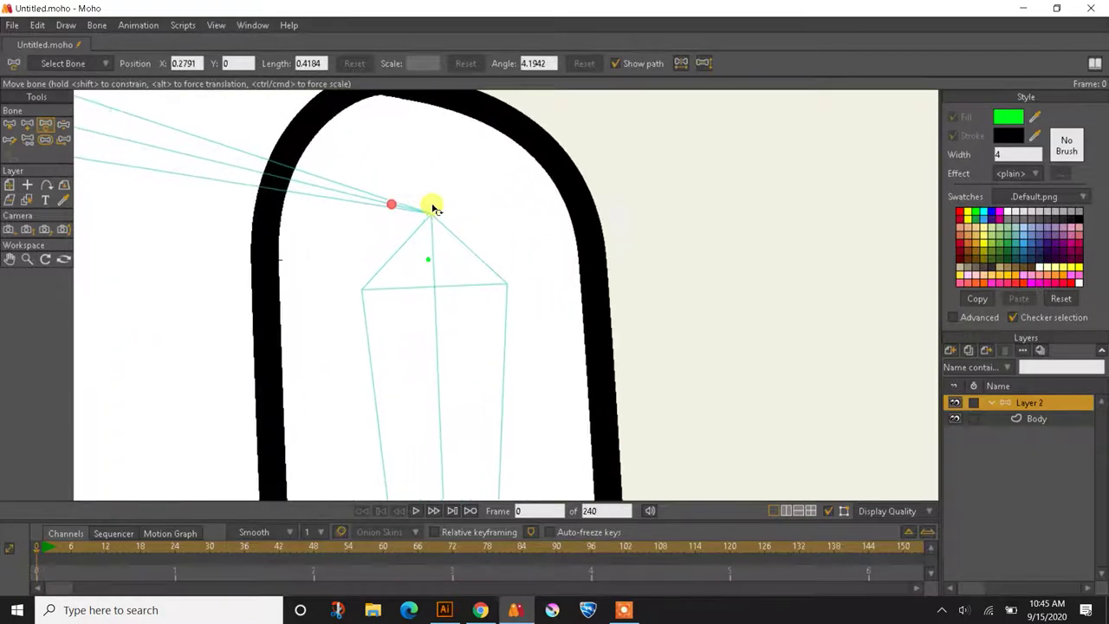
left_click_drag(392, 207, 389, 257)
Select the upper arm bone and move its tip onto the green elbow dot
left_click(414, 336)
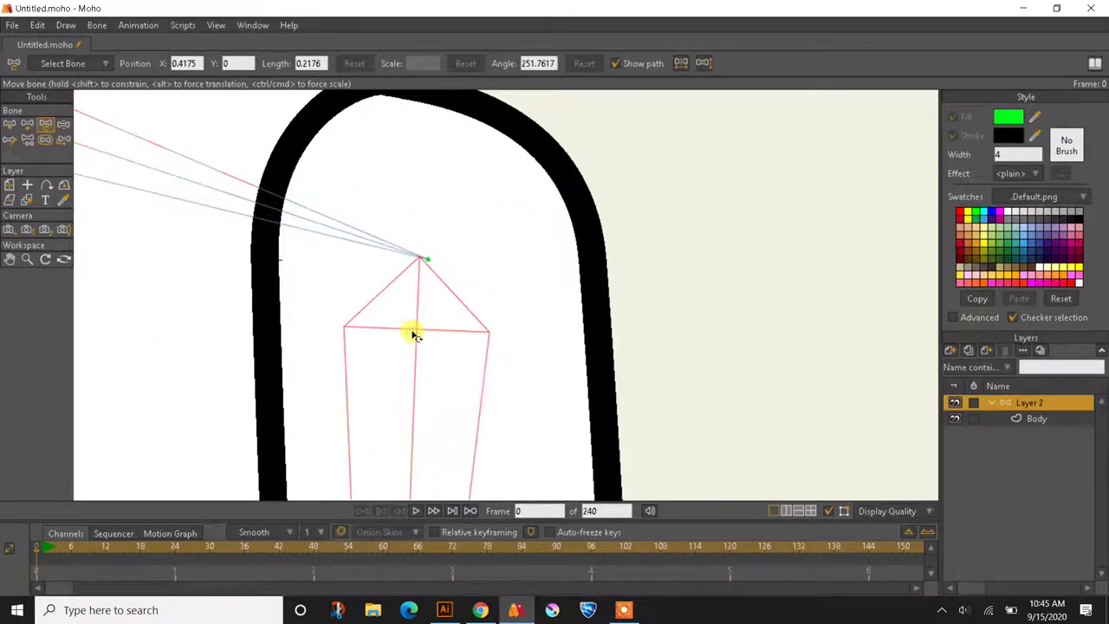
left_click_drag(418, 334, 508, 9)
scroll(535, 252, "down", 3)
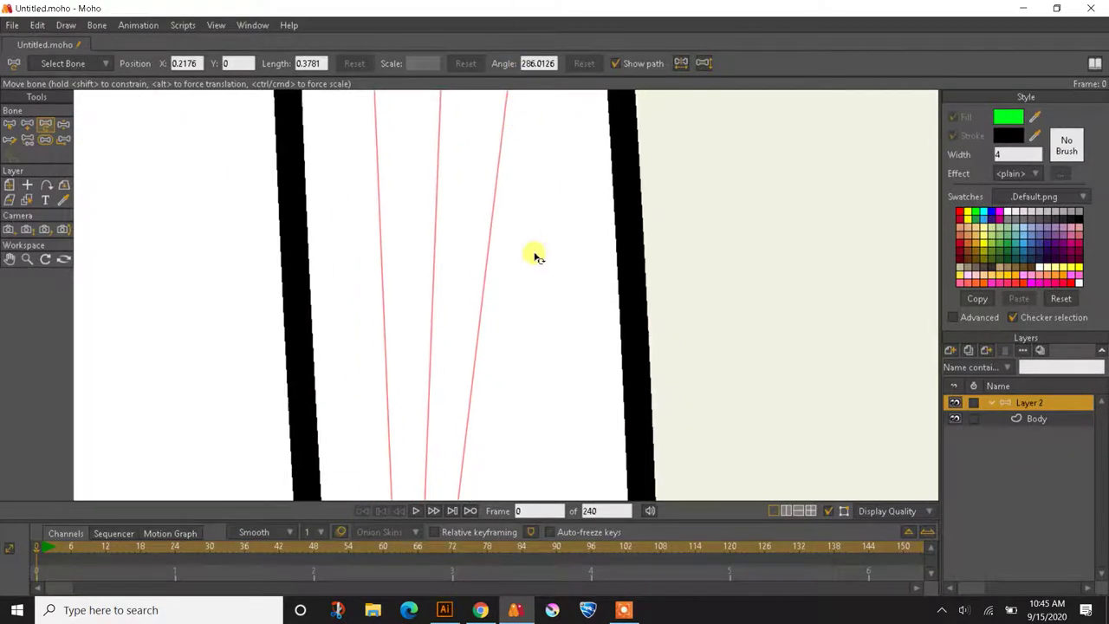
left_click_drag(500, 348, 471, 153)
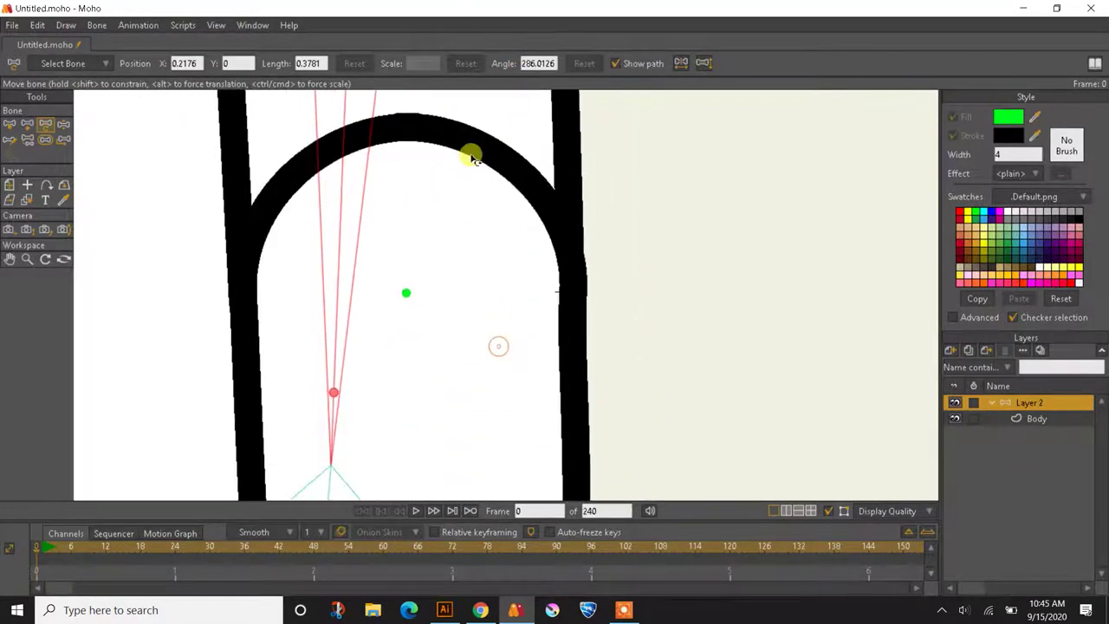
left_click_drag(335, 397, 408, 223)
Move the base of the forearm bone up to the green elbow dot, joining it to the upper arm bone's tip
left_click_drag(441, 446, 429, 279)
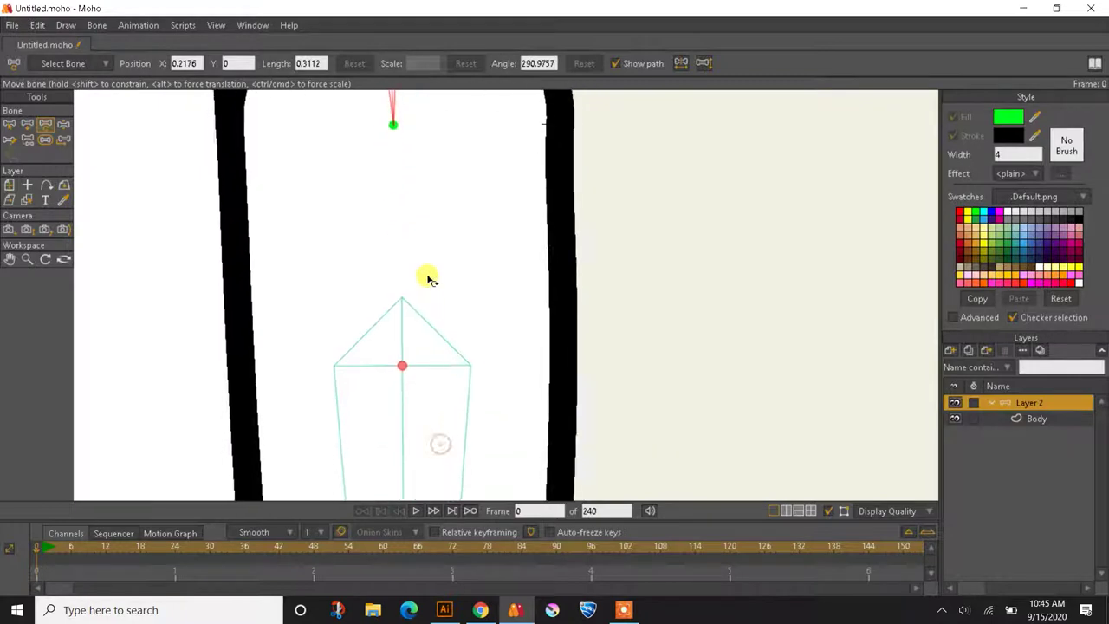
left_click_drag(401, 365, 446, 134)
scroll(449, 244, "down", 5)
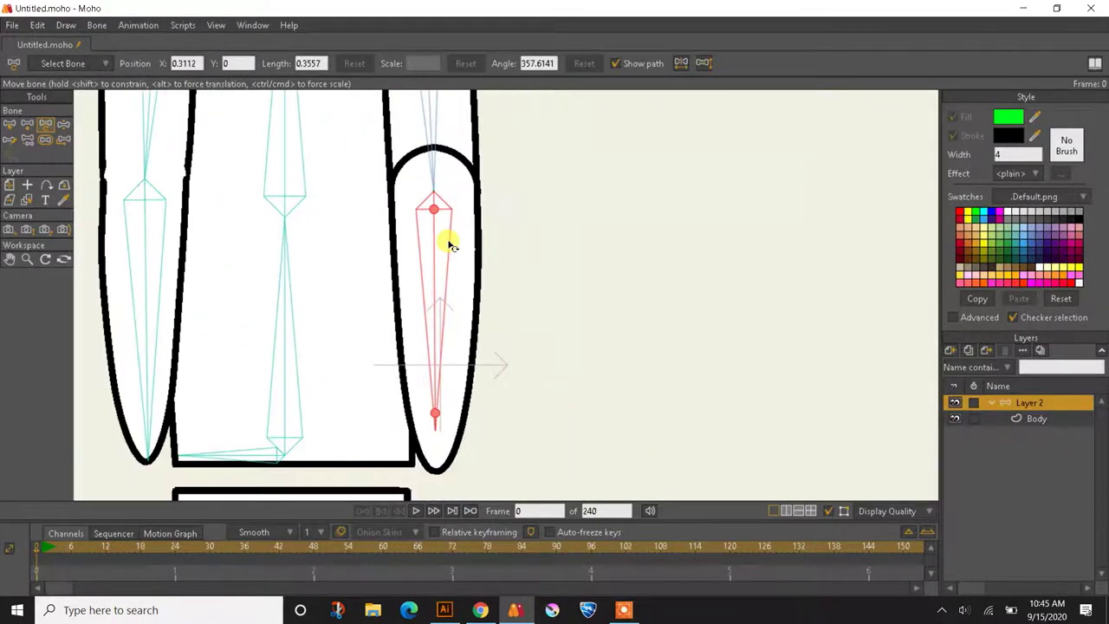
On the Body layer, bind the top point of the right-hand shoulder to the shoulder bone
left_click(1040, 418)
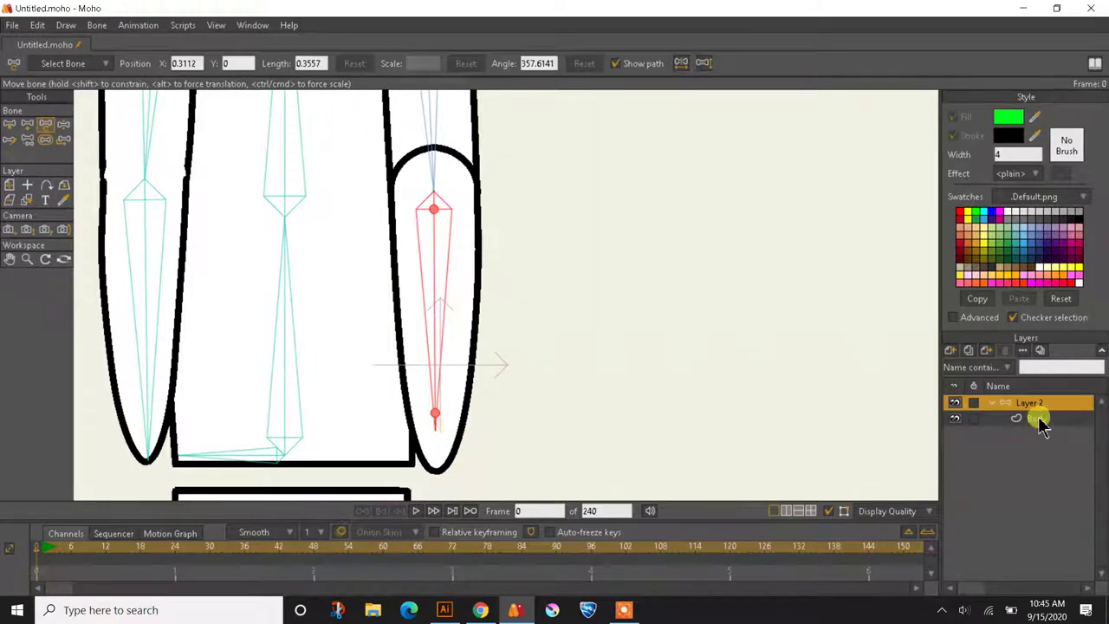
mouse_move(601, 270)
left_mouse_down()
mouse_move(589, 364)
mouse_move(604, 517)
left_mouse_up()
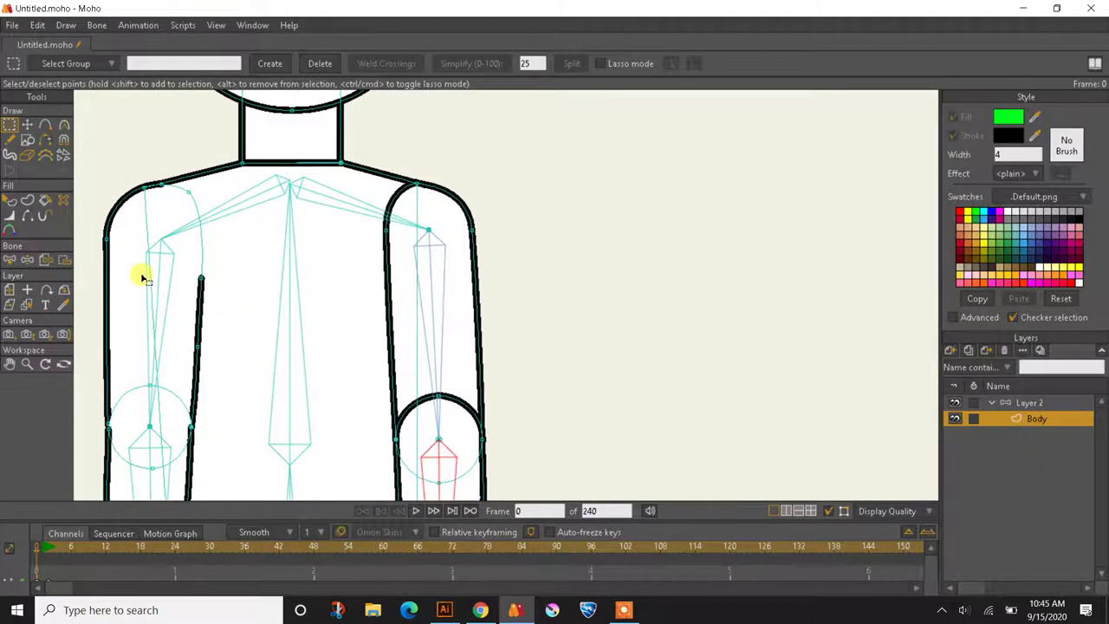
left_click(64, 260)
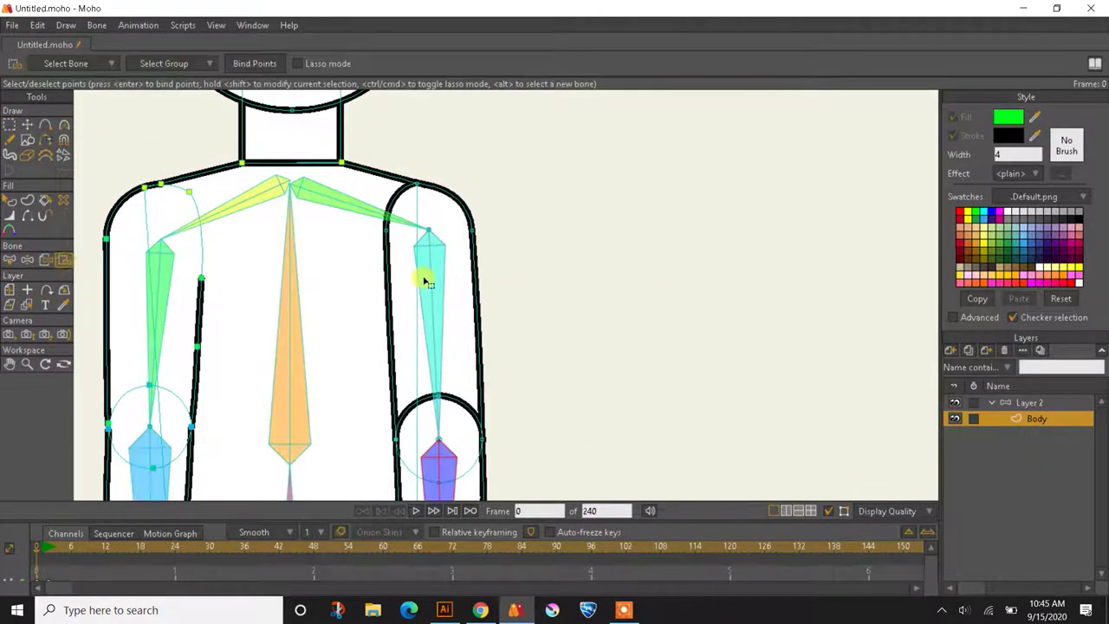
left_click(341, 207, "alt")
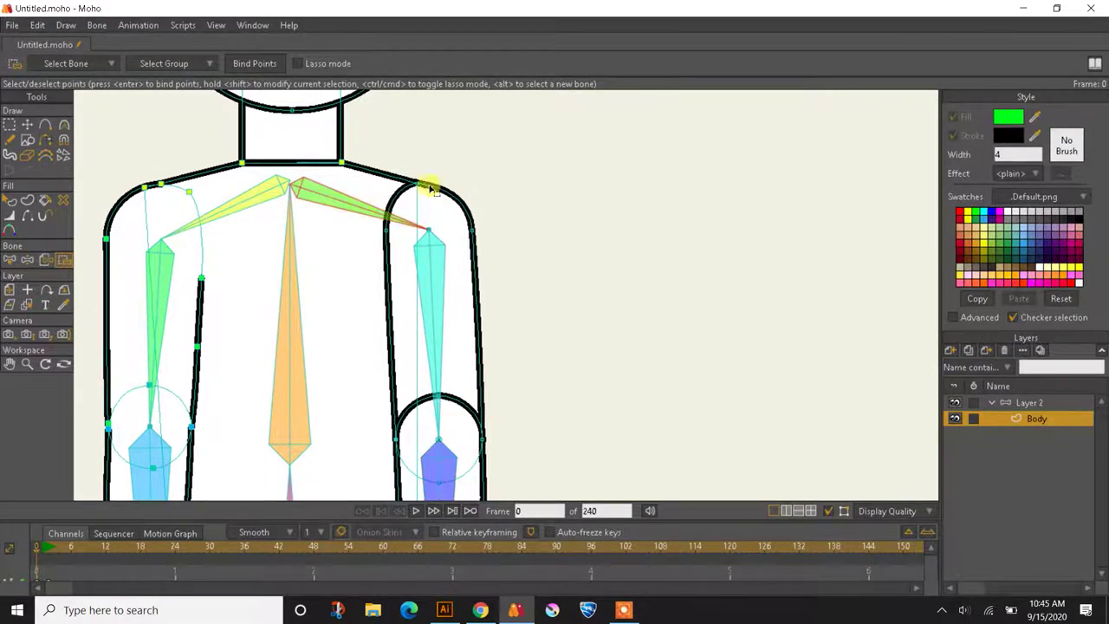
mouse_move(403, 172)
left_mouse_down()
mouse_move(439, 205)
mouse_move(406, 180)
left_mouse_up()
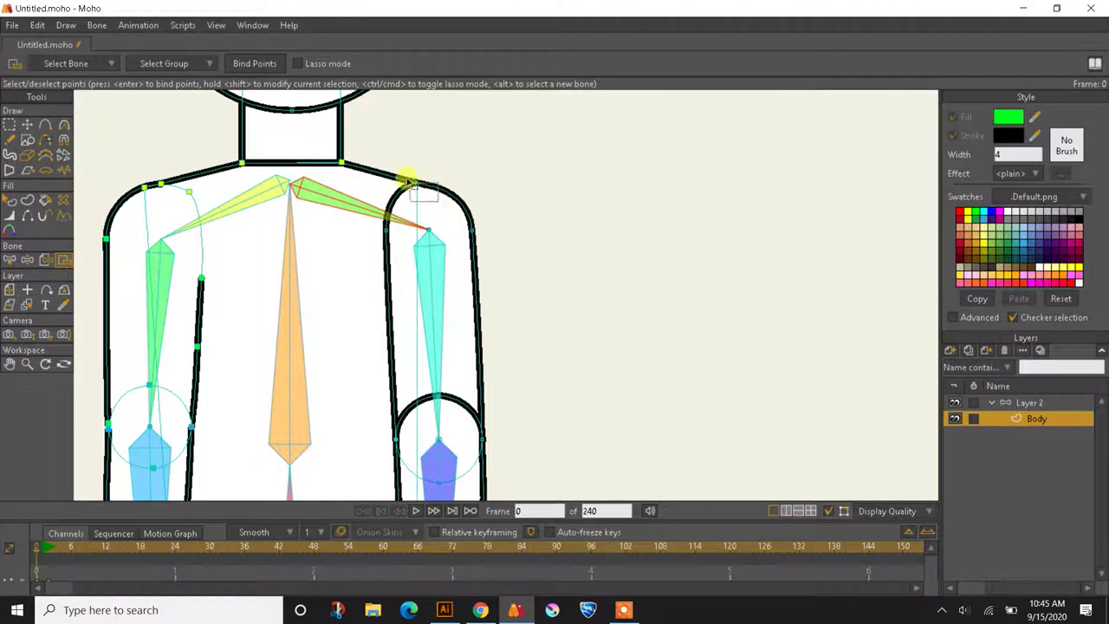
left_click(256, 65)
Bind the shoulder's side points and the elbow circle's side and lower points to the upper arm bone, excluding the top shoulder point
left_click(437, 326, "alt")
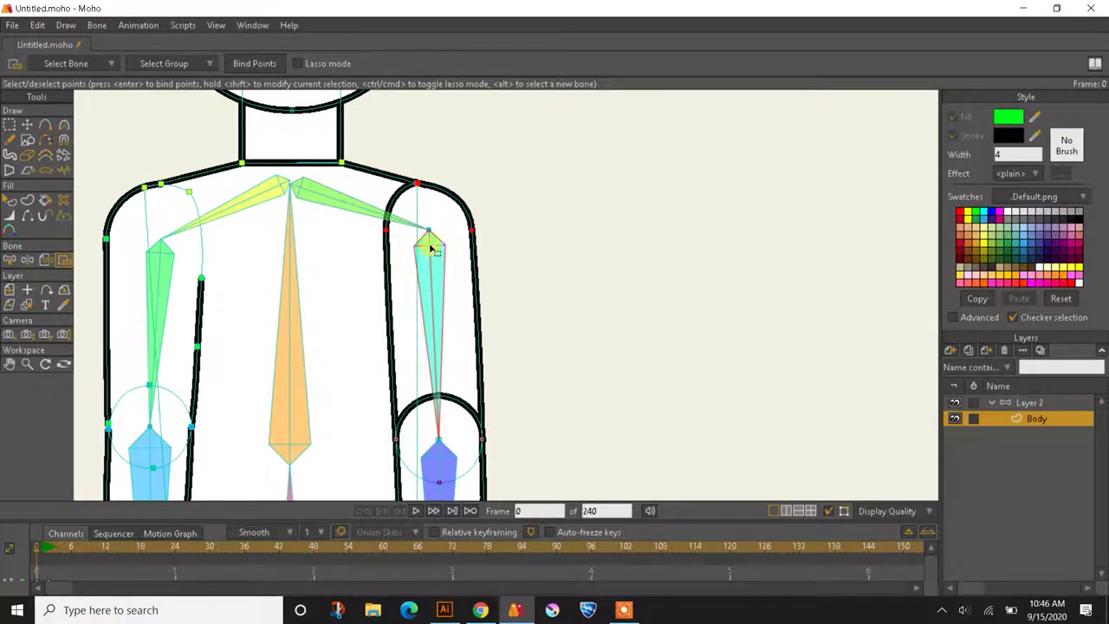
left_click_drag(400, 169, 438, 199)
left_click(246, 72)
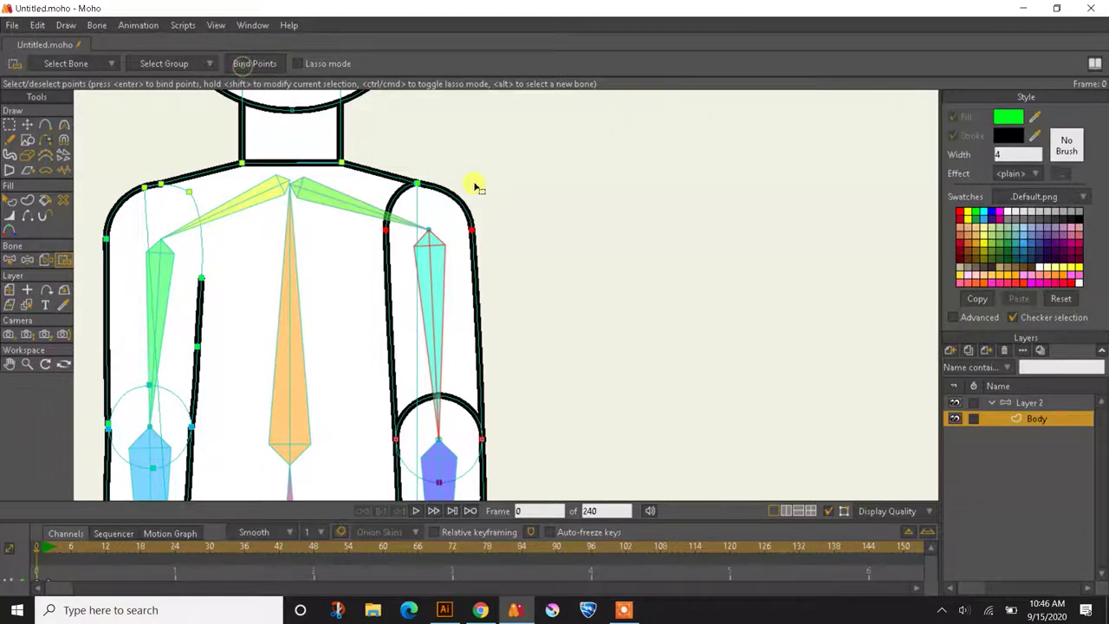
Bind the forearm outline points, including those around the elbow's upper arc, to the forearm bone
left_click_drag(474, 186, 437, 3)
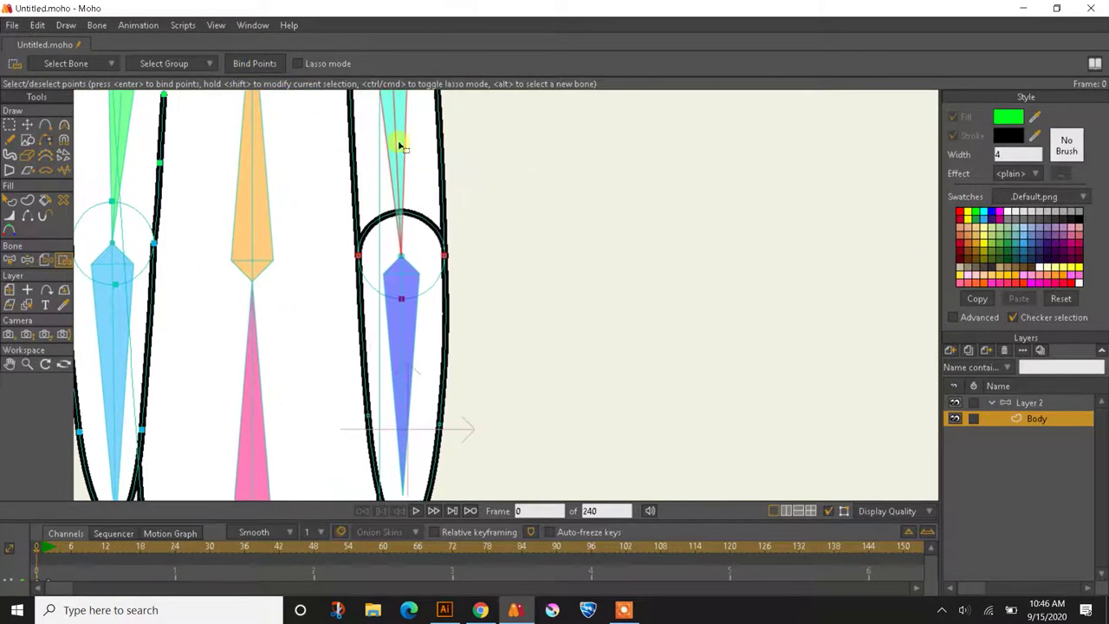
left_click(408, 354)
left_click(404, 353, "alt")
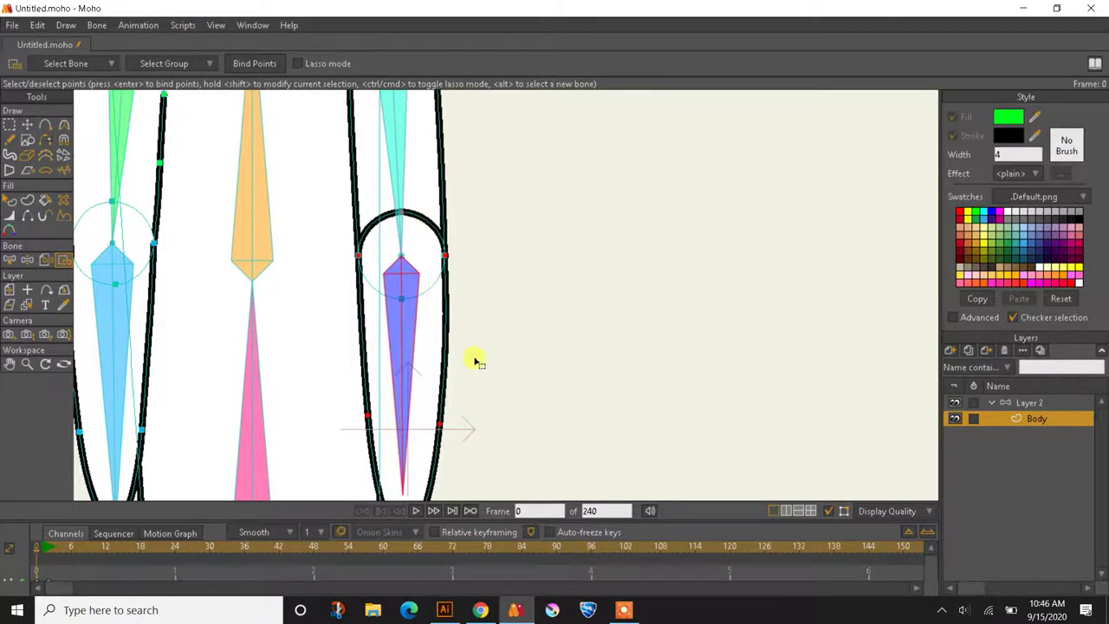
scroll(475, 361, "down", 2)
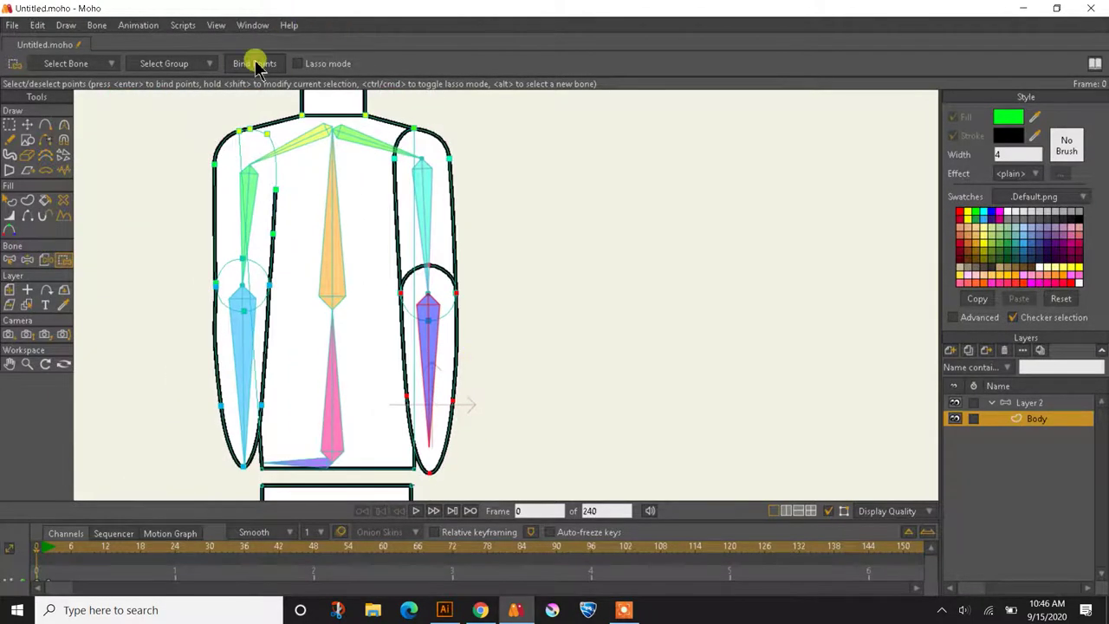
On the bone layer, swing the newly bound arm outward and upward with Manipulate Bones to test how it bends
left_click(1031, 403)
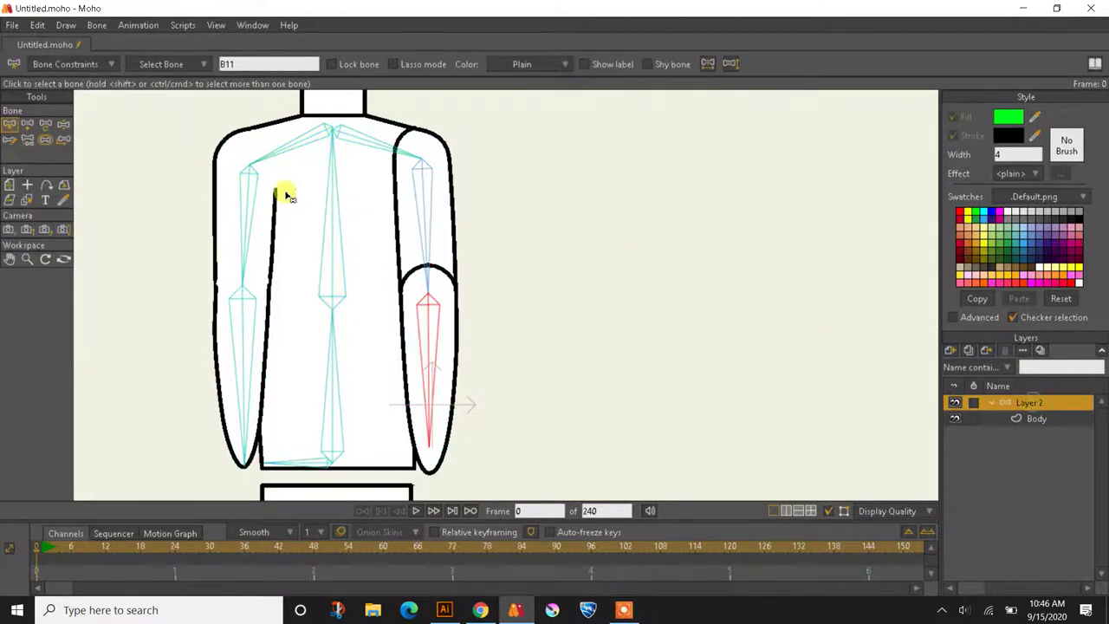
left_click(60, 129)
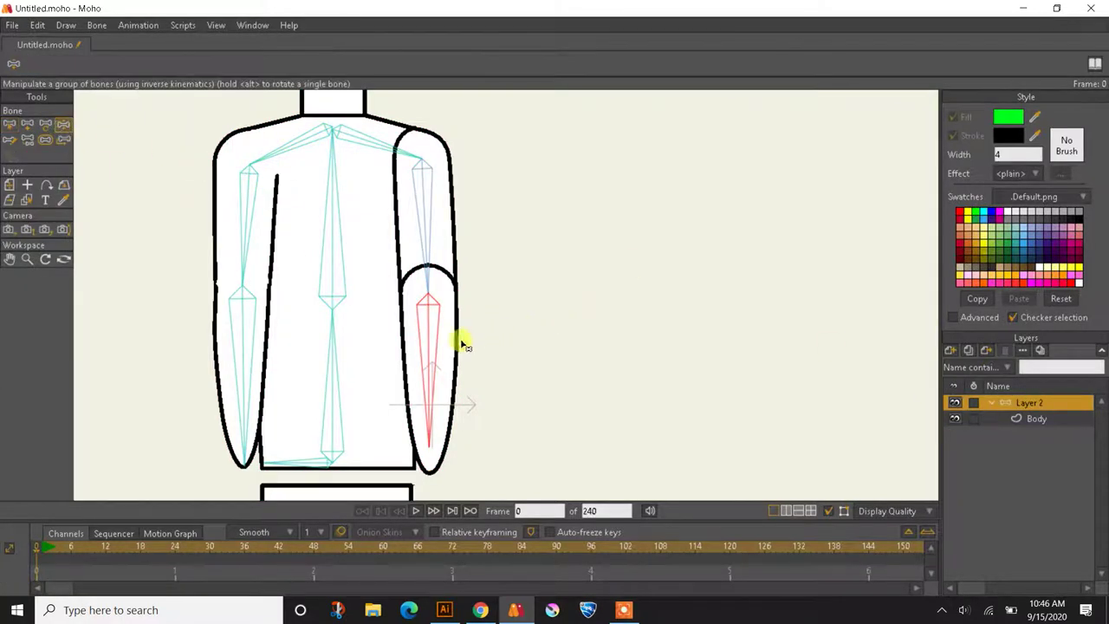
left_click_drag(426, 357, 618, 129)
mouse_move(488, 129)
left_mouse_down()
mouse_move(396, 267)
mouse_move(291, 255)
mouse_move(353, 294)
mouse_move(513, 235)
mouse_move(520, 144)
mouse_move(531, 138)
left_mouse_up()
On the Body layer, hide both upper arc edges of the newly bound arm's elbow circle
left_click(1022, 424)
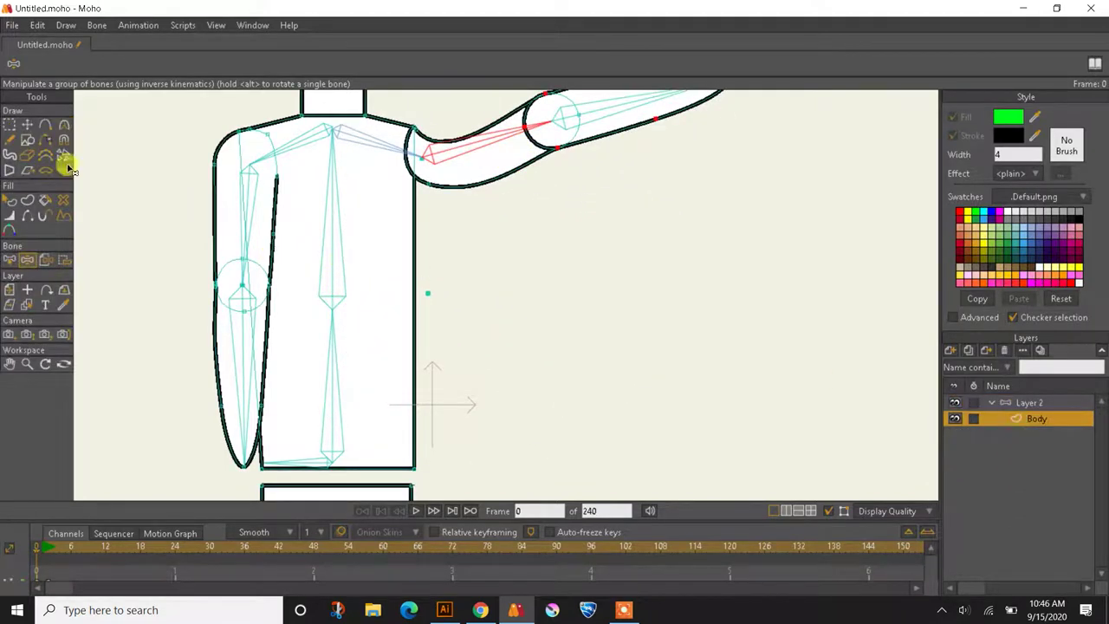
left_click(8, 125)
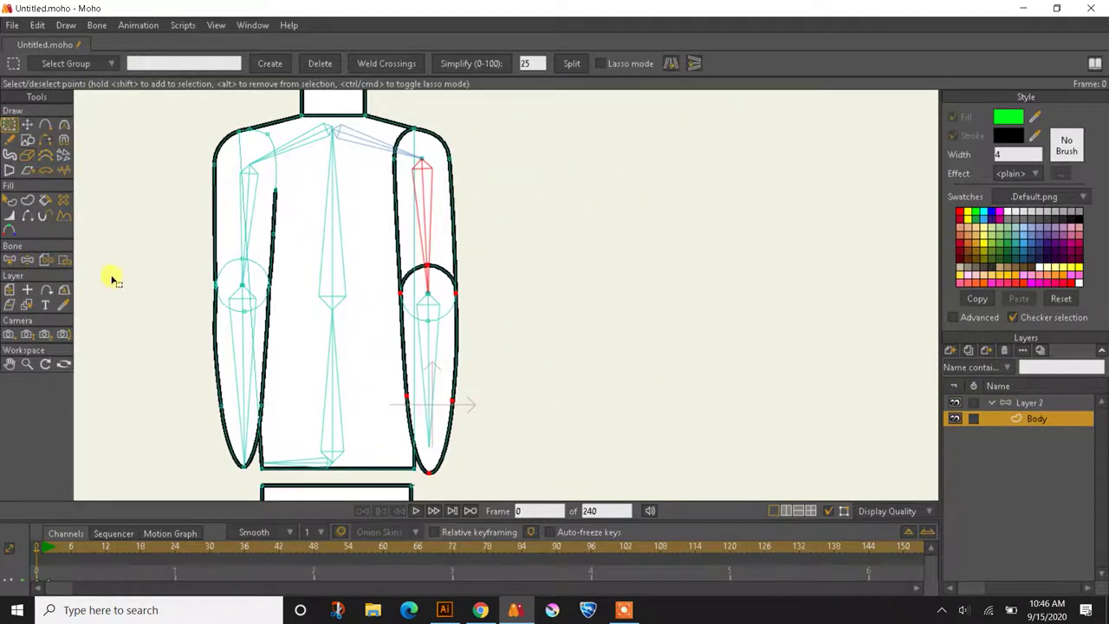
left_click(33, 218)
scroll(397, 274, "up", 3)
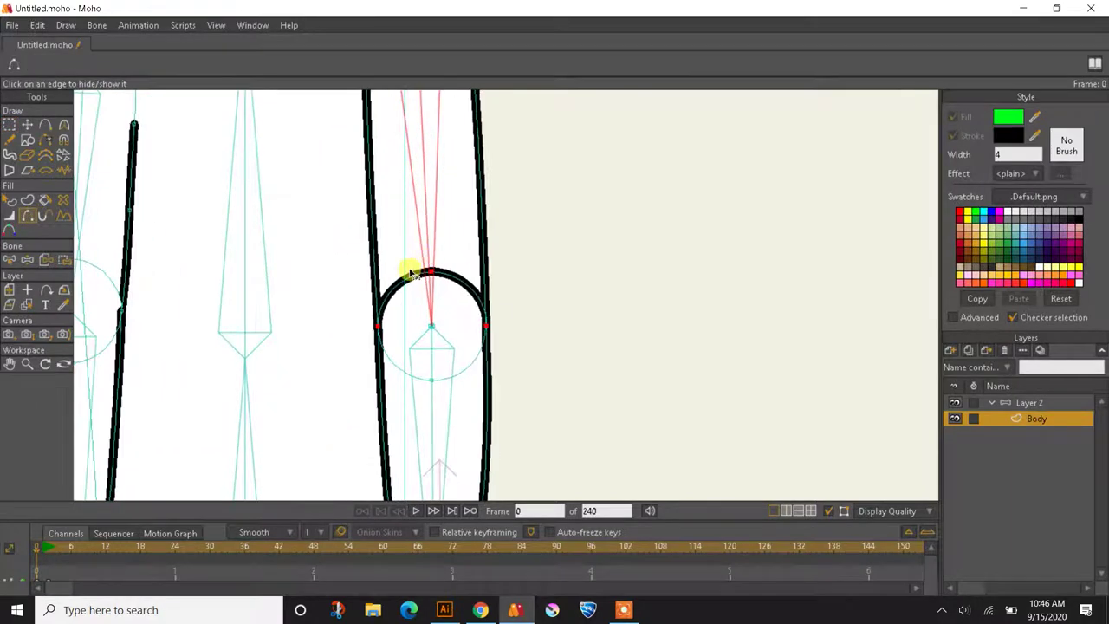
left_click(408, 271)
left_click(466, 290)
key("ctrl+z")
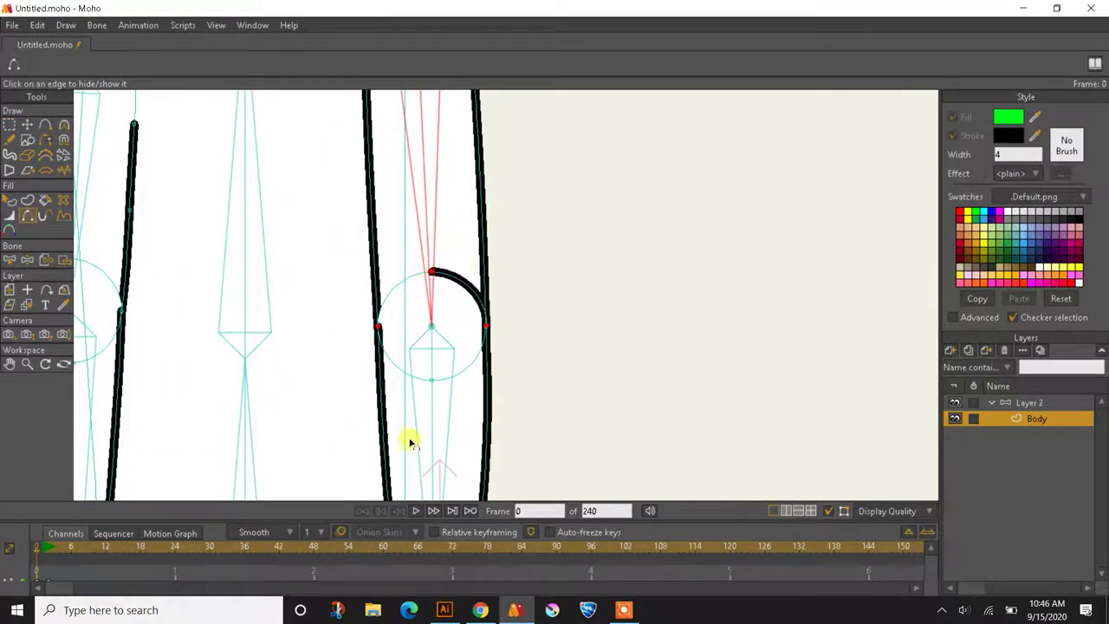
left_click(451, 282)
Hide the inner arc edge of the same arm's shoulder circle
scroll(440, 320, "down", 4)
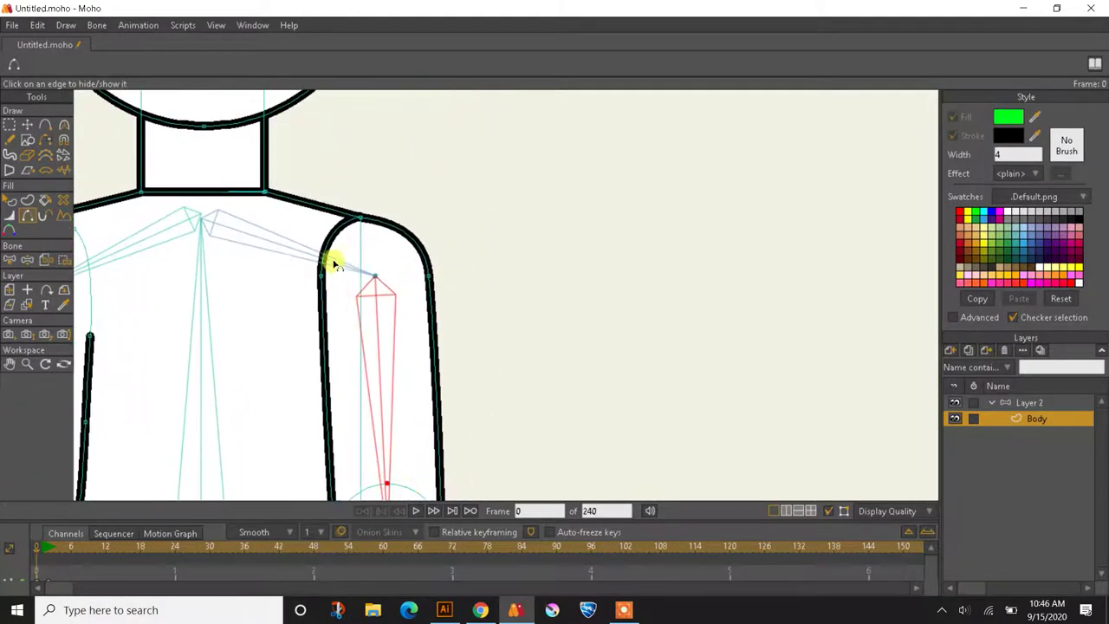
left_click(334, 260)
left_click_drag(329, 242, 347, 179)
left_click(11, 125)
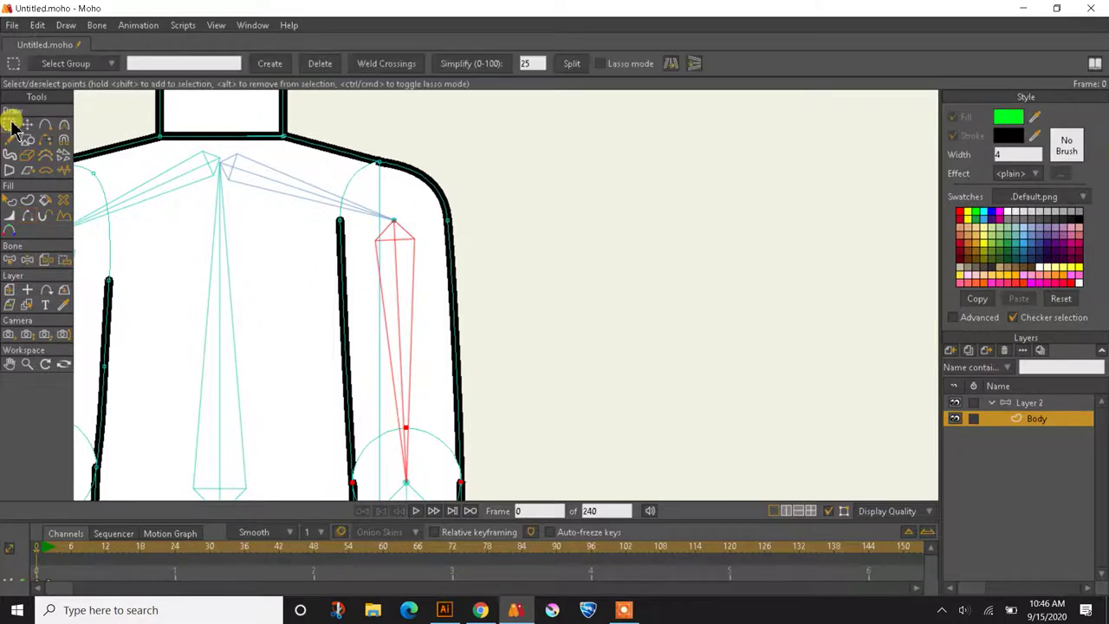
On the bone layer, bend both forearms with Manipulate Bones and inspect the outlines around the elbow joint
scroll(276, 281, "down", 4)
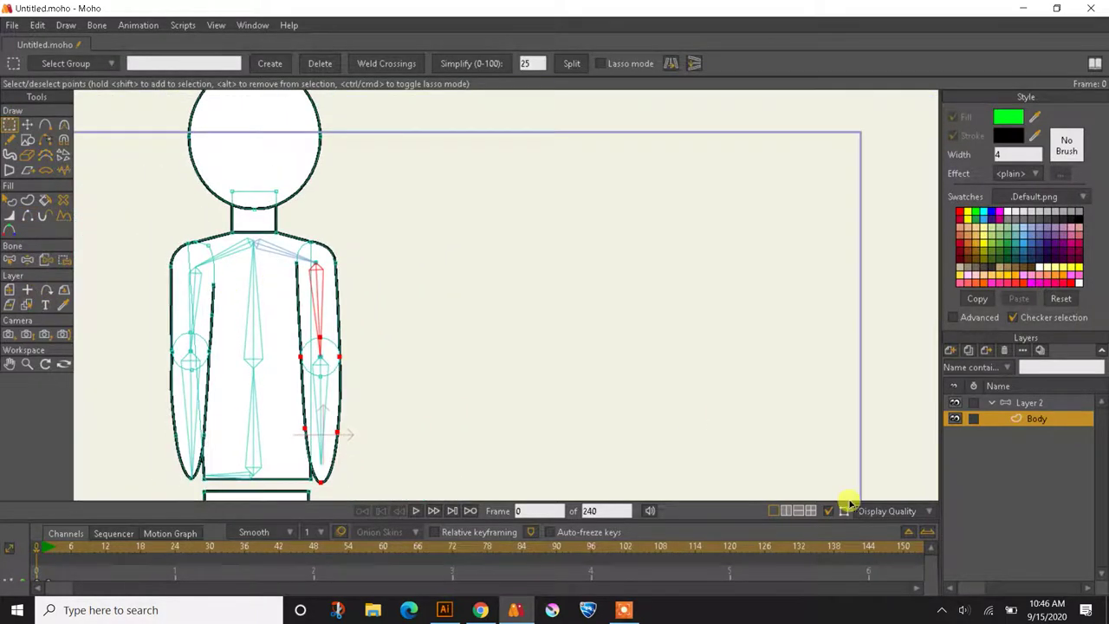
left_click(1046, 402)
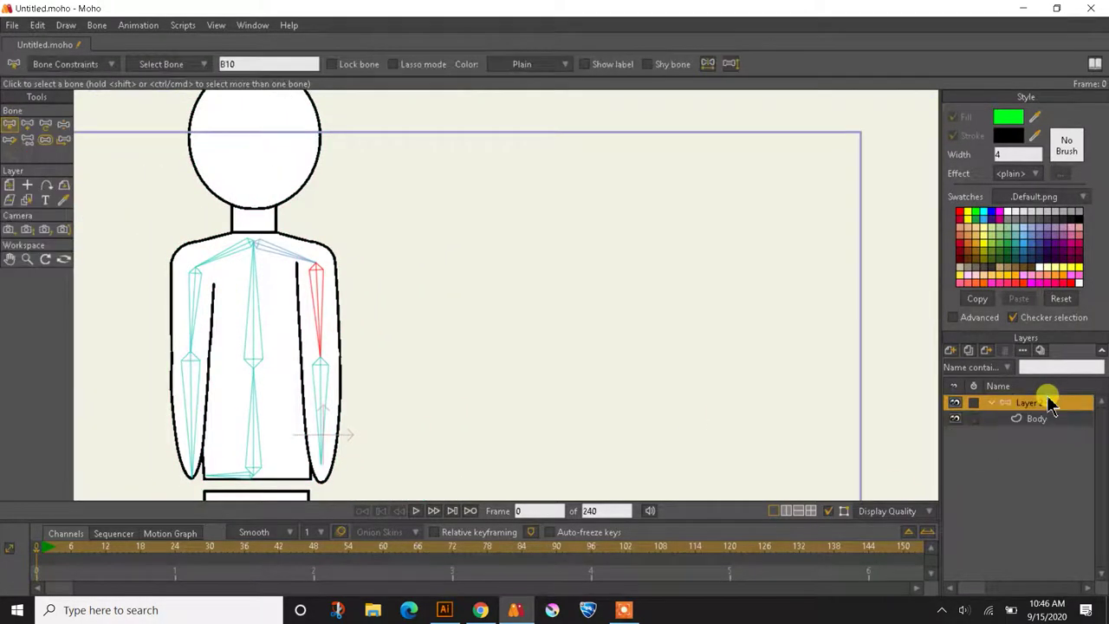
left_click(66, 125)
left_click_drag(317, 400, 452, 314)
scroll(381, 348, "up", 3)
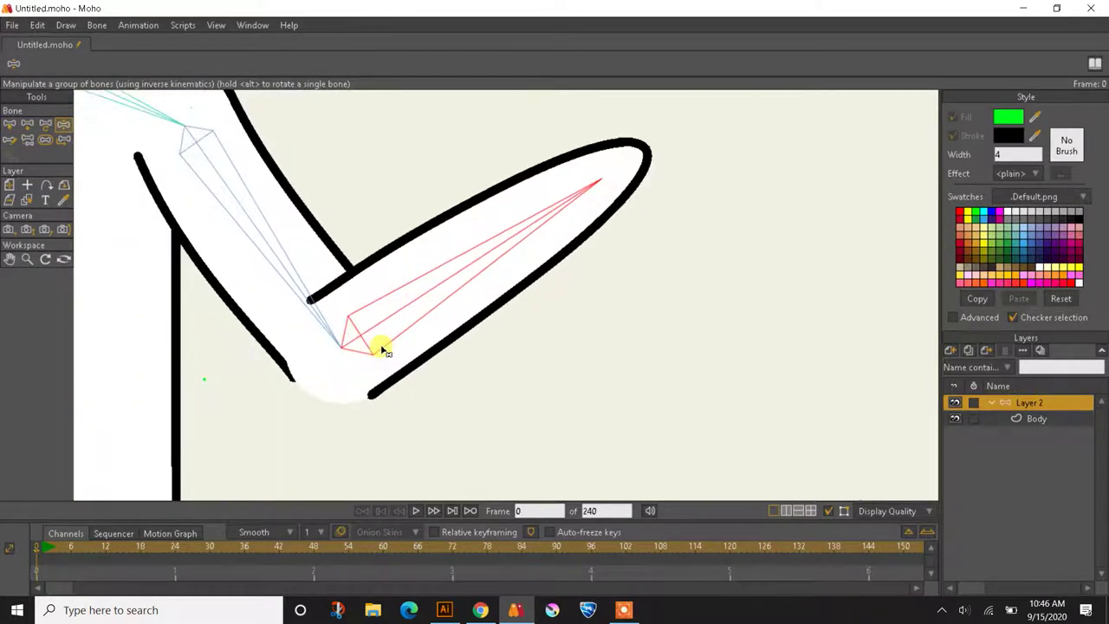
scroll(381, 348, "down", 3)
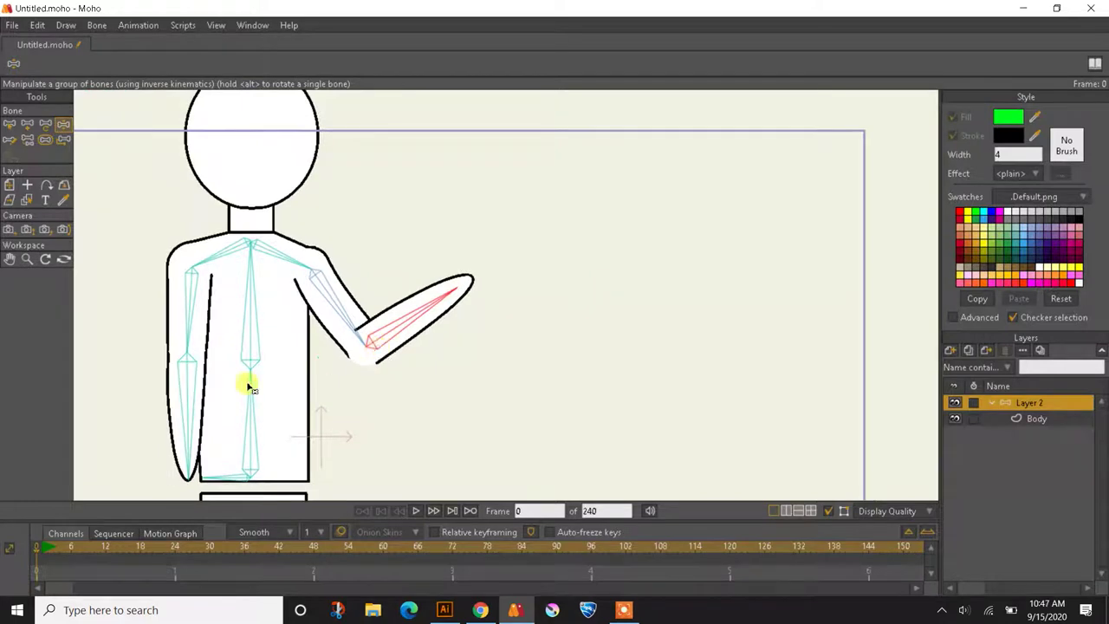
left_click_drag(224, 392, 280, 325)
scroll(314, 349, "up", 5)
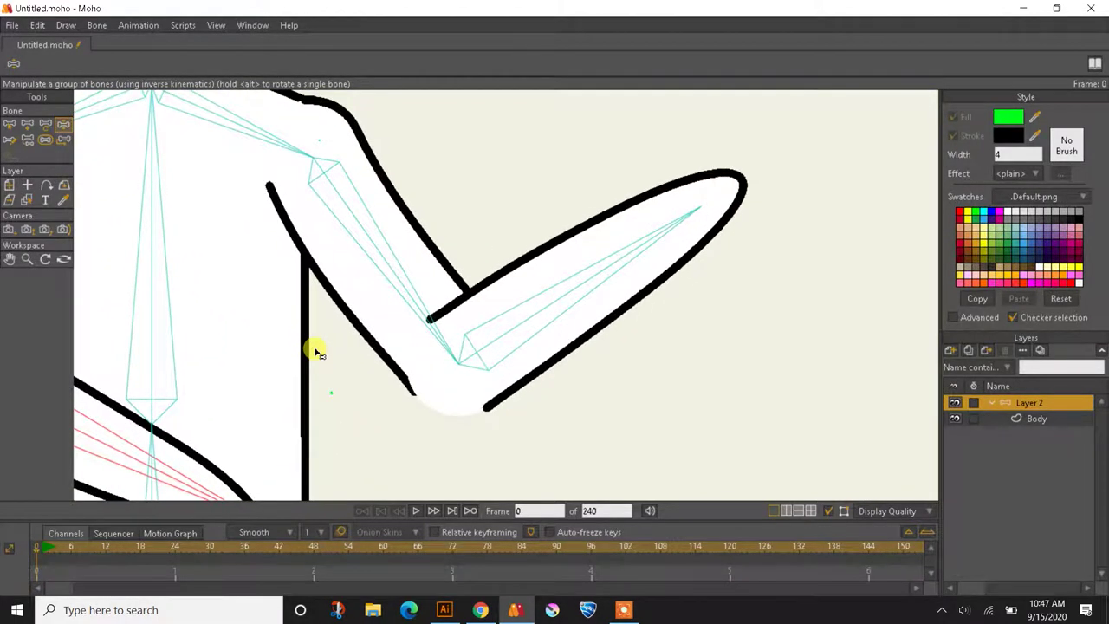
On the Body layer, unhide the upper arm shape's lower outer arc edge at the elbow circle
left_click(1039, 420)
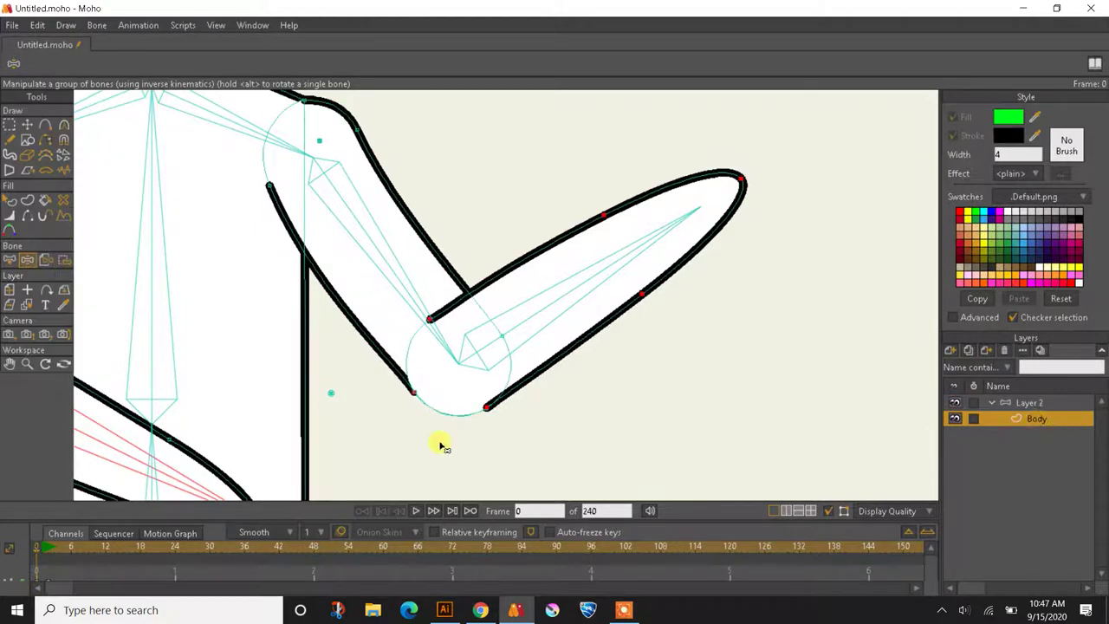
scroll(440, 445, "up", 3)
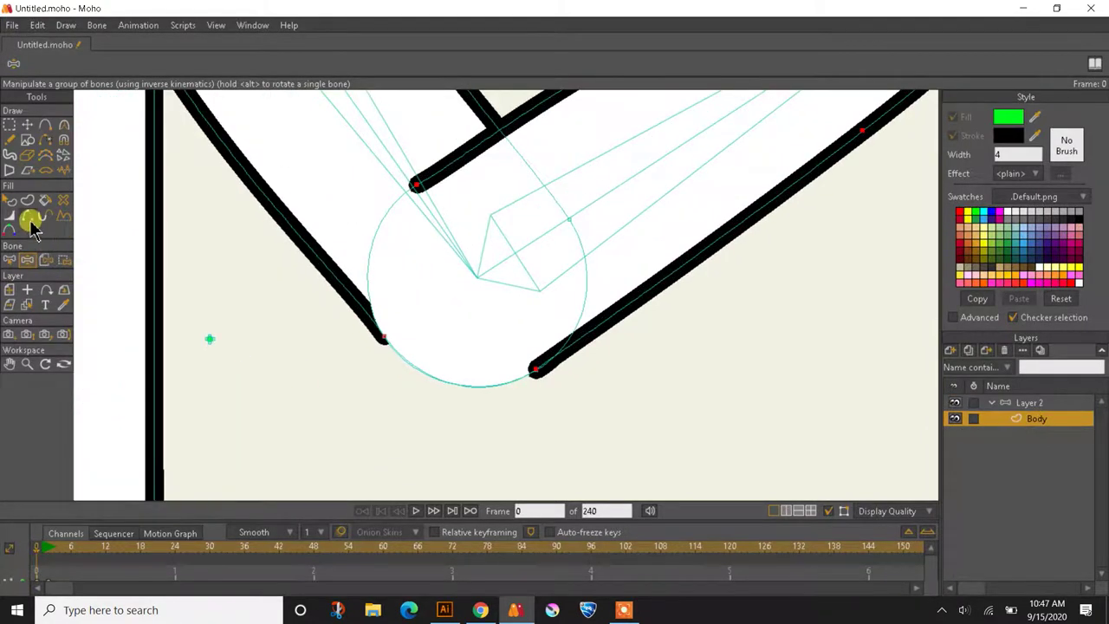
left_click(27, 216)
scroll(403, 393, "down", 3)
left_click_drag(403, 392, 483, 335)
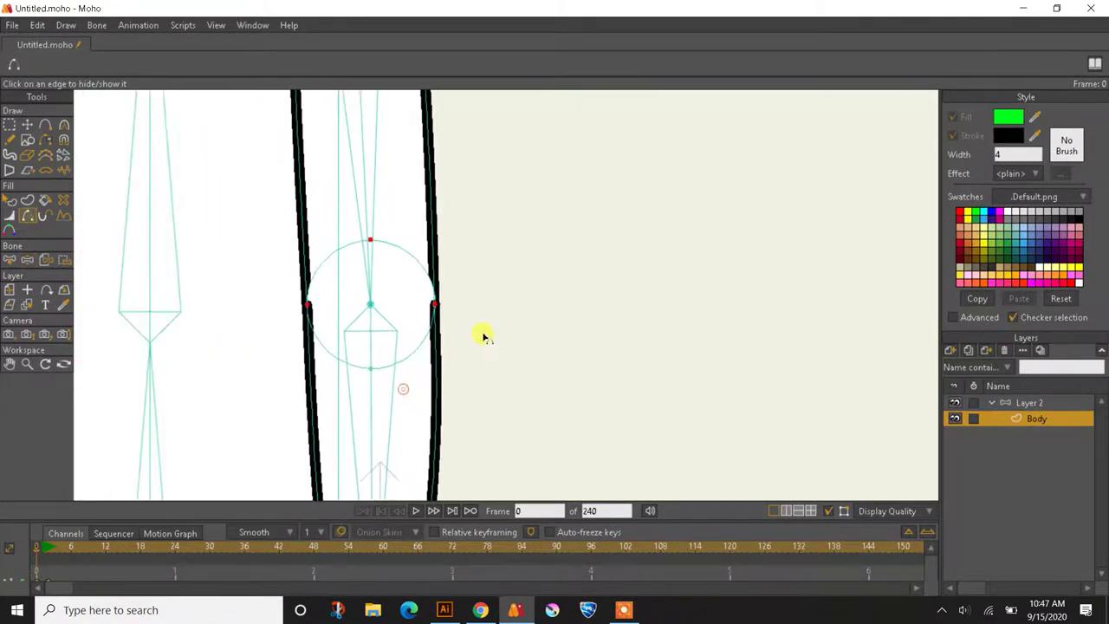
Select the forearm shape and send it behind the upper arm to expose the elbow's lower arc
scroll(354, 324, "up", 3)
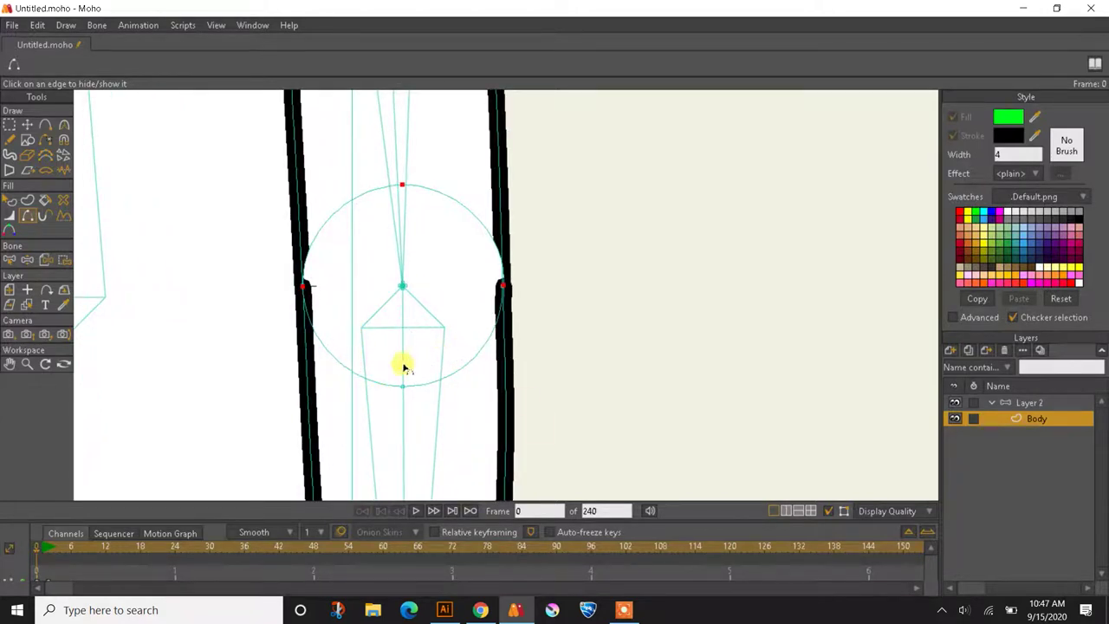
left_click(9, 199)
left_click(387, 425)
scroll(386, 425, "down", 5)
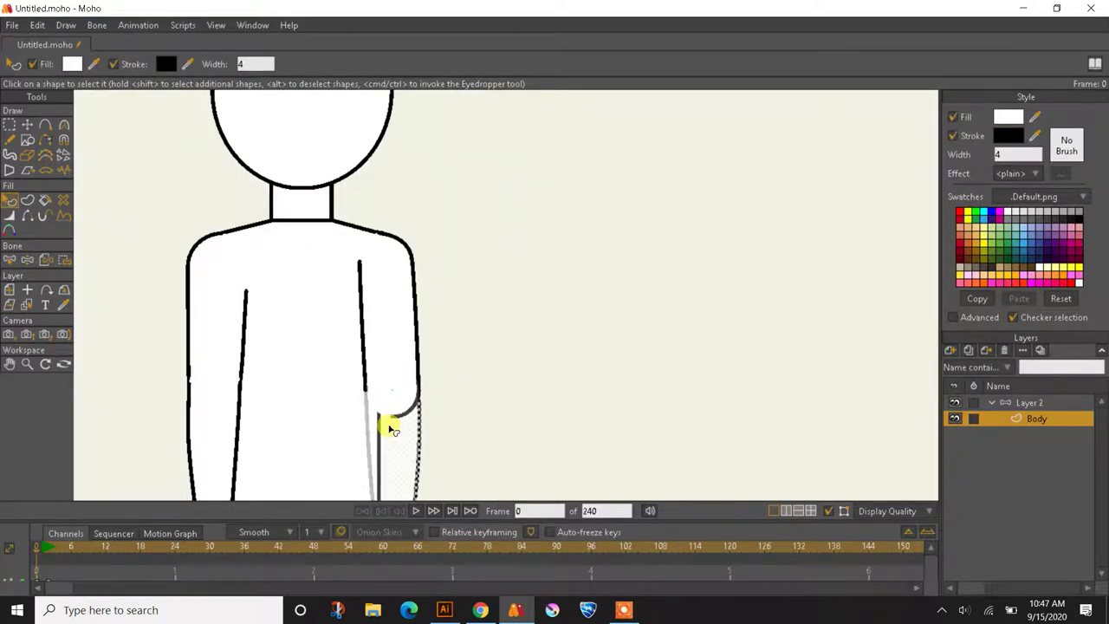
left_click(520, 413)
Unhide the elbow circle's lower inner arc edge to complete the upper arm's rounded end
scroll(333, 413, "up", 5)
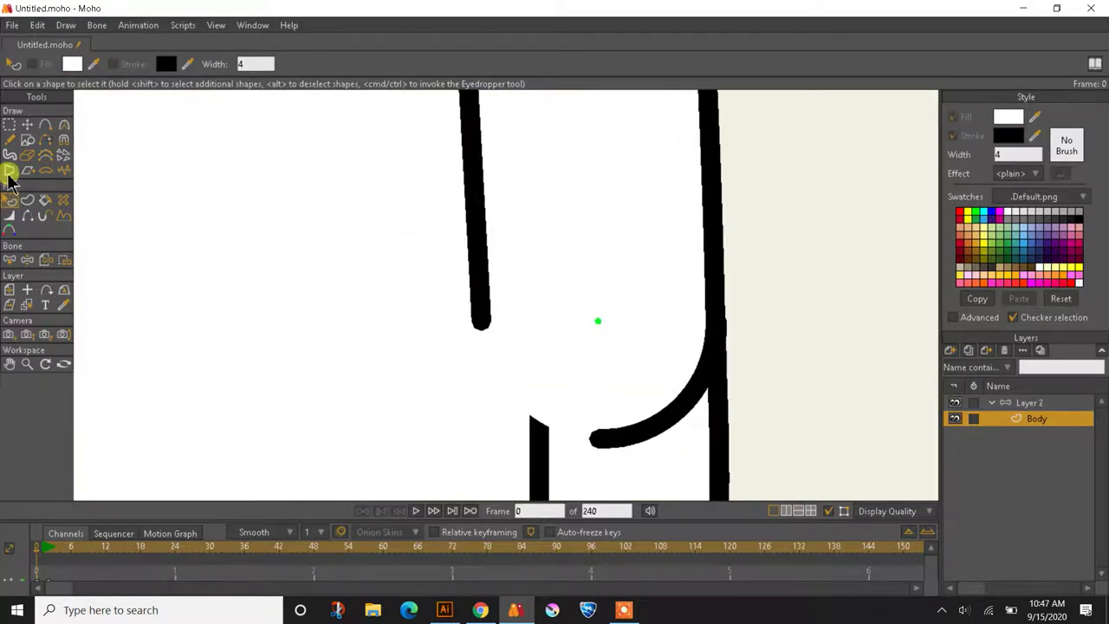
left_click(27, 215)
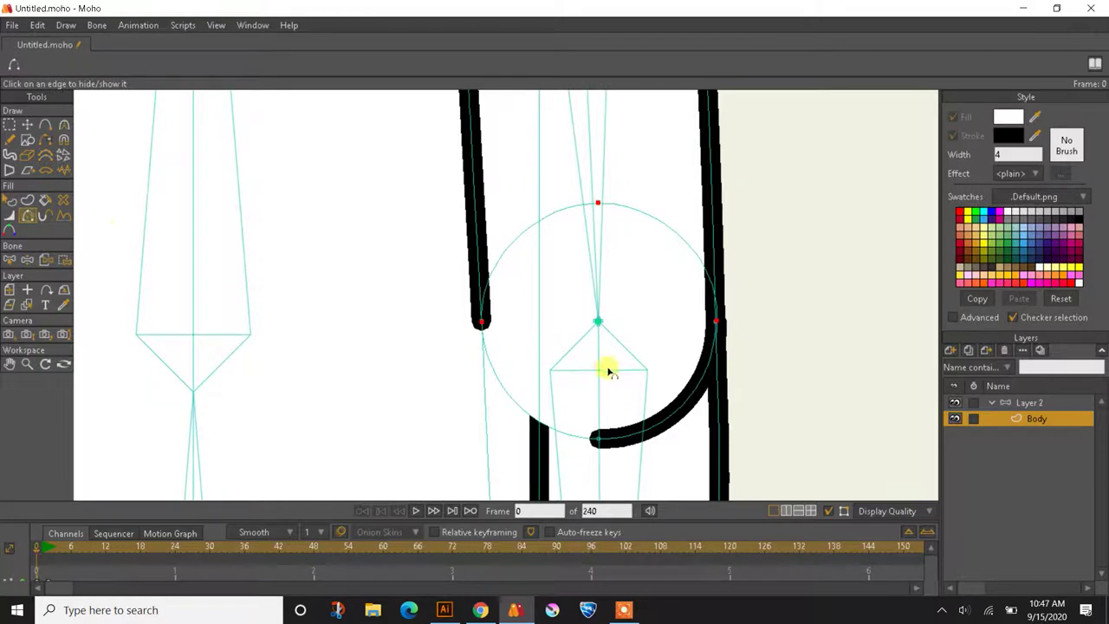
left_click(514, 404)
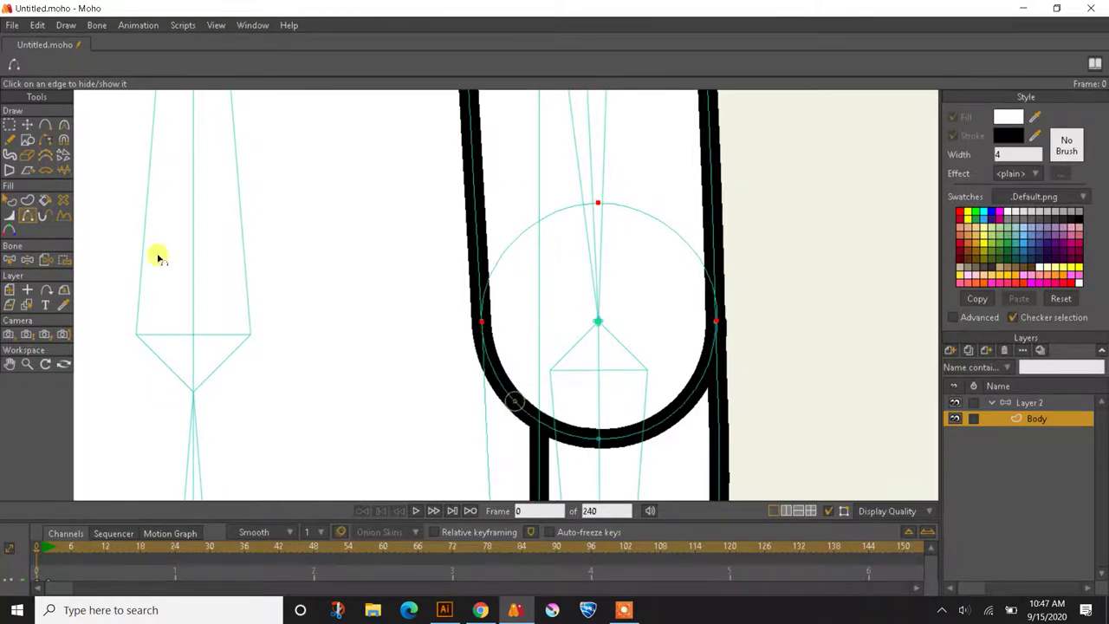
Select the forearm shape, bring it back in front of the upper arm, and deselect it
left_click(10, 200)
left_click(685, 459)
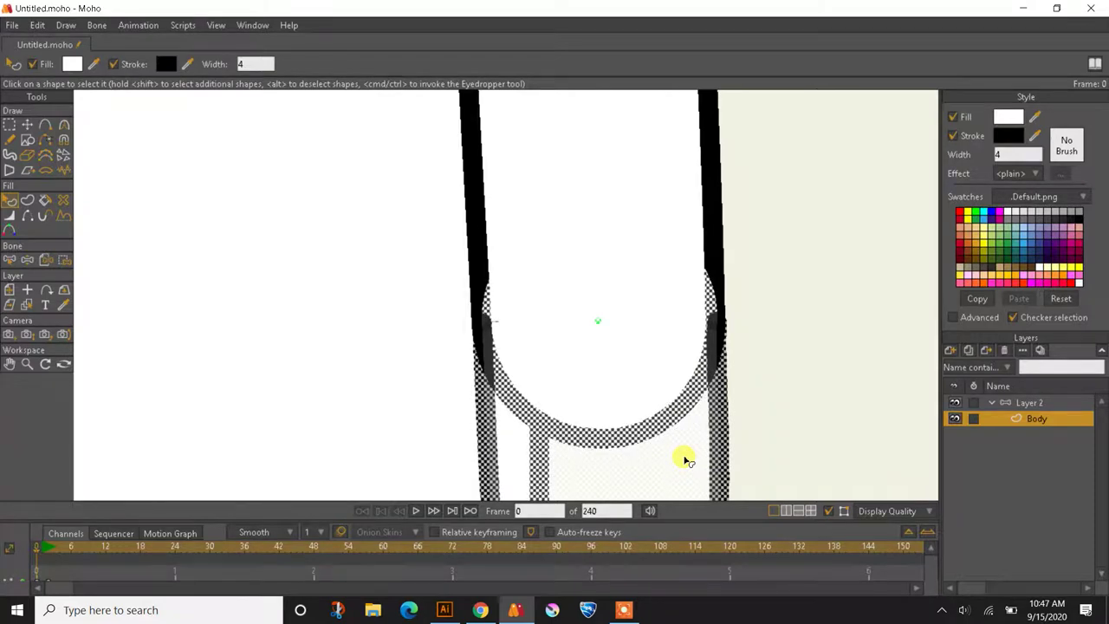
left_click(804, 274)
On the bone layer, bend the repaired arm's forearm outward with Manipulate Bones to check the closed elbow outline
left_click(1040, 403)
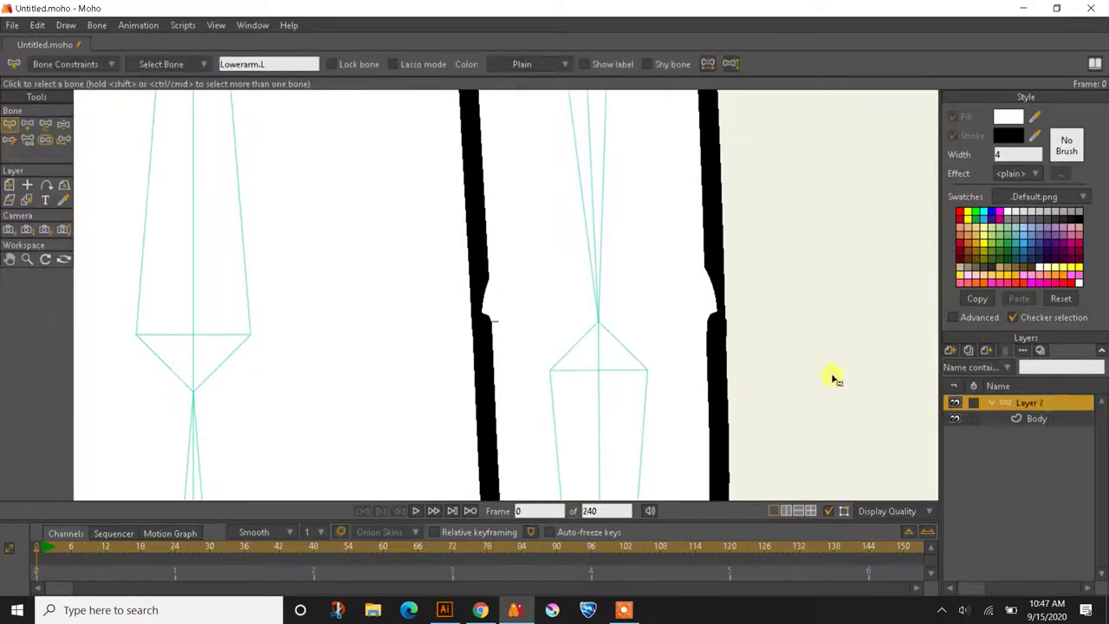
left_click(65, 125)
scroll(300, 286, "down", 5)
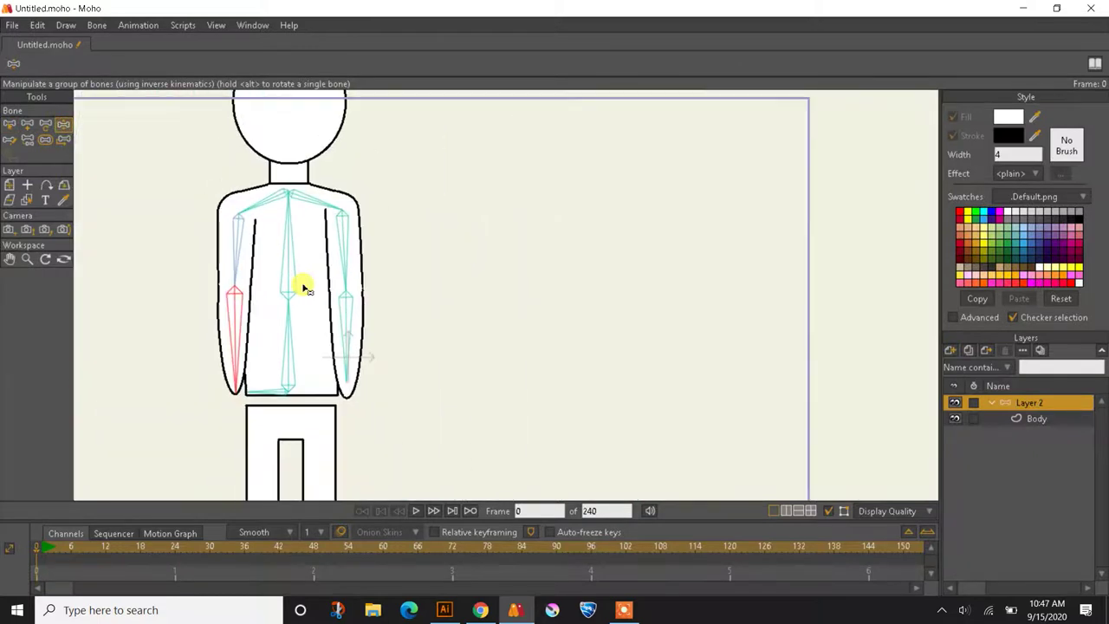
left_click(344, 330)
left_click_drag(344, 329, 455, 253)
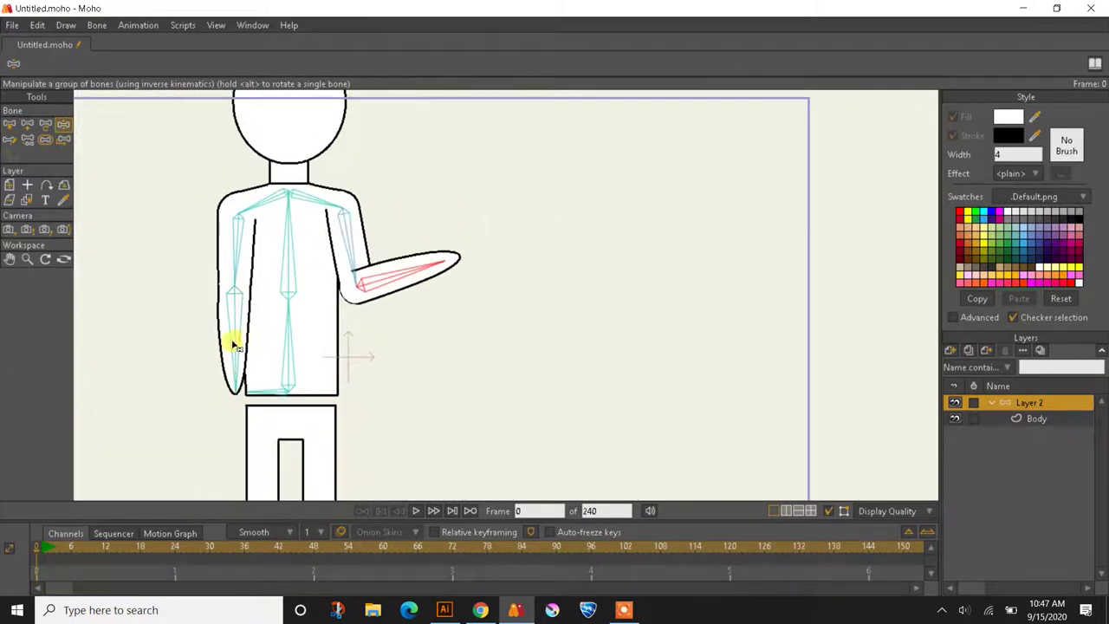
Pose both arms with Manipulate Bones, bending one elbow across the torso and raising the repaired arm sideways, to examine the joint outlines
left_click_drag(232, 345, 390, 305)
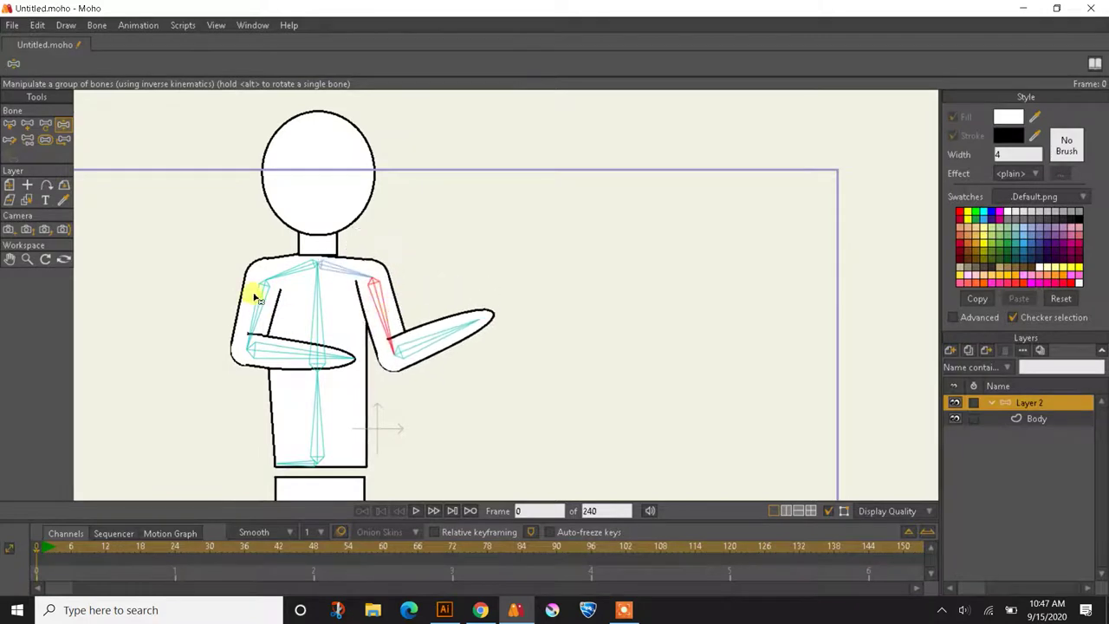
left_click_drag(255, 297, 196, 402)
scroll(322, 251, "up", 3)
left_click_drag(435, 399, 743, 339)
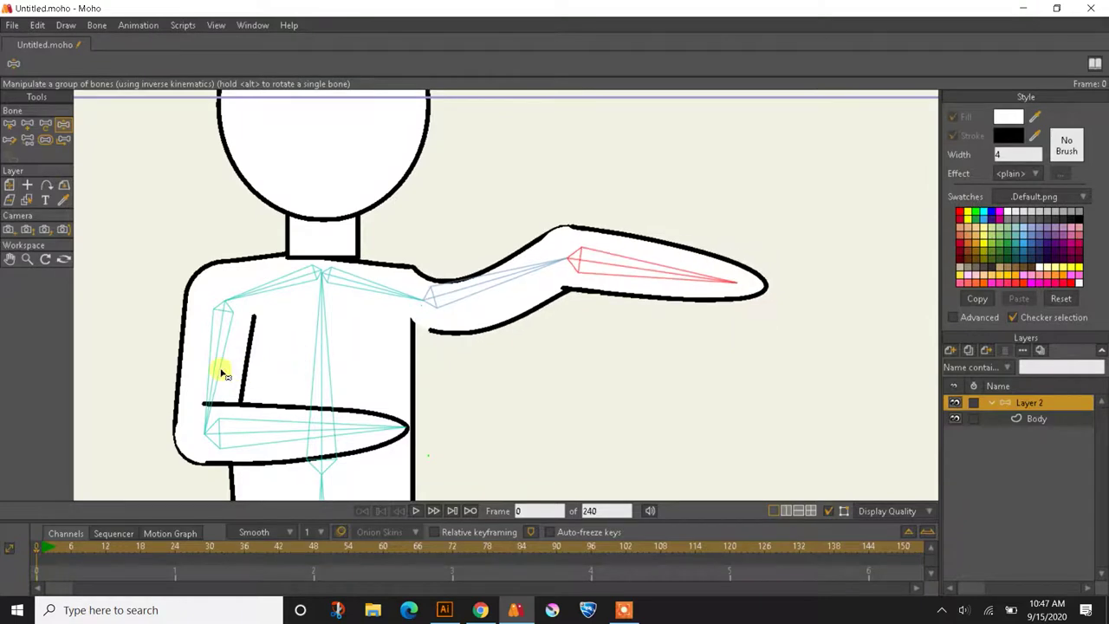
left_click_drag(220, 371, 219, 316)
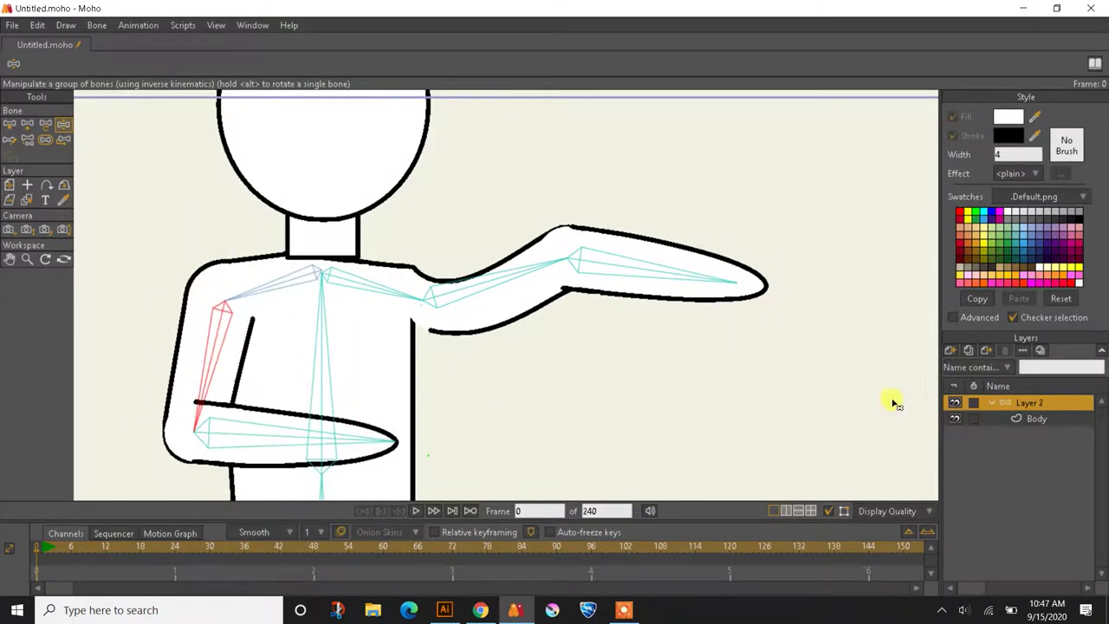
left_click(1014, 423)
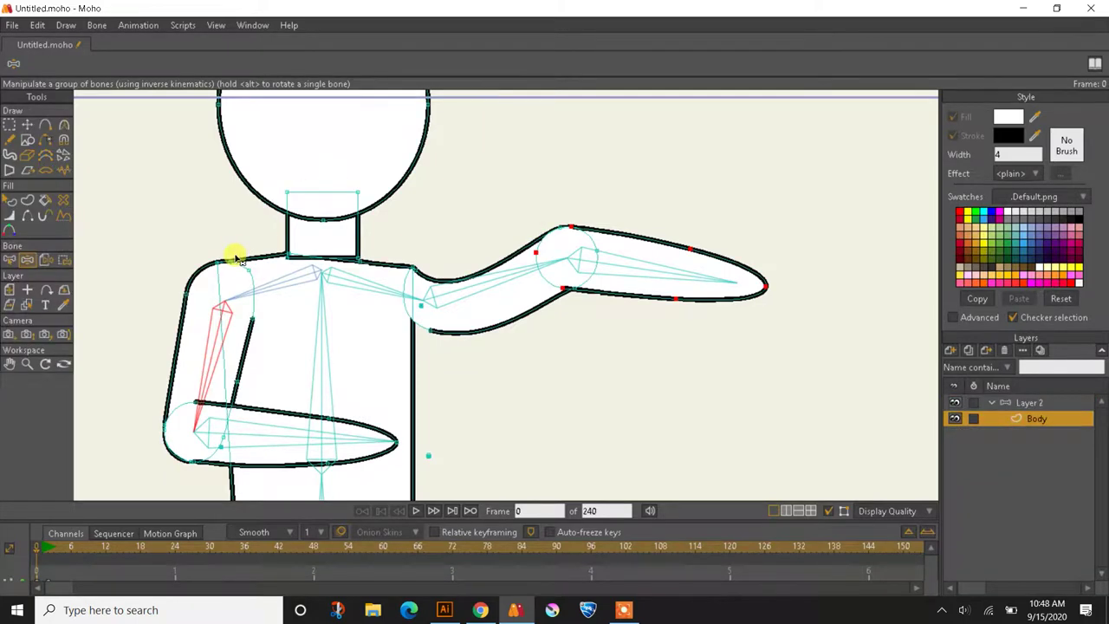
left_click(1008, 404)
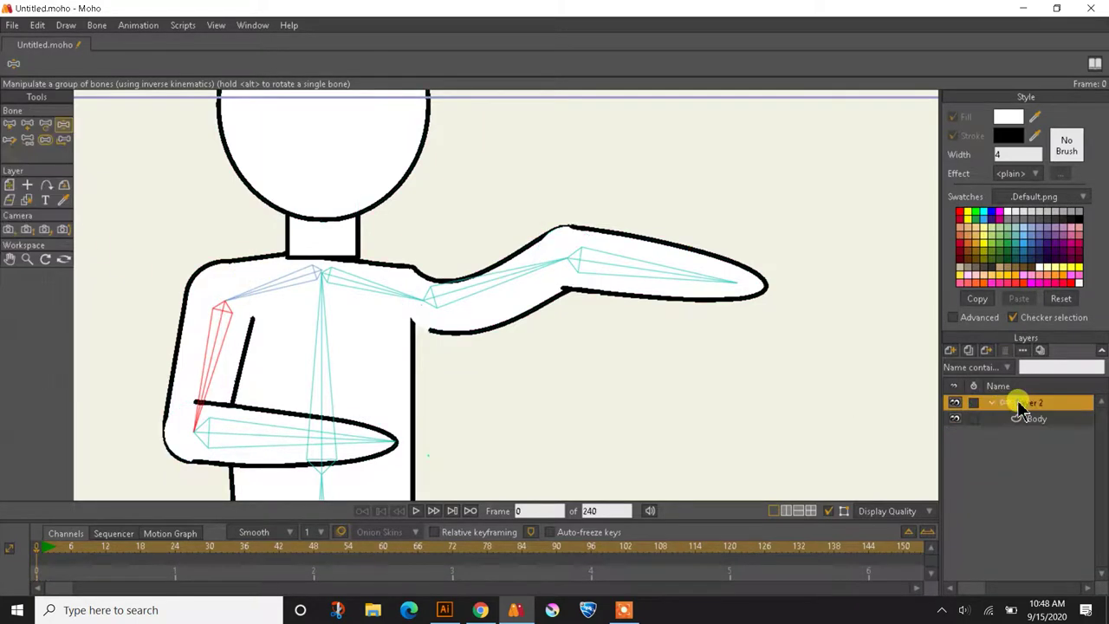
Add a neck bone as a child of the upper spine bone, running from its tip up into the base of the head
left_click(9, 124)
left_click(168, 191)
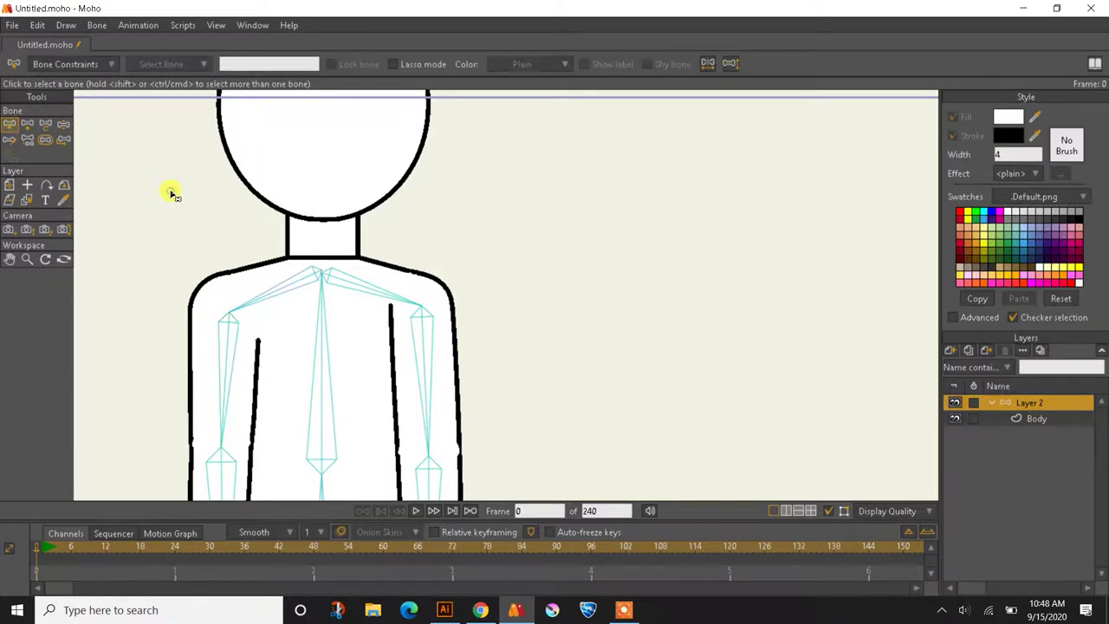
left_click(27, 124)
left_click(318, 334)
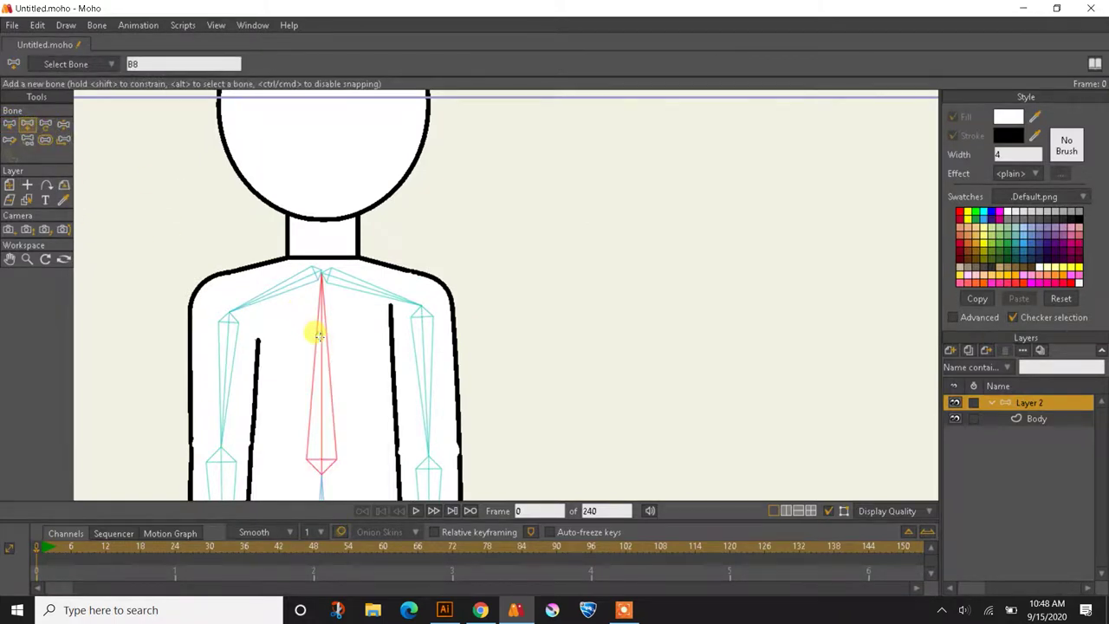
left_click_drag(320, 267, 321, 195)
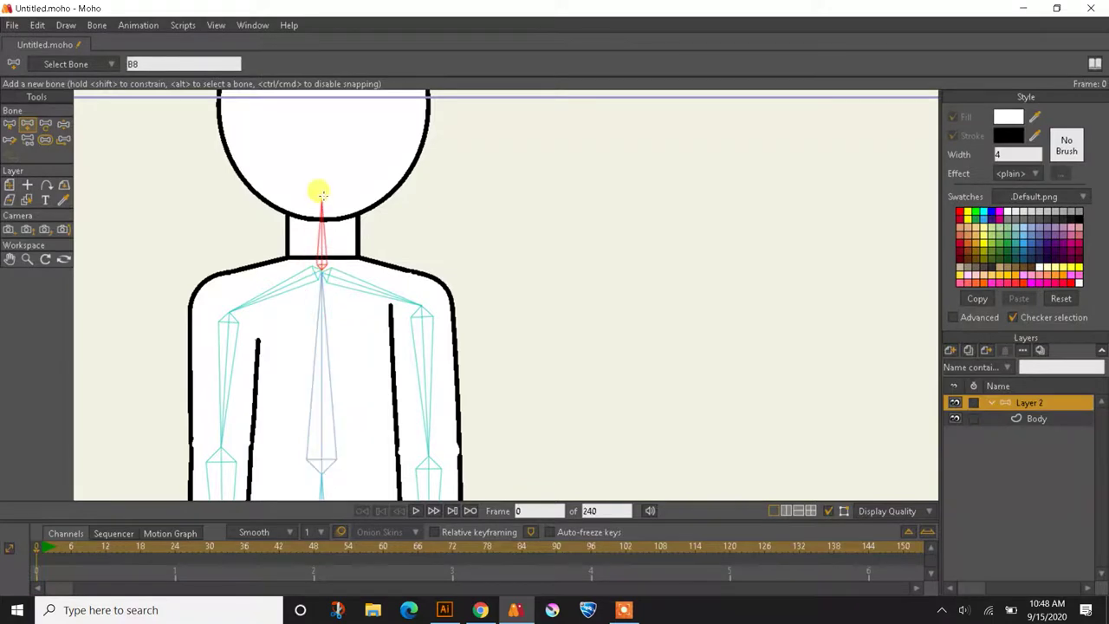
On the Body layer, bind the neck's two upper corner points to the neck bone
left_click(1036, 419)
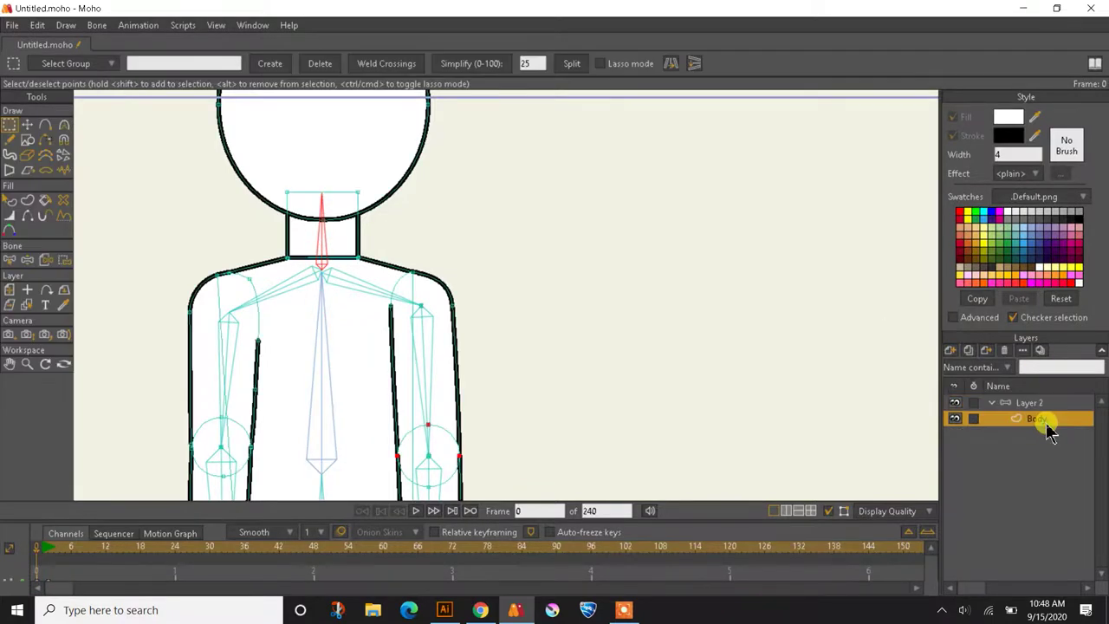
left_click(64, 259)
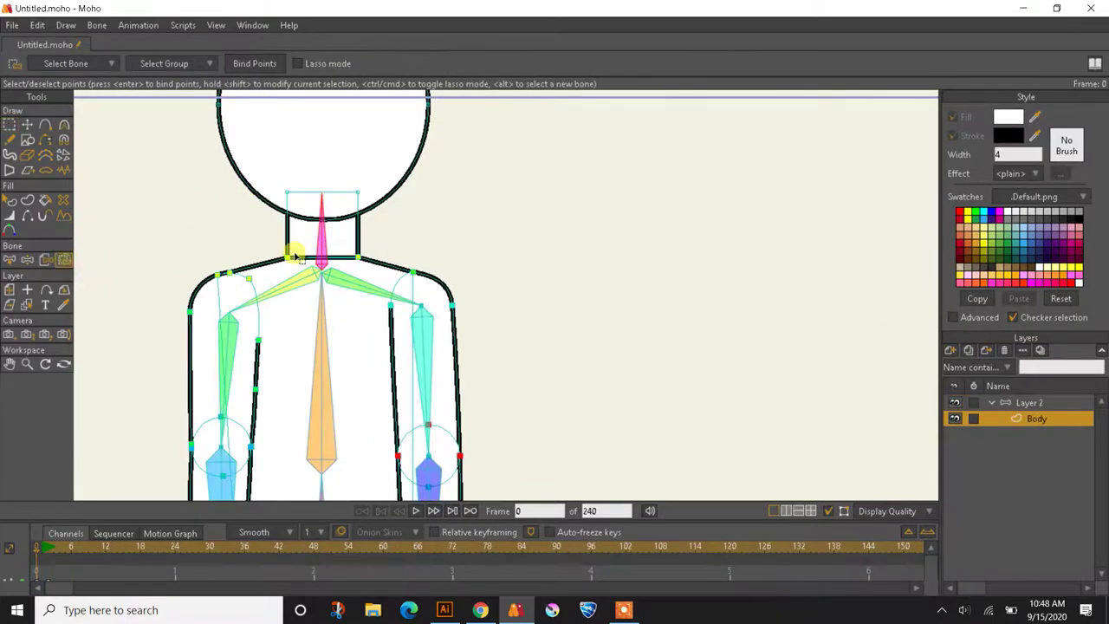
left_click_drag(263, 165, 383, 222)
left_click(257, 66)
On the bone layer, remove the neck bone's region of influence with the Bone Strength tool
left_click(29, 262)
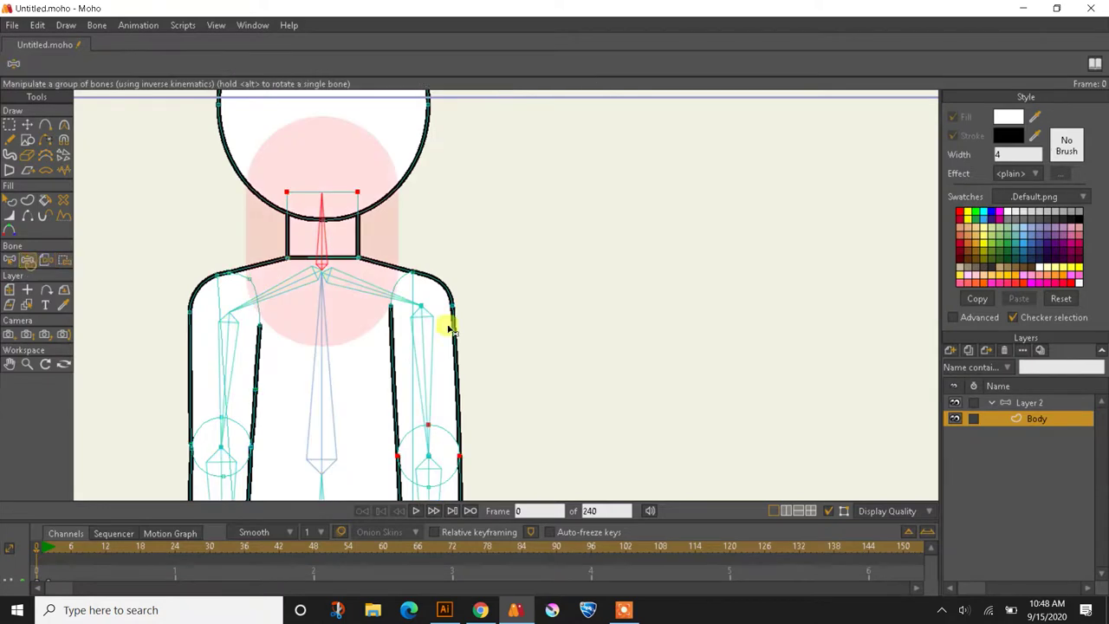
left_click(1016, 405)
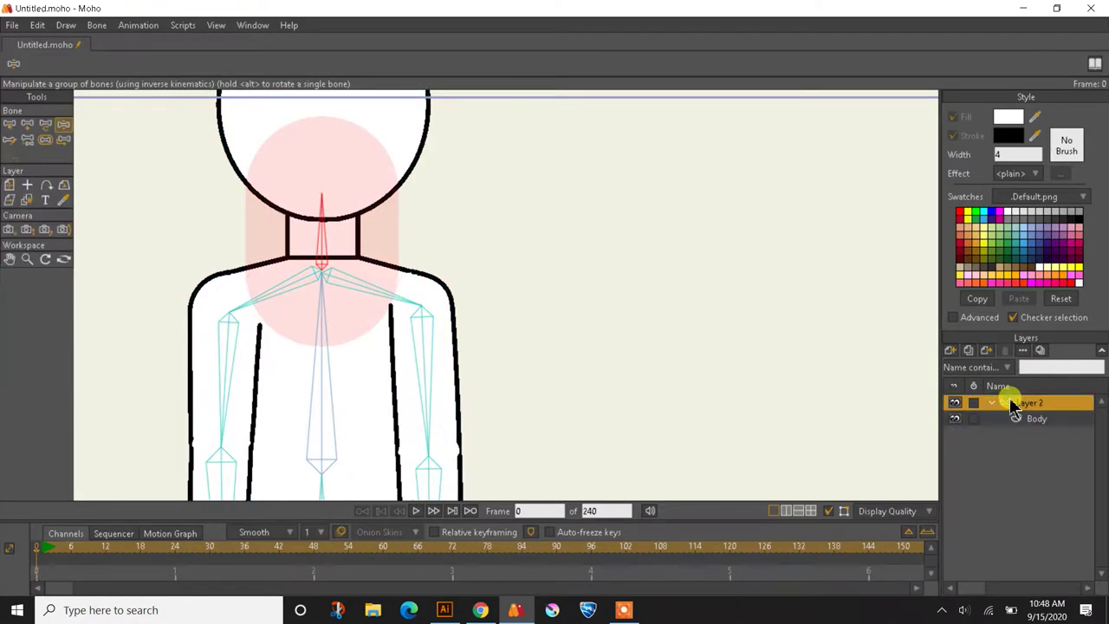
key("s")
left_click(531, 286)
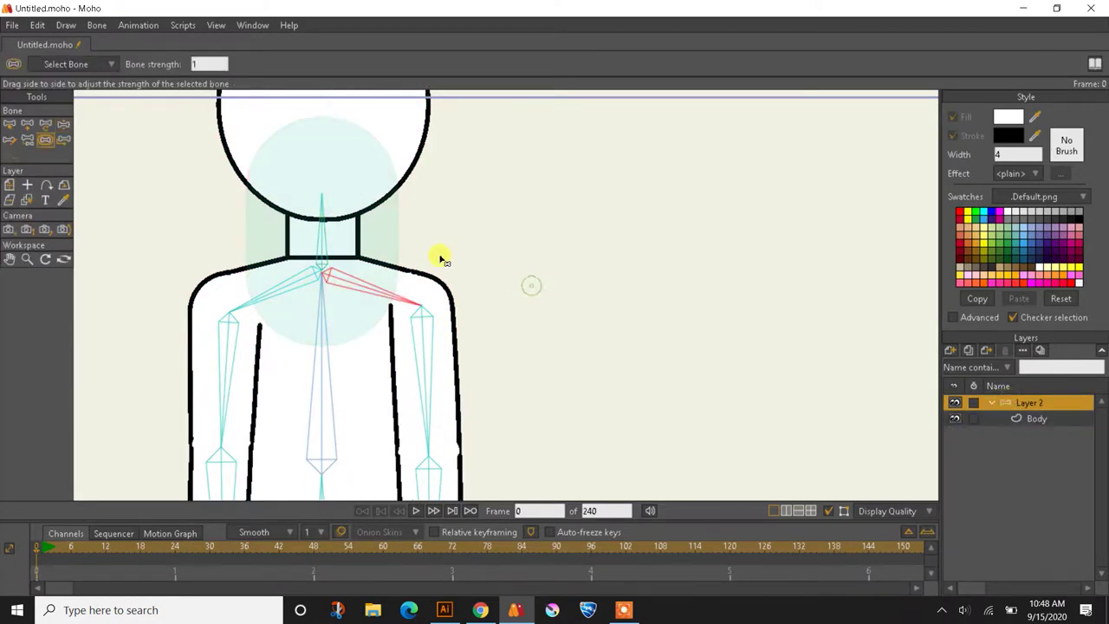
left_click(329, 245)
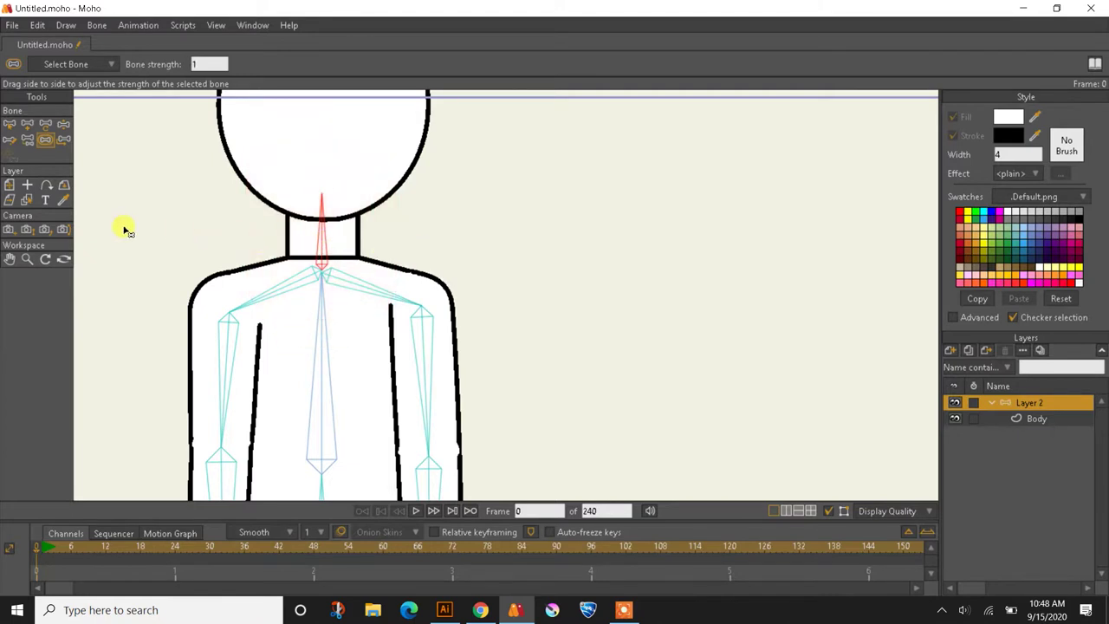
Test the shoulder and forearm of the repaired arm with Manipulate Bones, return to the rest pose, and deselect all bones
left_click(1020, 419)
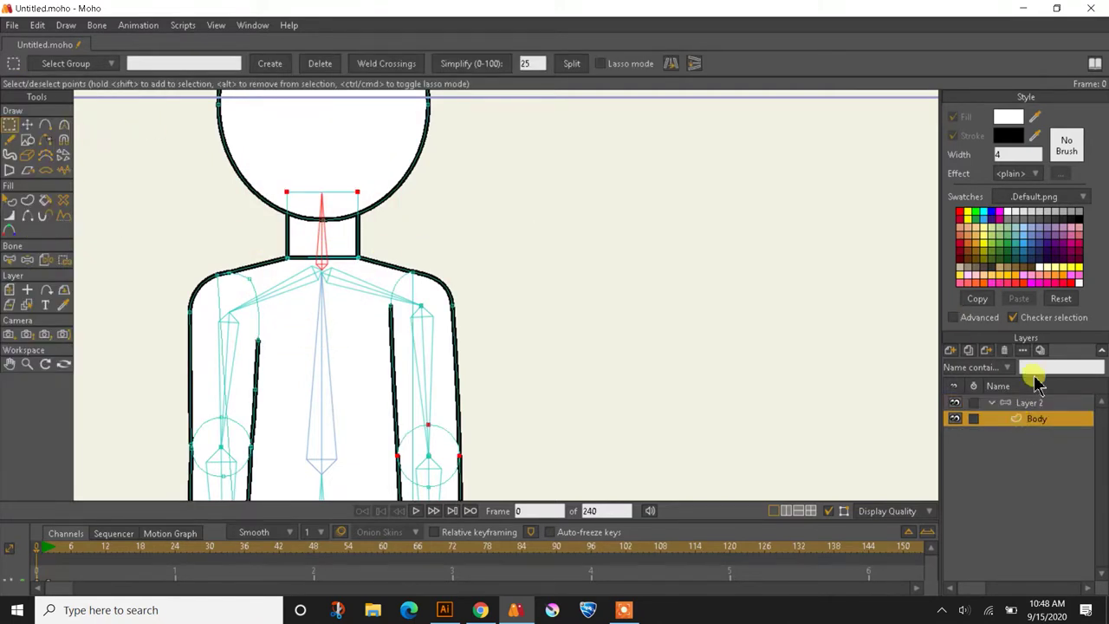
left_click(1029, 403)
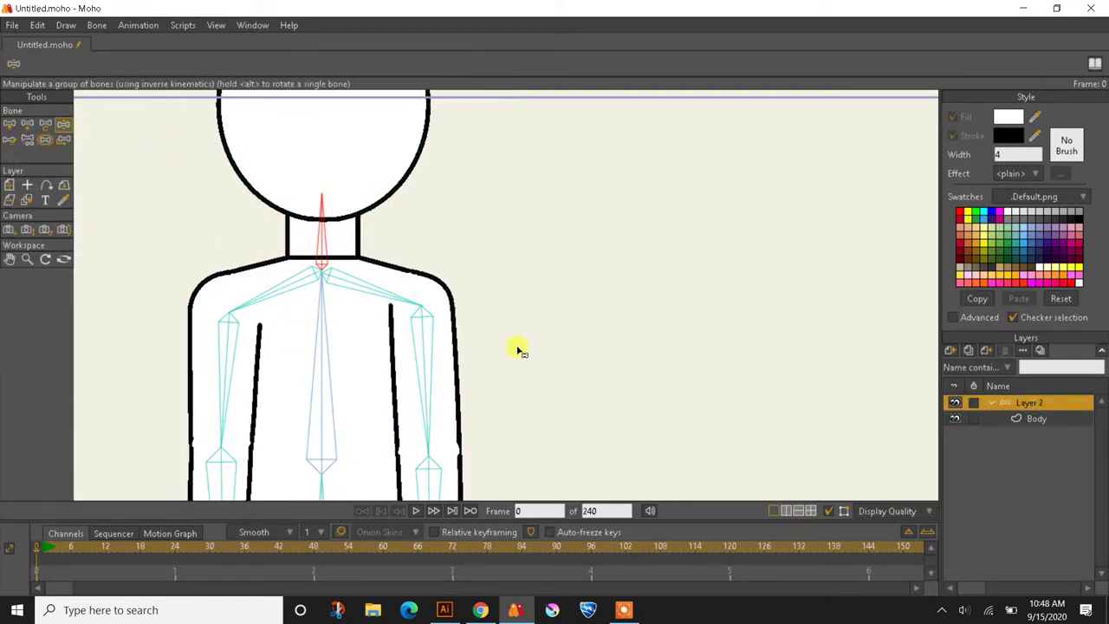
left_click_drag(438, 389, 453, 335)
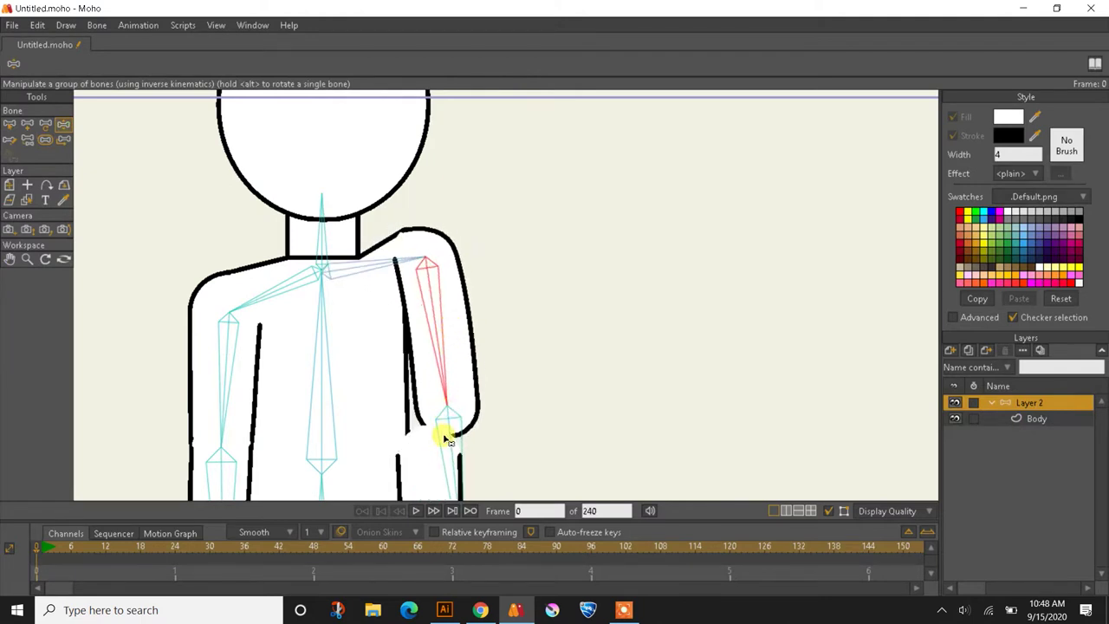
left_click_drag(448, 439, 562, 338)
left_click(9, 124)
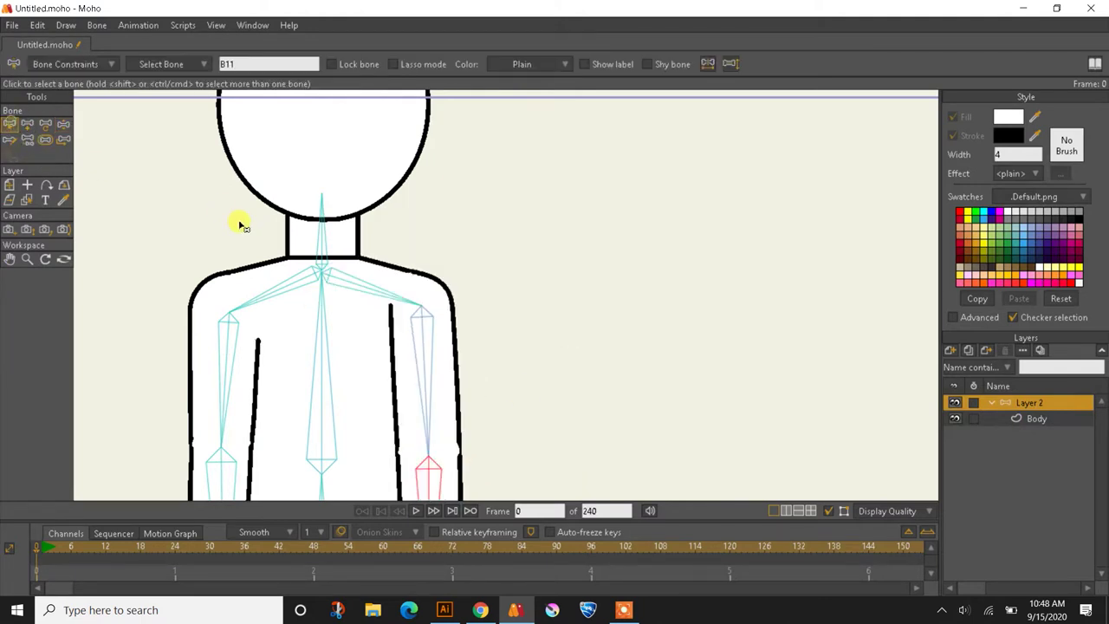
left_click(240, 223)
scroll(358, 321, "down", 6)
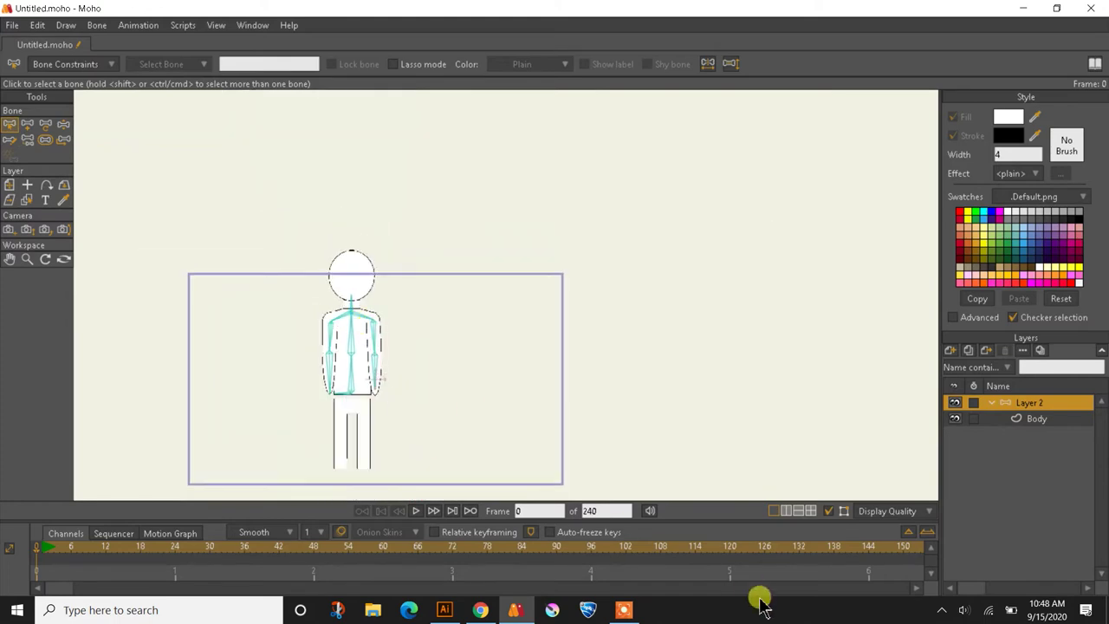